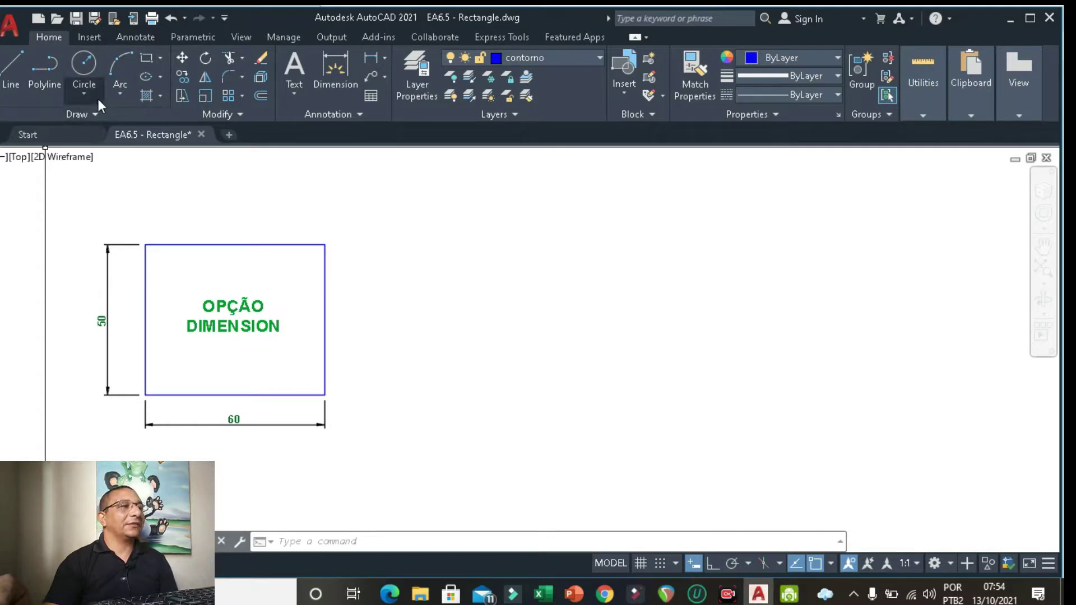
Draw a freely sized rectangle by picking two corners right of the 60 × 50 reference
left_click(147, 59)
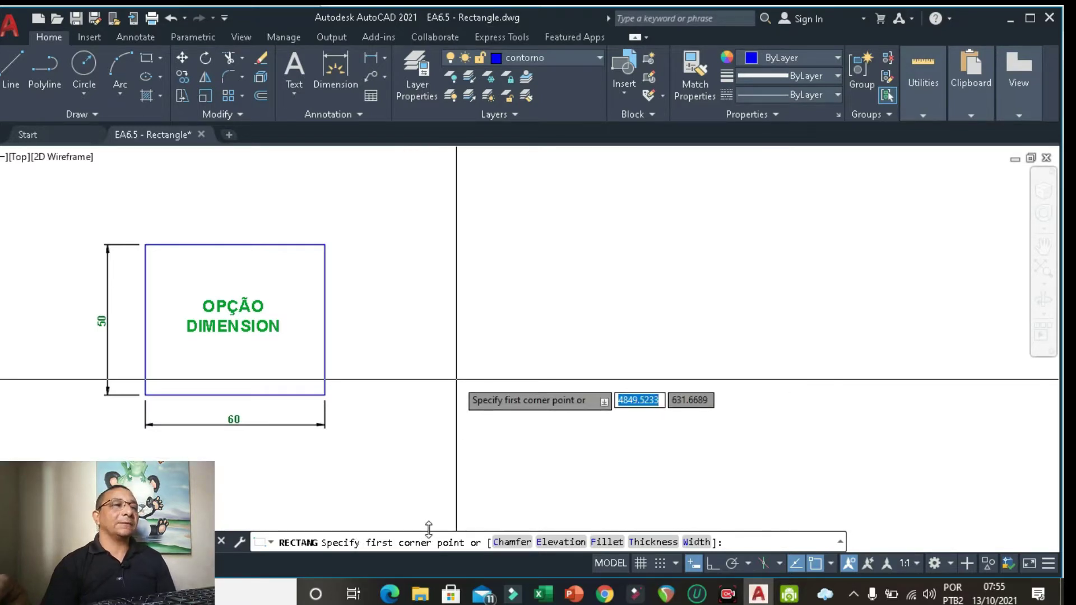
left_click(414, 397)
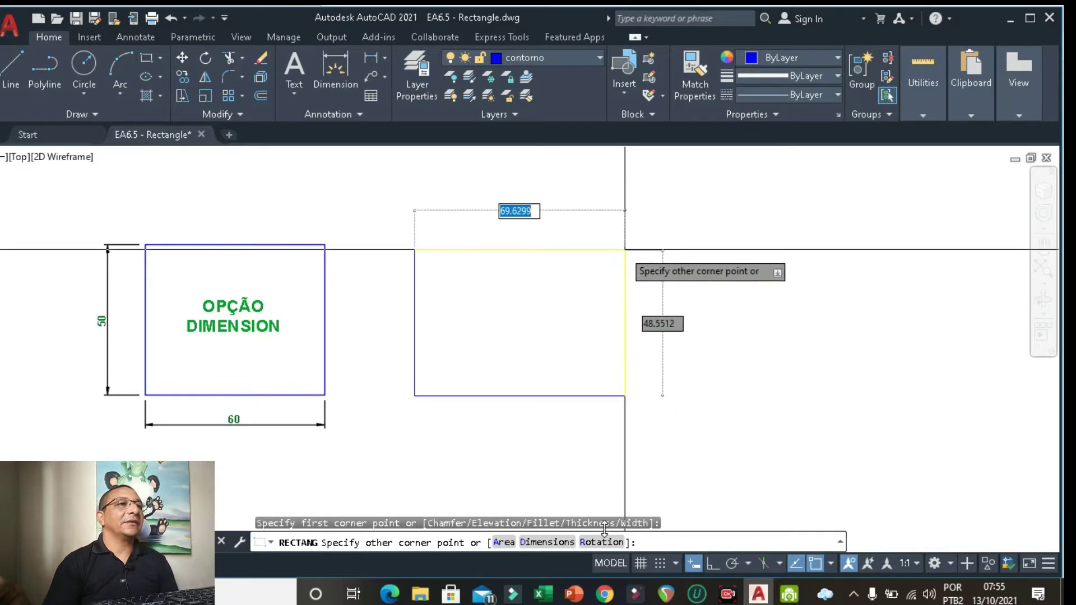
left_click(640, 247)
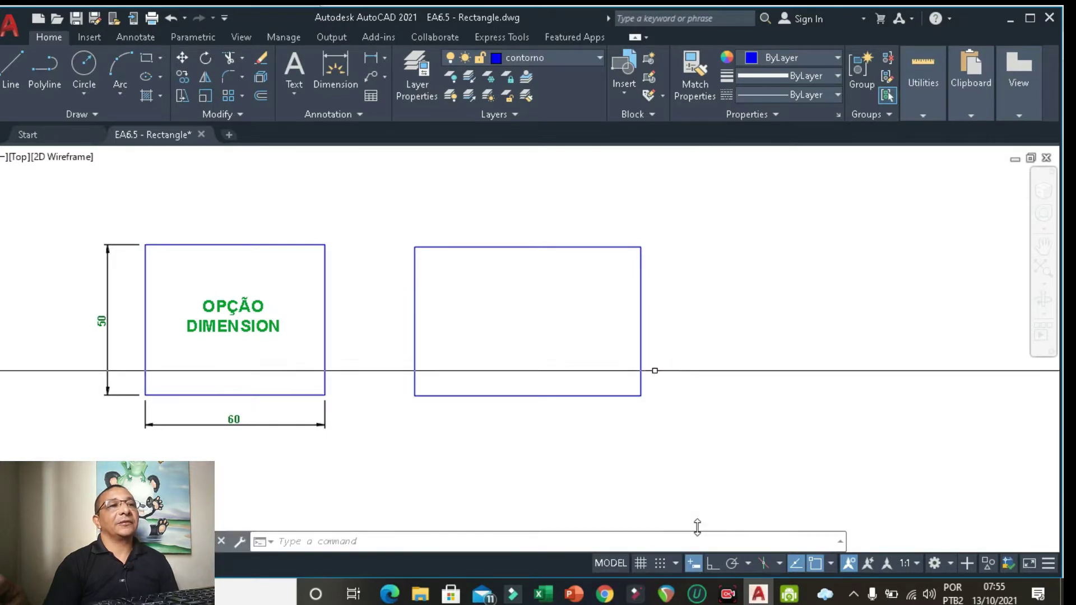
Window-select the freehand rectangle beside the reference and erase it
left_click(639, 345)
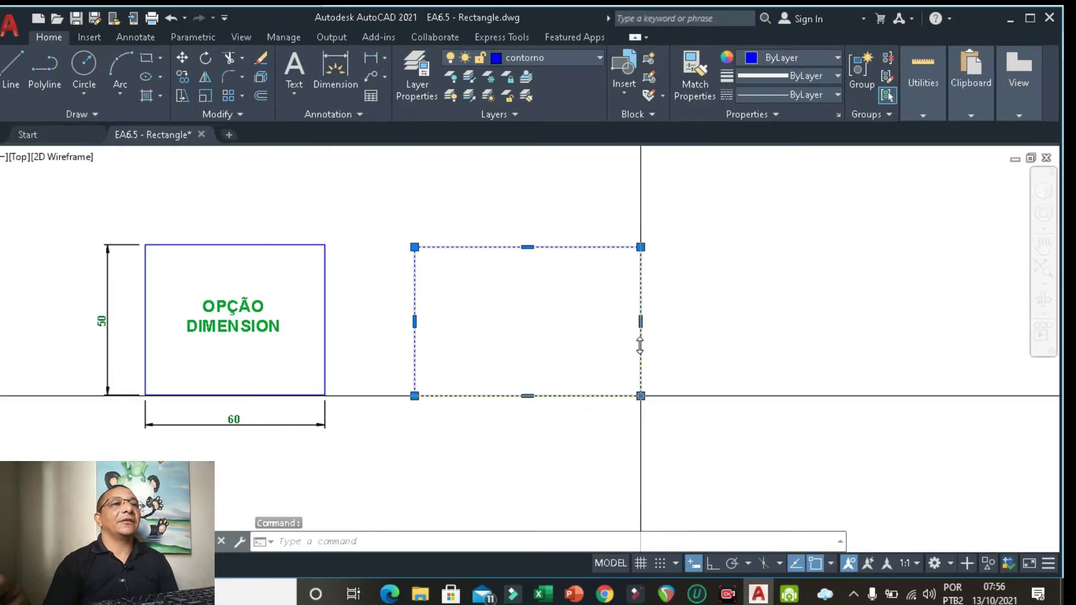
mouse_move(641, 395)
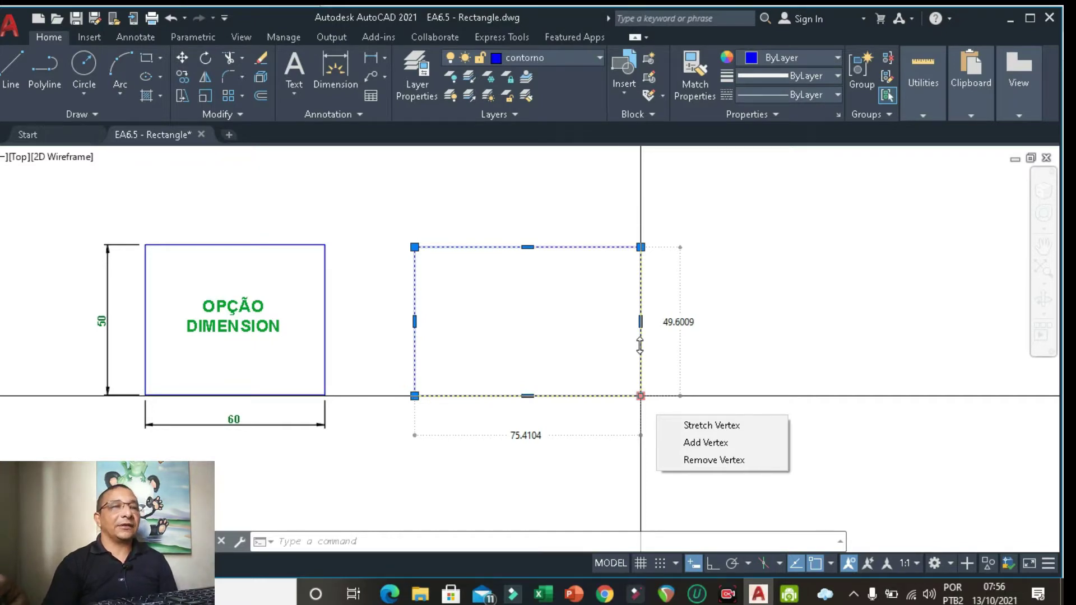
key("Escape")
key("ctrl+z")
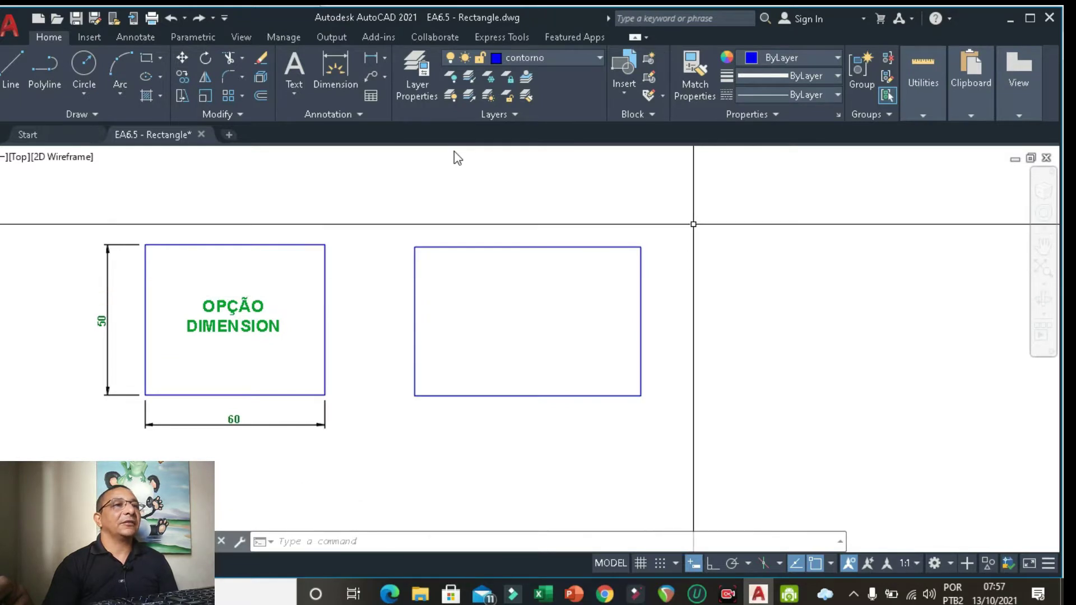
left_click(694, 224)
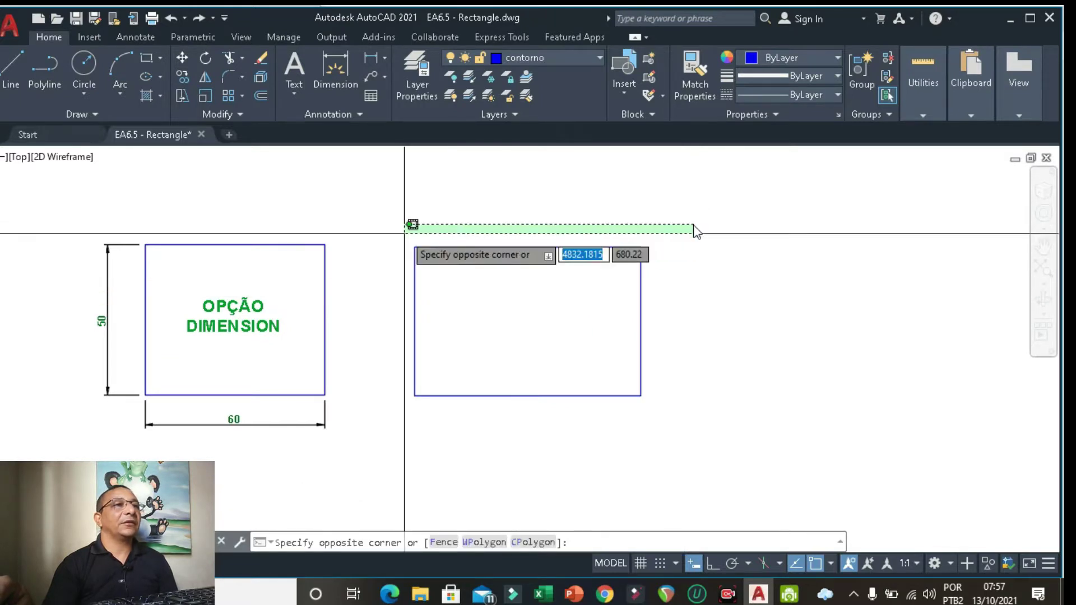
left_click(396, 431)
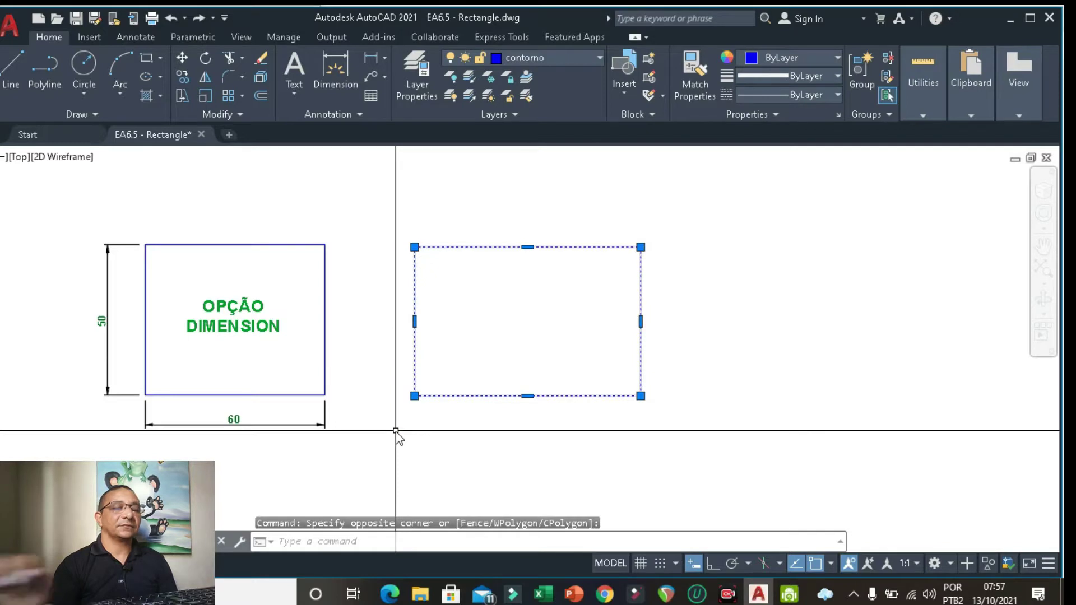
key("Delete")
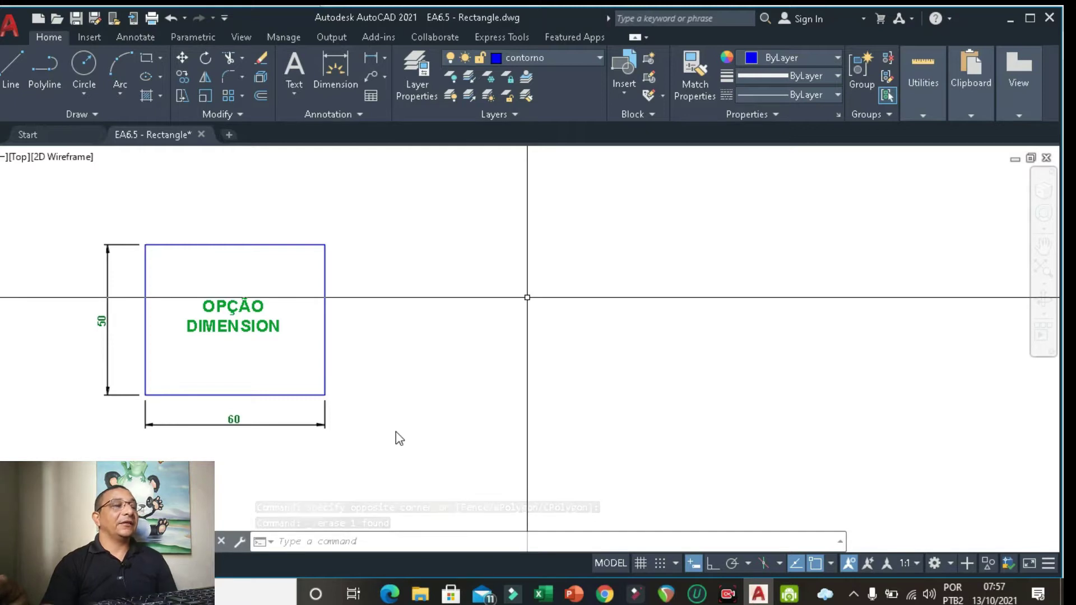
Draw another freehand rectangle with REC, picking two corners beside the reference
type("R")
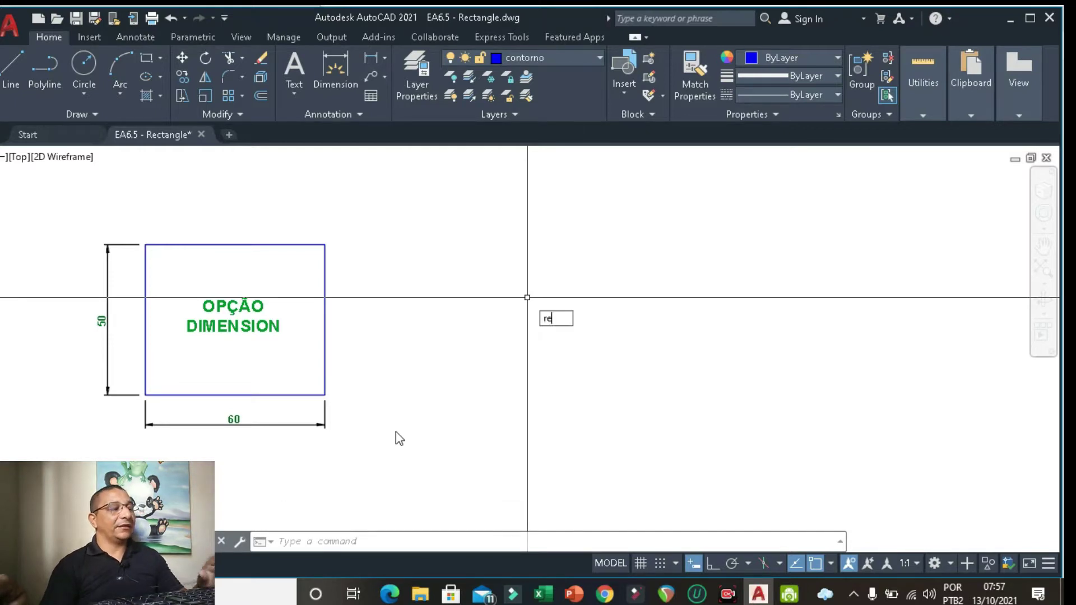
type("EC")
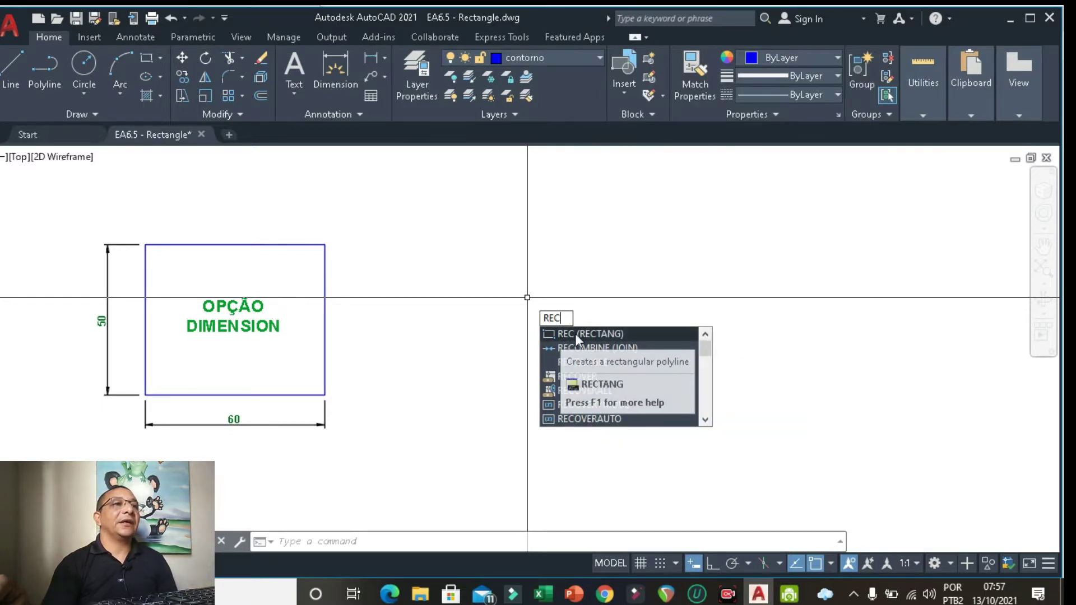
mouse_move(591, 334)
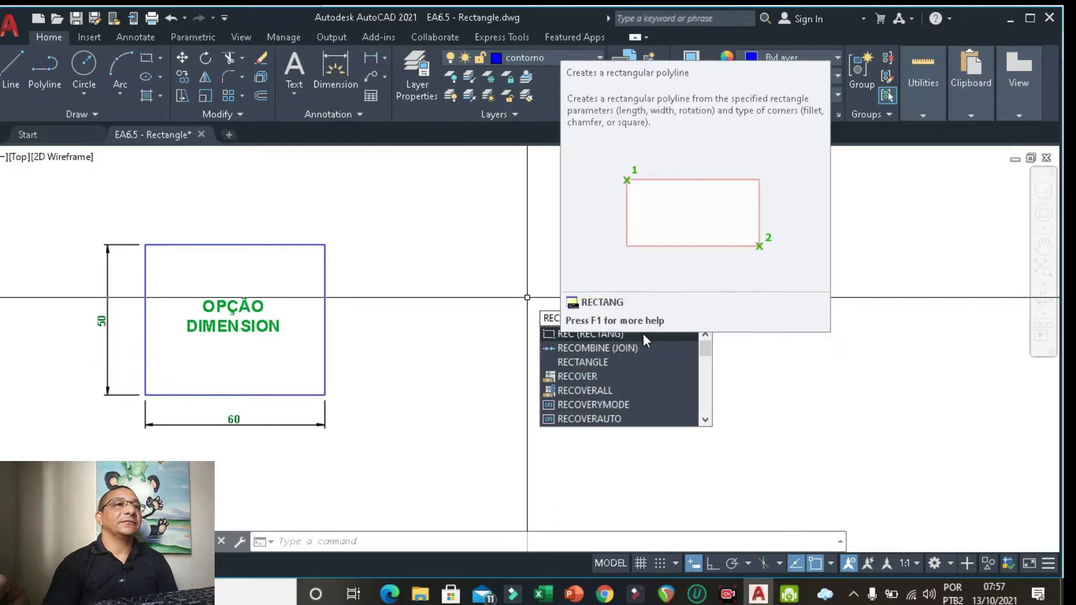
left_click(644, 335)
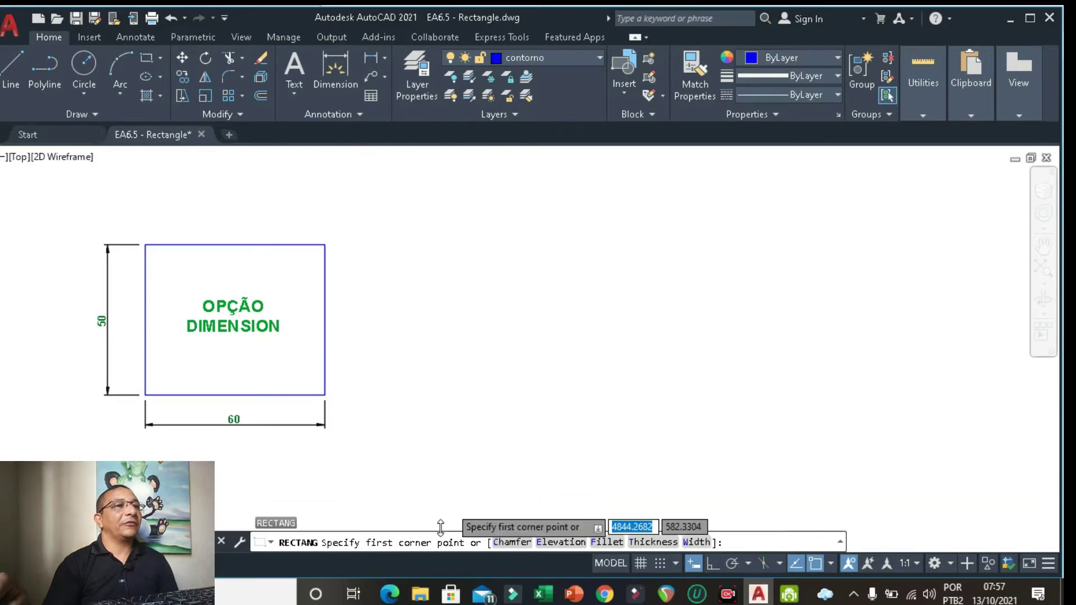
left_click(431, 389)
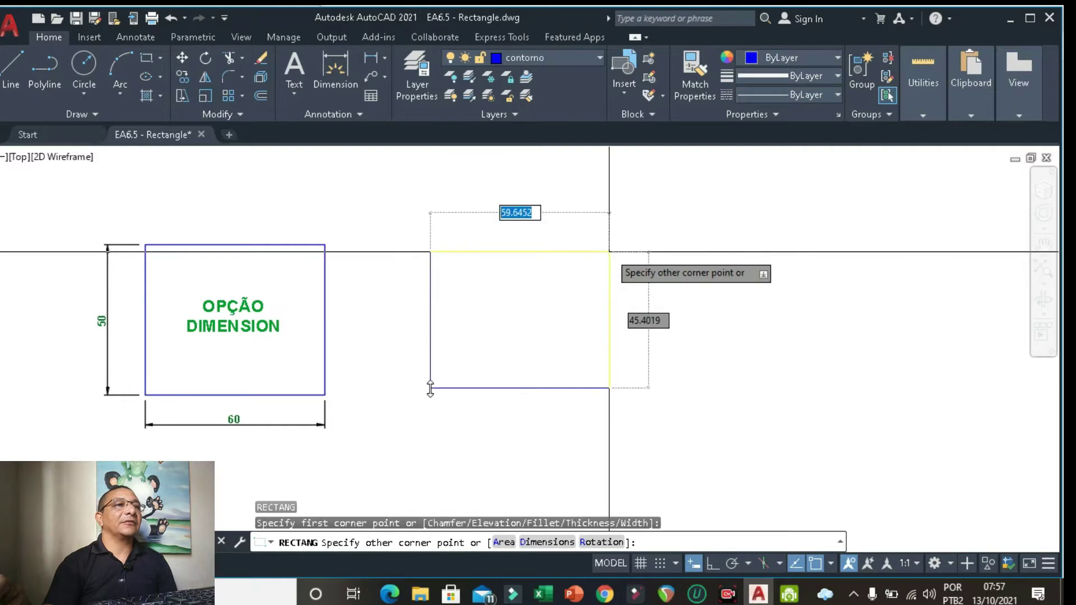
left_click(609, 252)
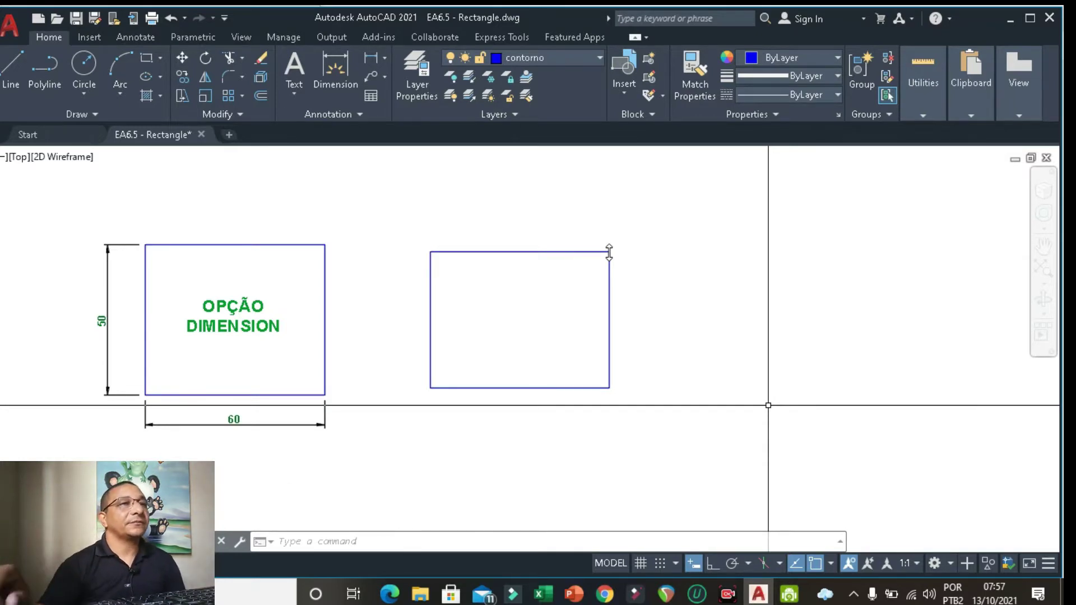
scroll(768, 405, "up", 2)
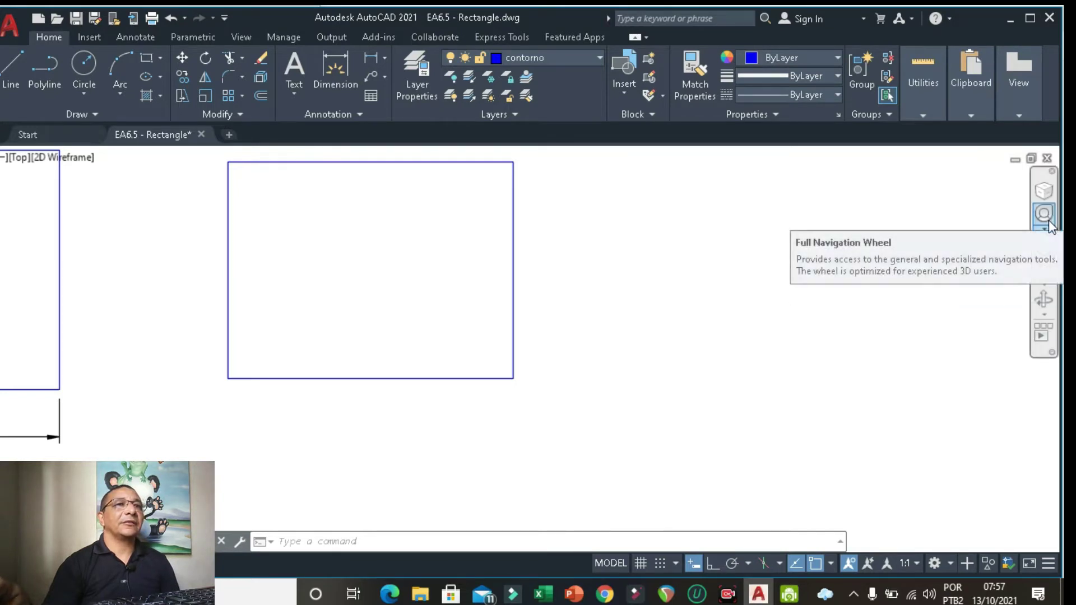
Pan the view back toward the reference rectangle and start a new rectangle
left_click(1043, 246)
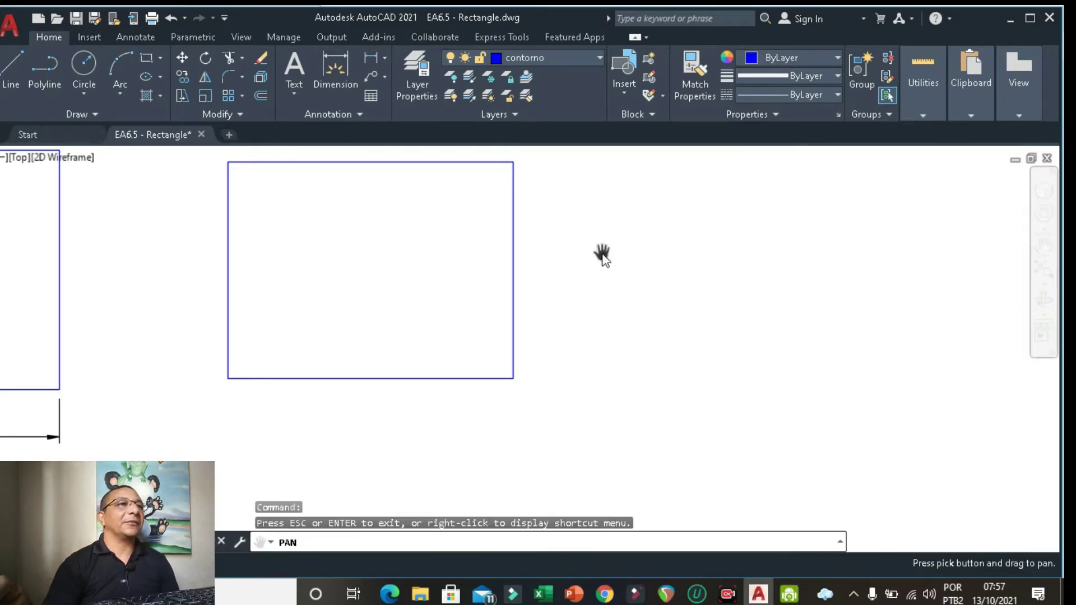
left_click_drag(602, 257, 905, 314)
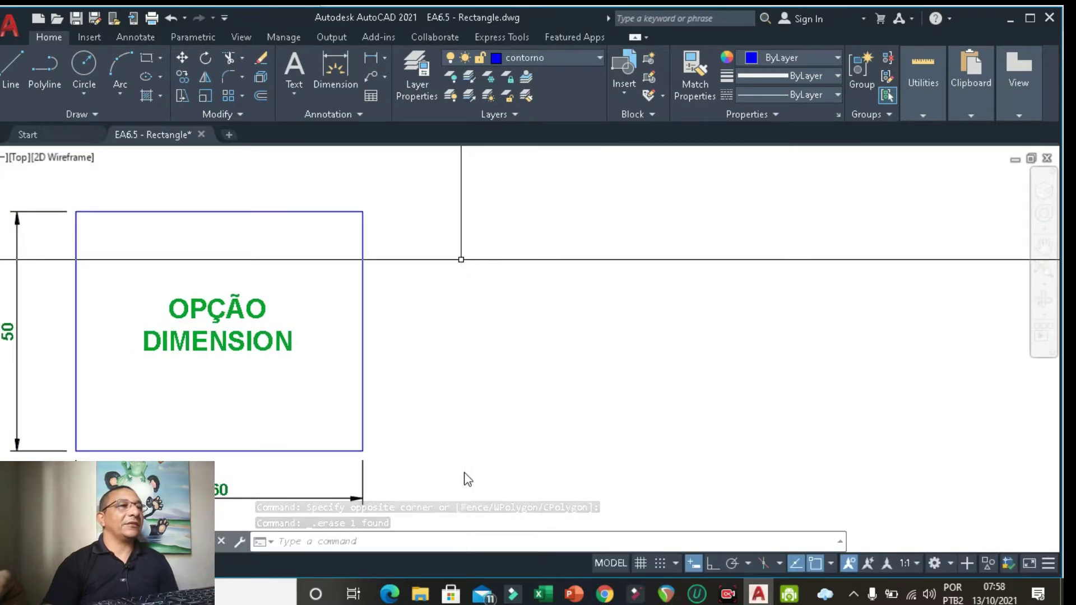
scroll(460, 260, "down", 4)
scroll(457, 262, "up", 2)
left_click(147, 57)
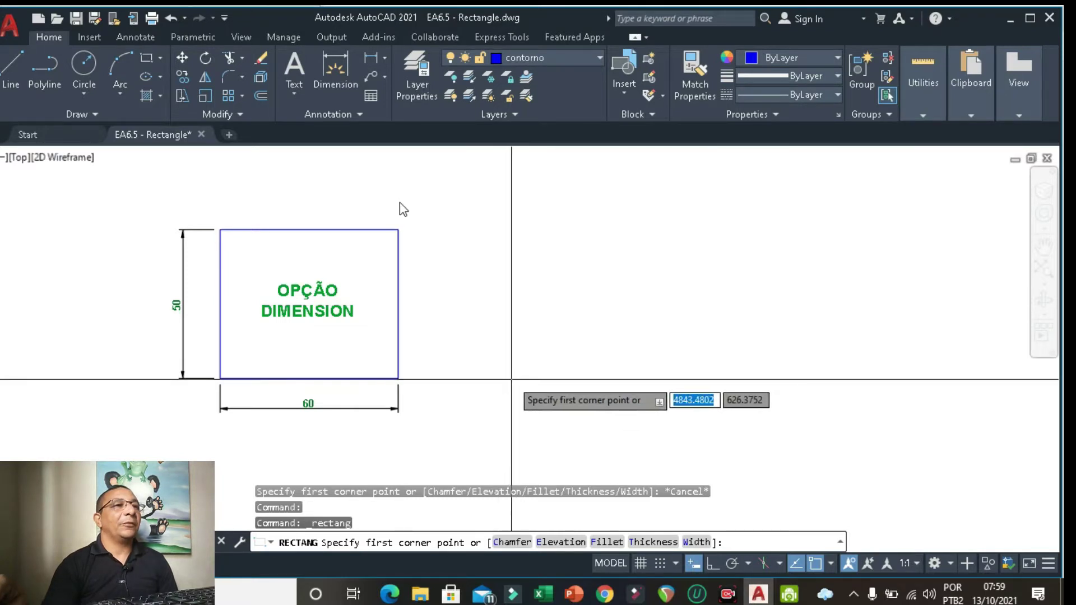
Pick the first corner and size the rectangle by Dimensions: length 70, width 50
left_click(512, 379)
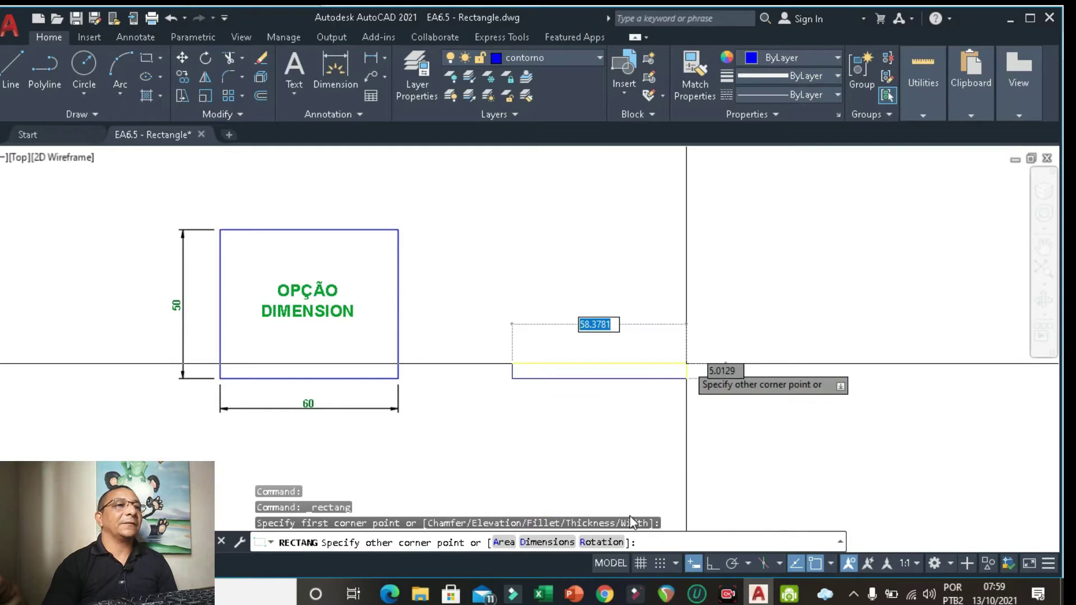
left_click(555, 542)
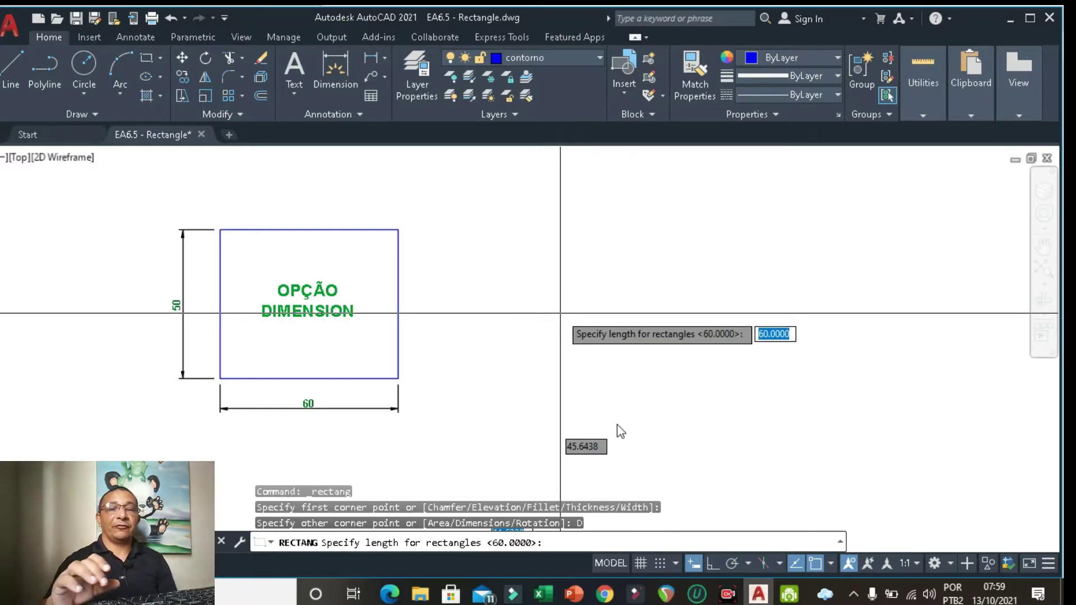
type("7")
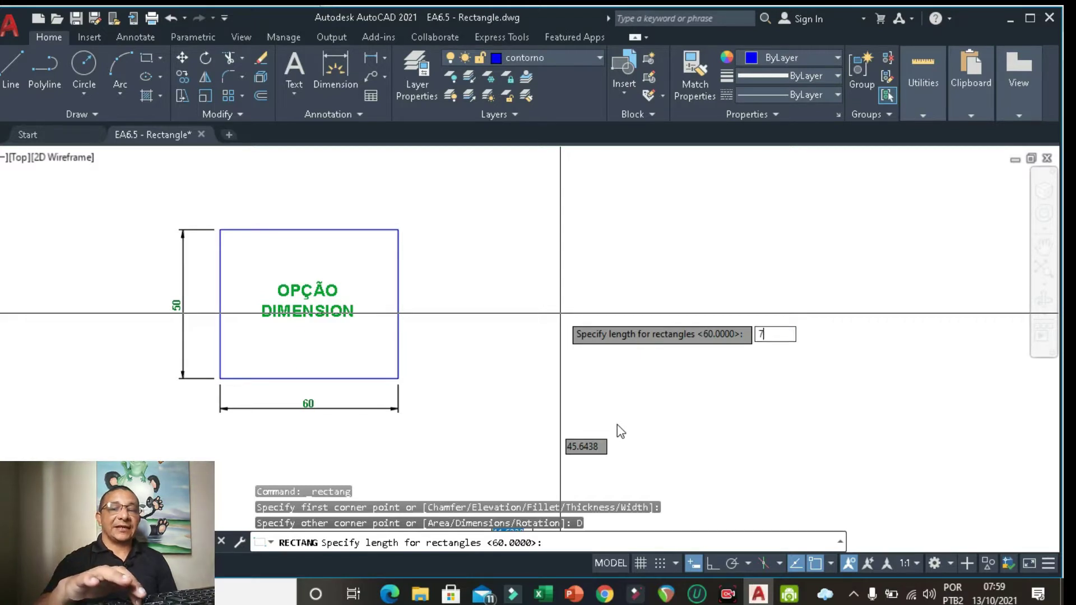
type("0")
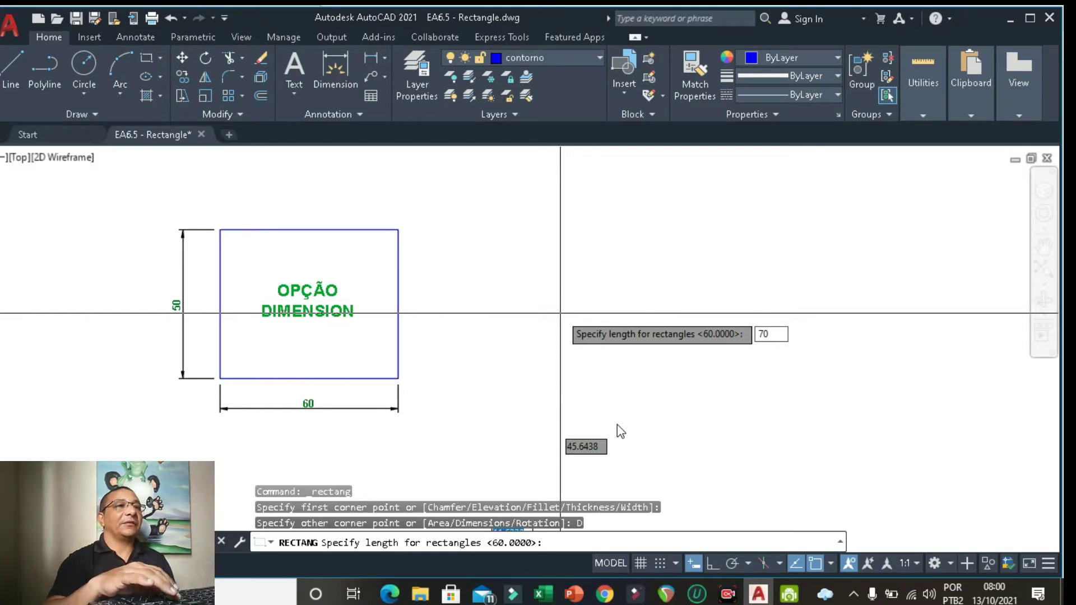
key("Return")
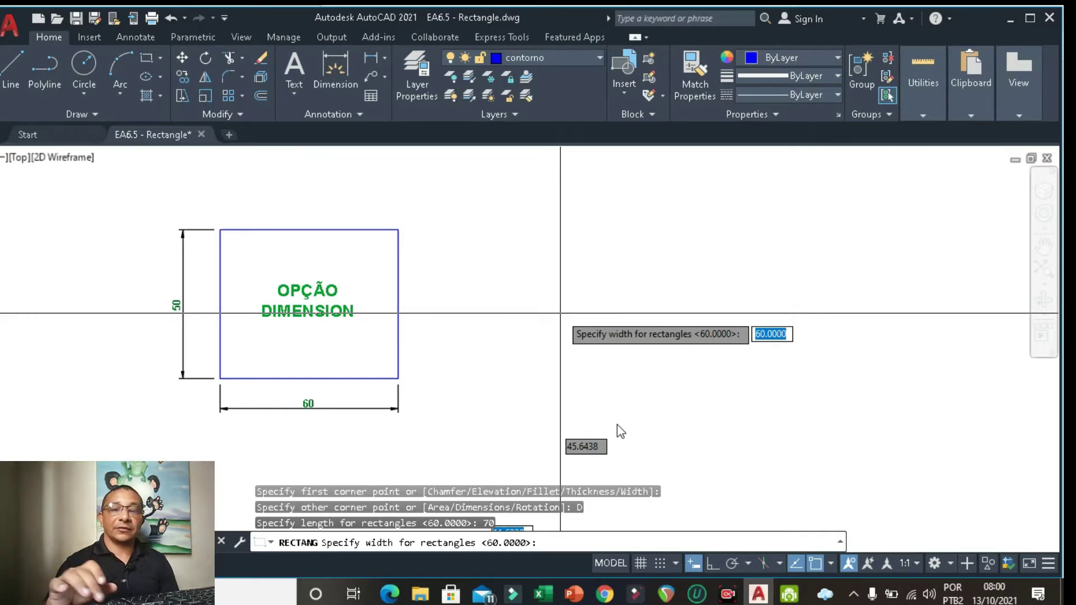
type("5")
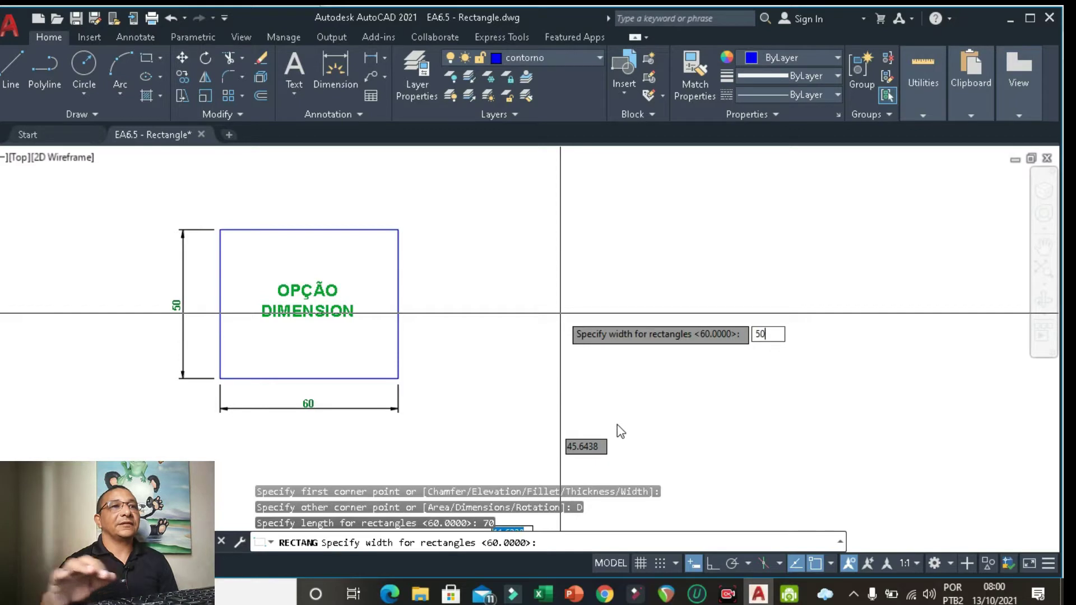
type("0")
Confirm width 50 and place the 70 × 50 rectangle up and right of its corner
key("Return")
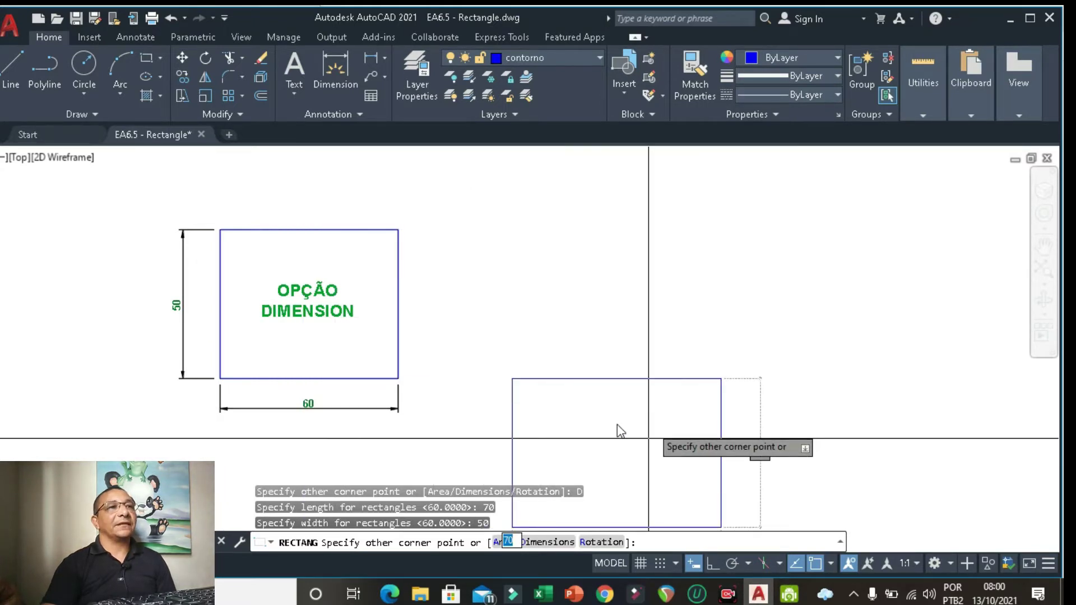
left_click(696, 250)
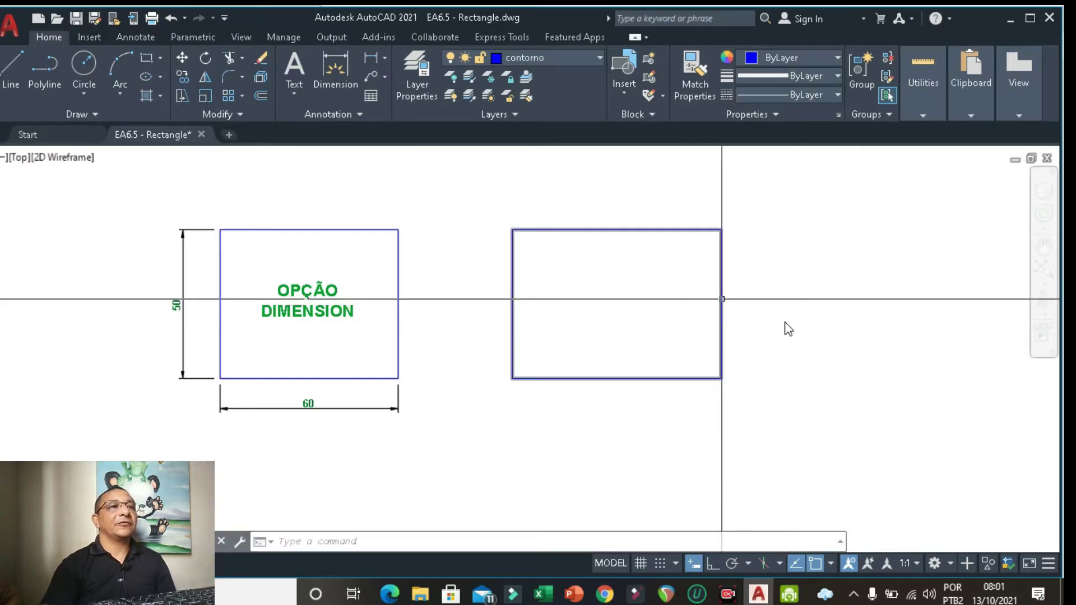
left_click(722, 299)
mouse_move(721, 379)
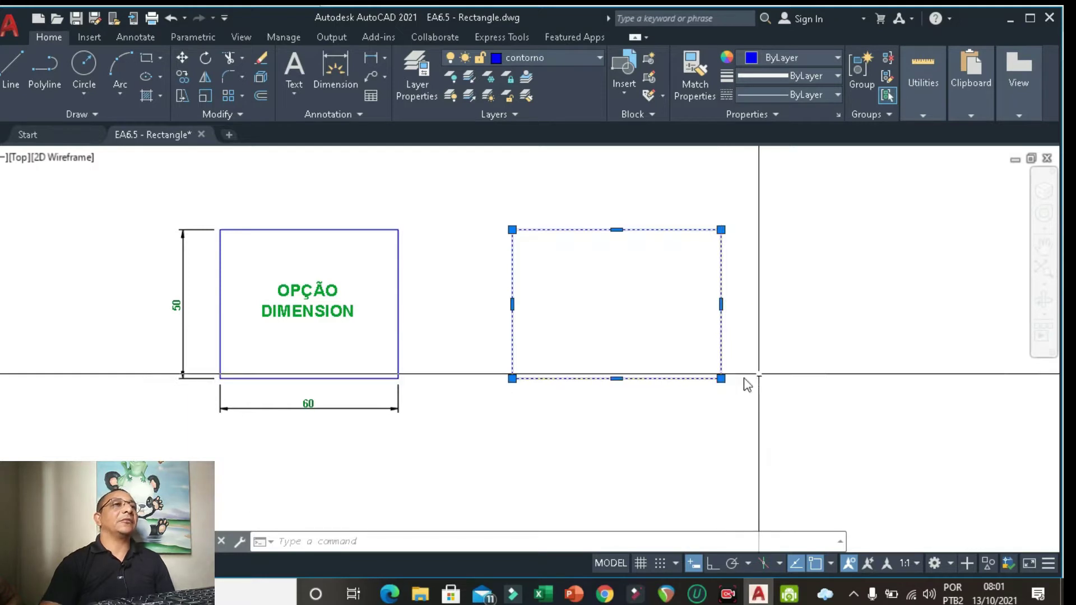
key("ctrl+z")
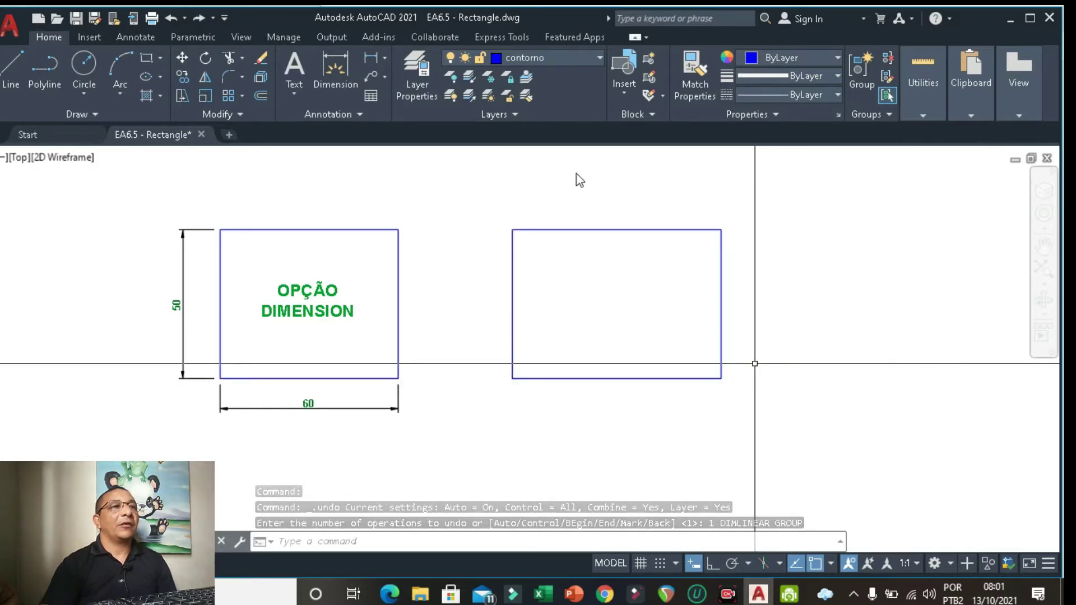
Add linear dimensions for the rectangle's 50 right-edge height and its bottom-edge width
left_click(372, 56)
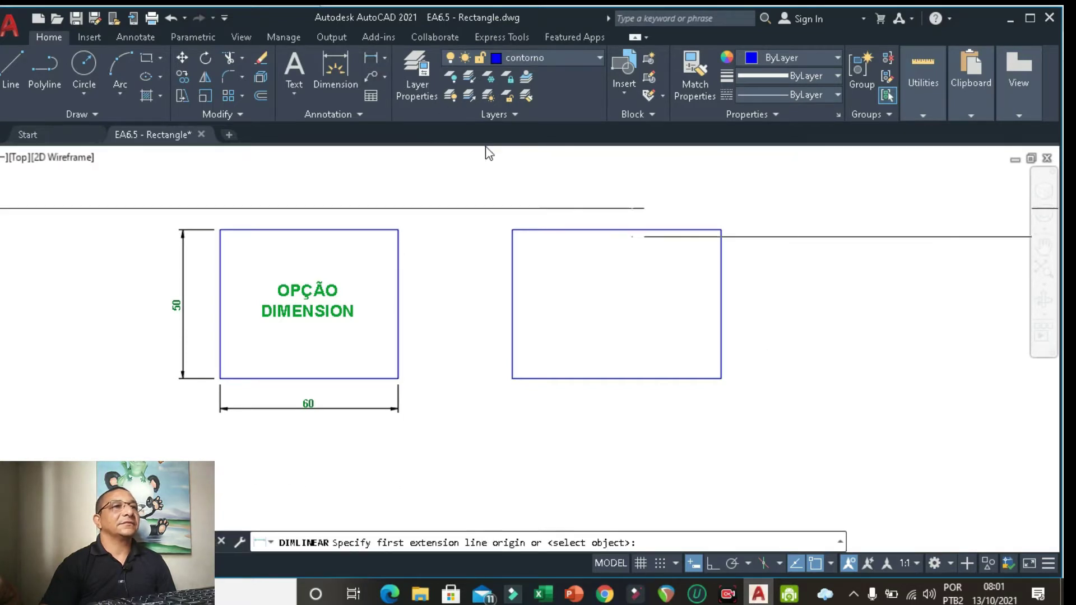
left_click(722, 230)
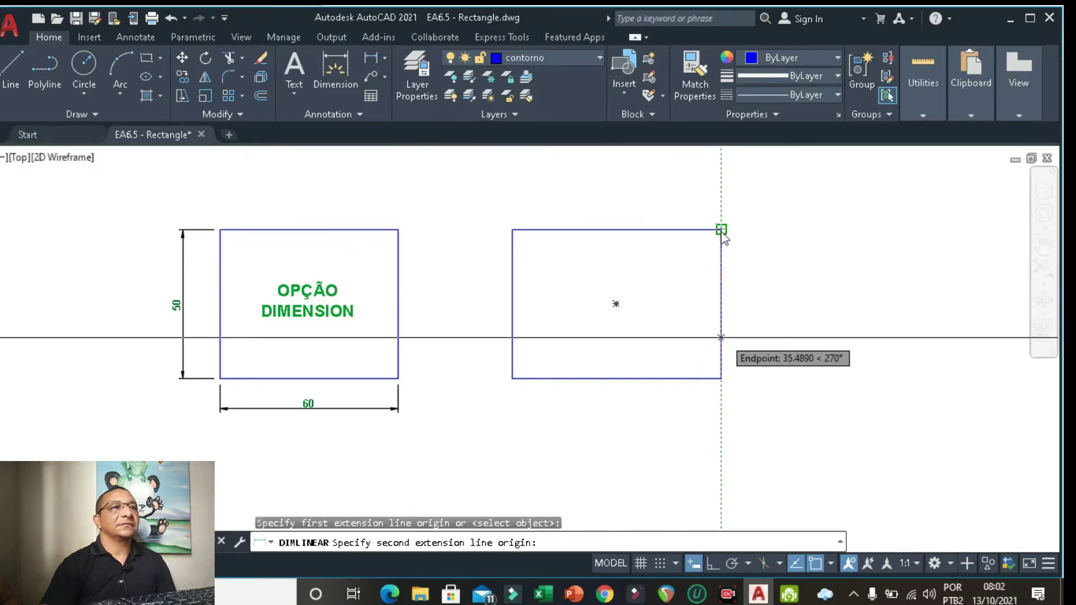
left_click(721, 379)
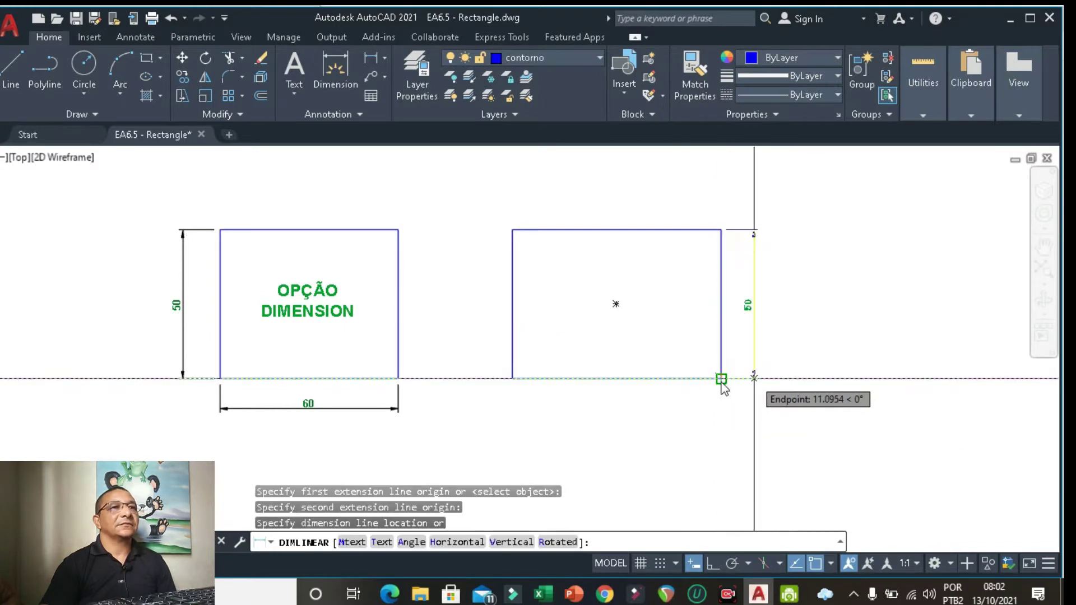
left_click(754, 379)
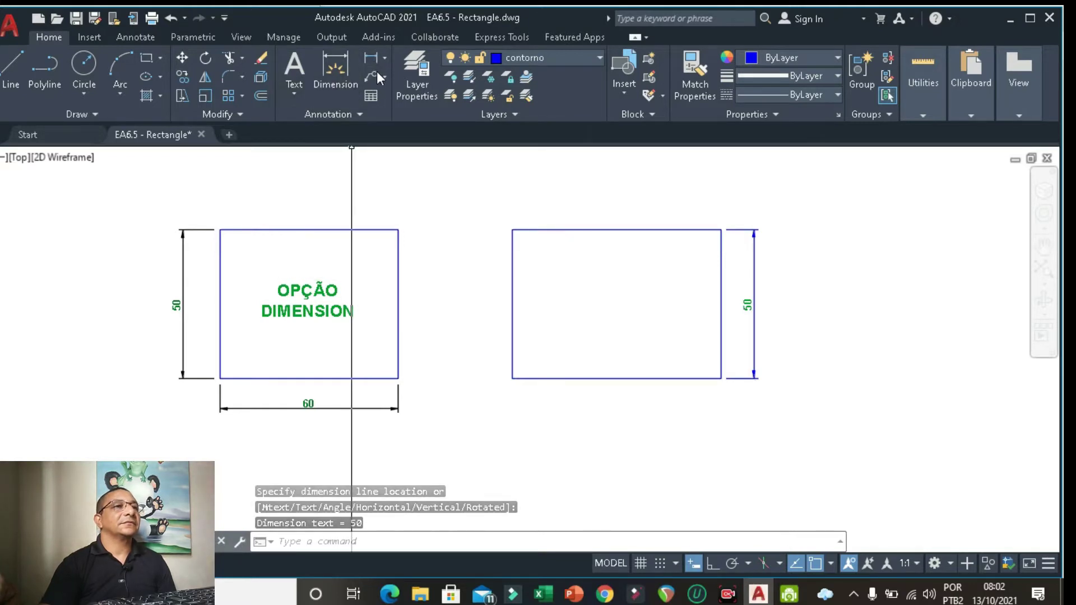
key("Return")
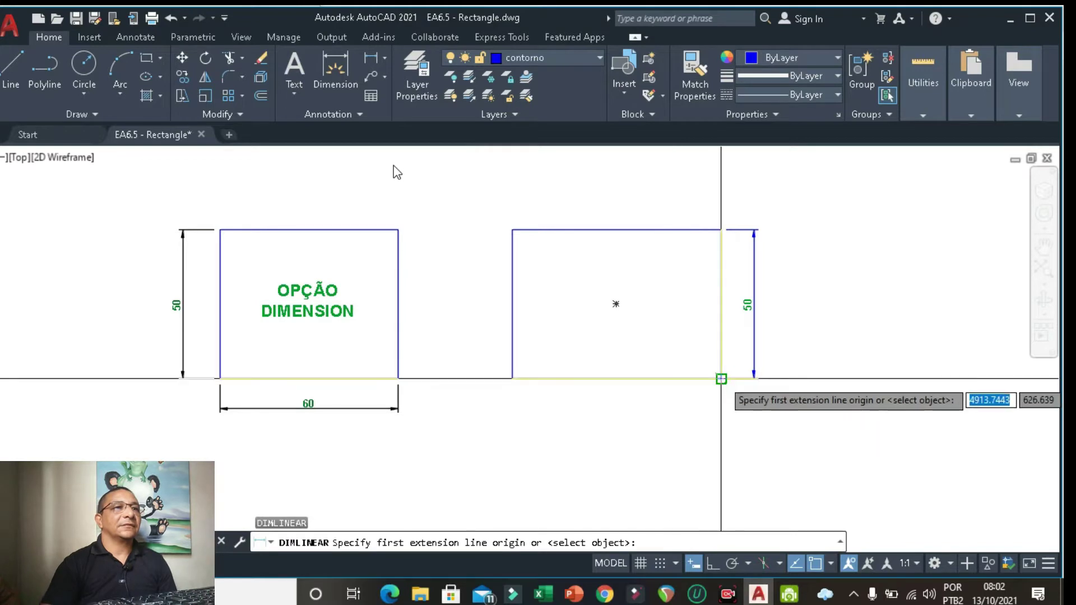
left_click(721, 379)
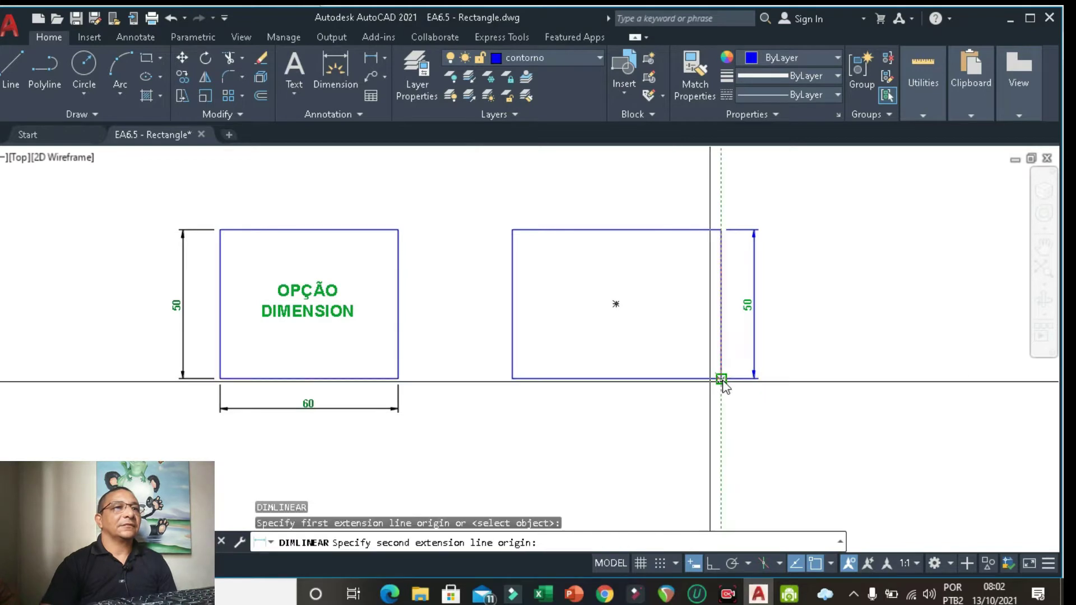
left_click(512, 379)
left_click(566, 404)
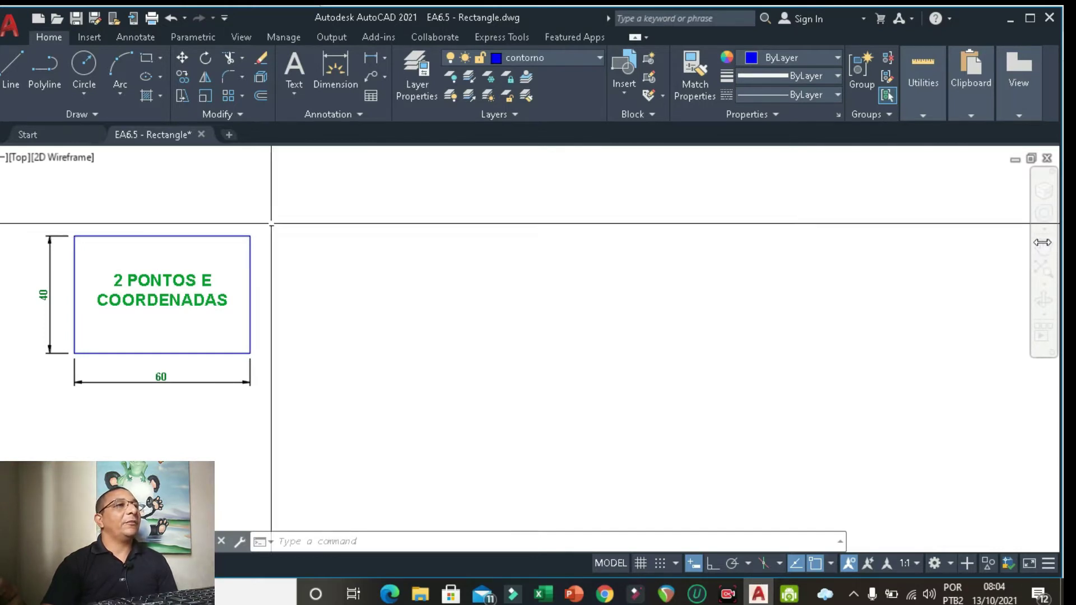
left_click(146, 58)
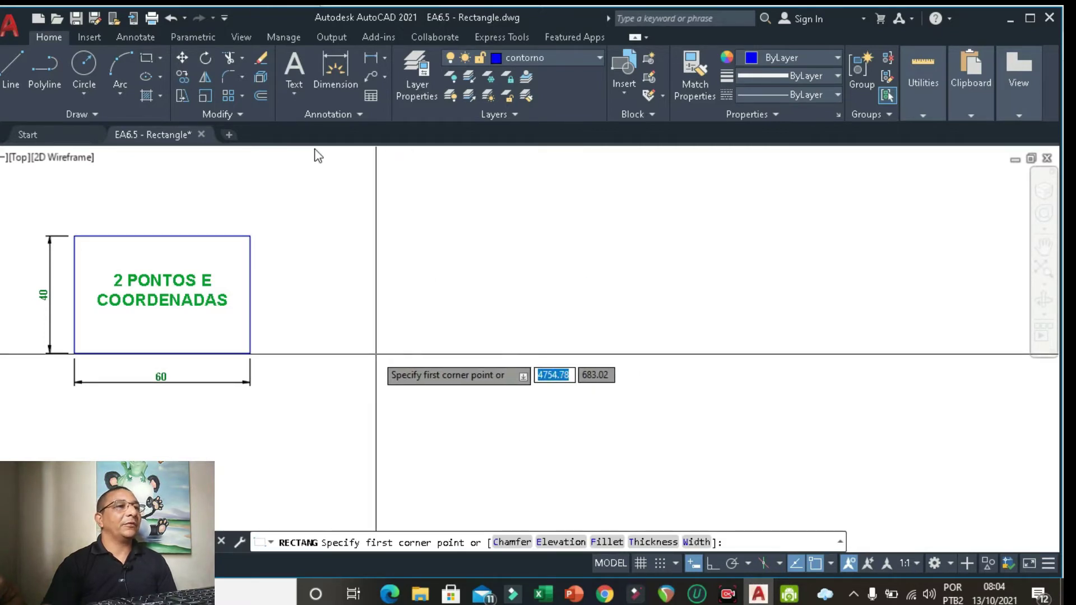
left_click(375, 354)
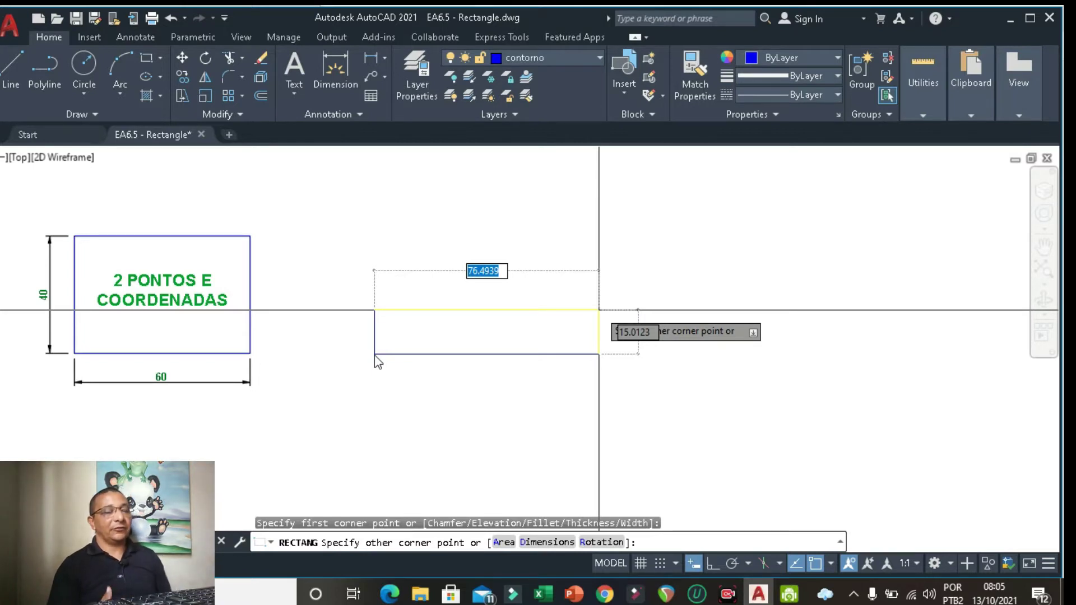
type("@")
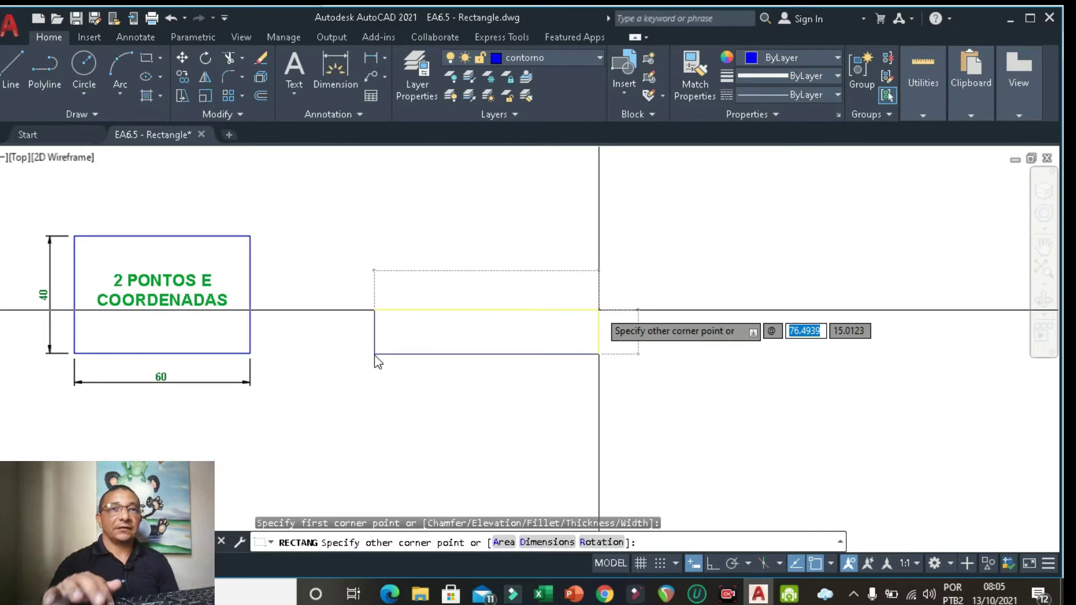
type("60")
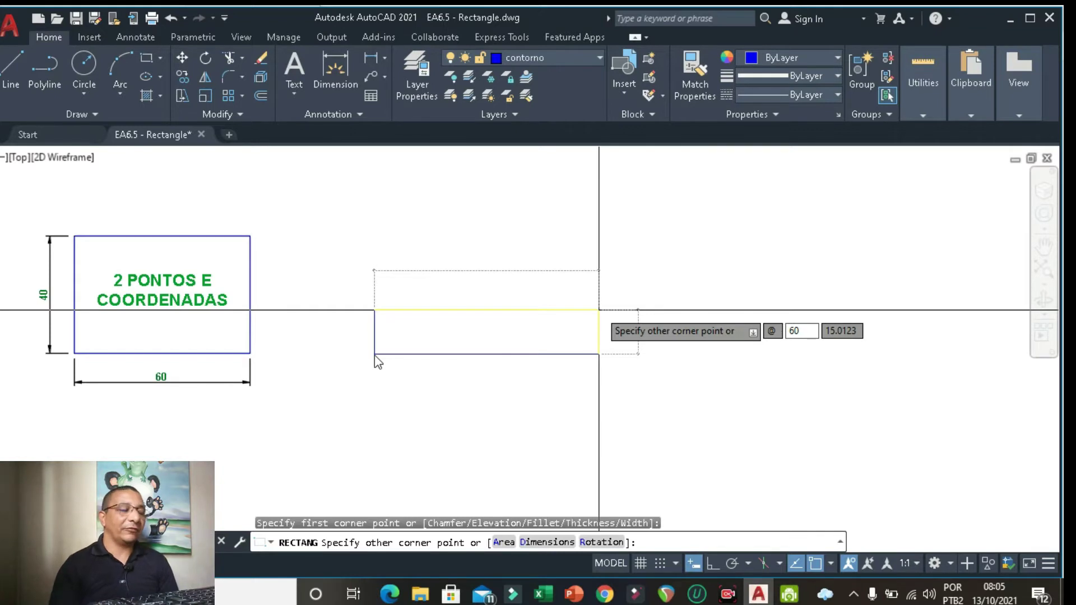
key("Tab")
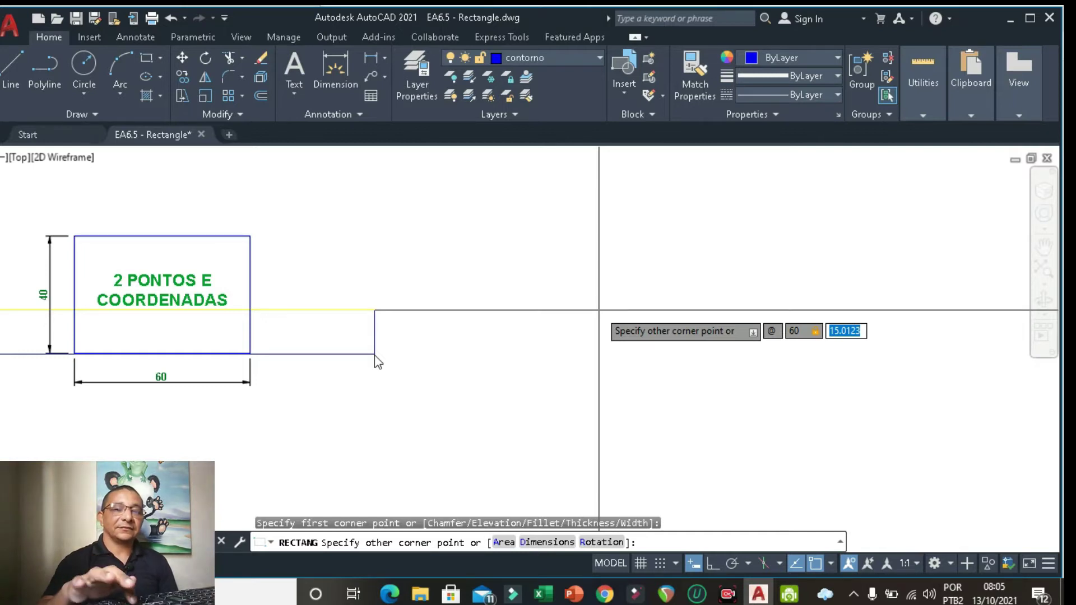
type("40")
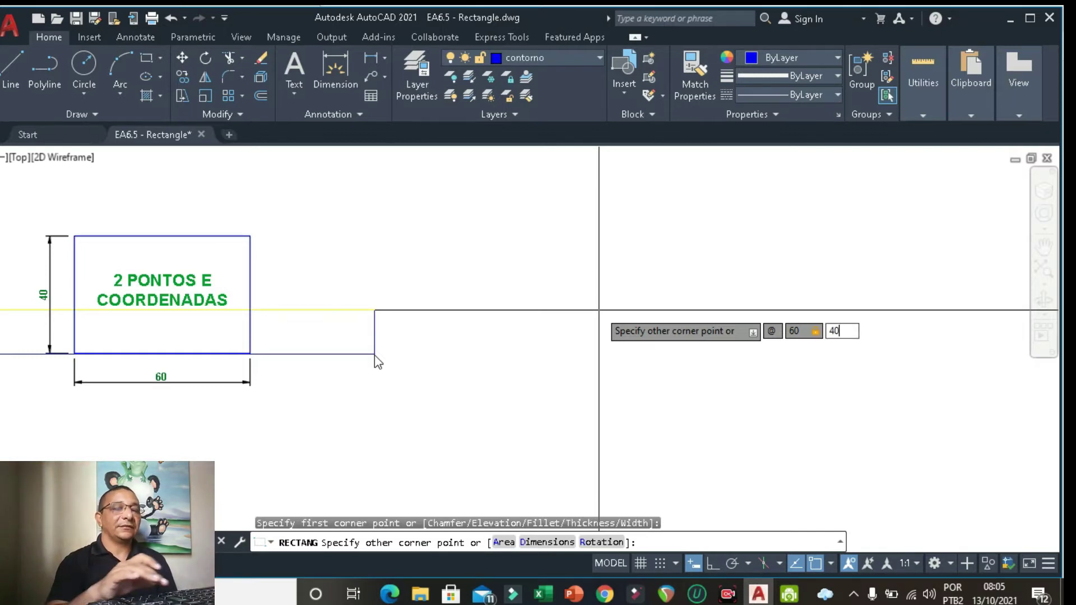
key("Return")
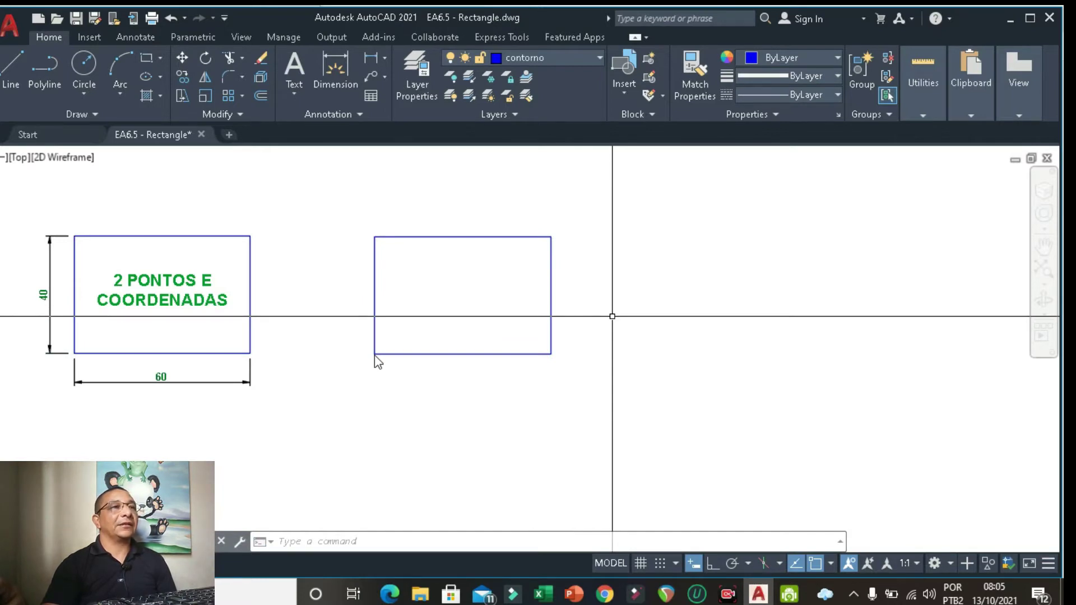
Dimension the new rectangle's right edge (40) and bottom edge (60)
left_click(366, 58)
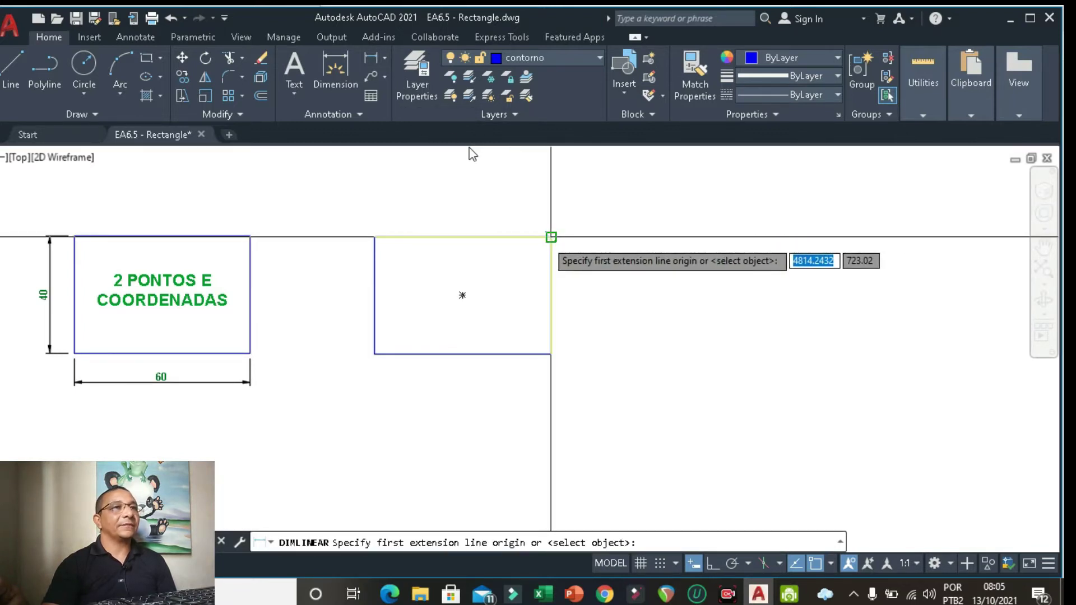
left_click(551, 237)
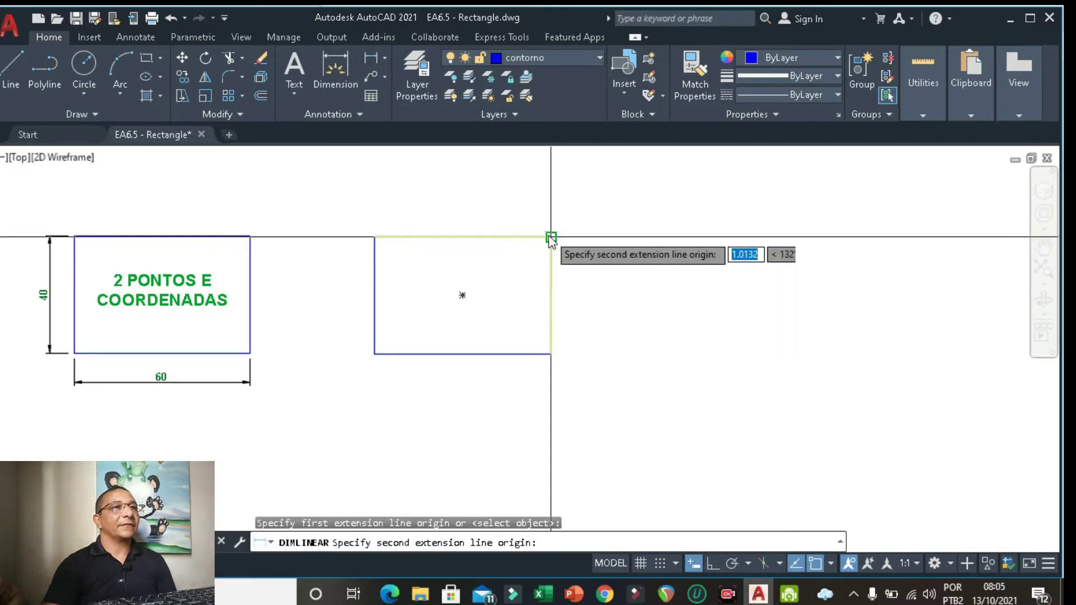
left_click(551, 354)
left_click(573, 354)
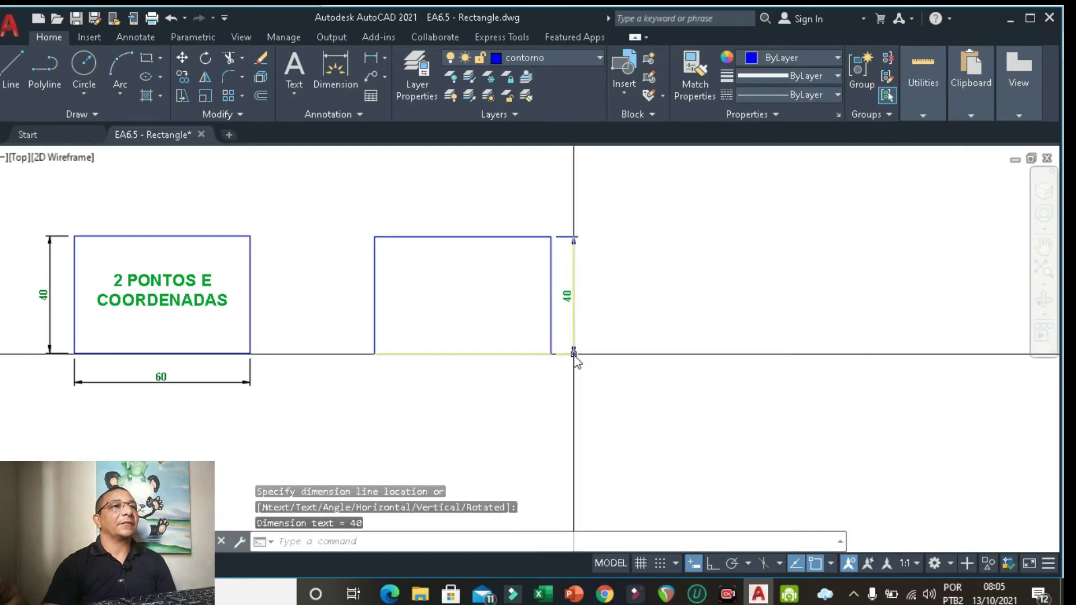
key("Return")
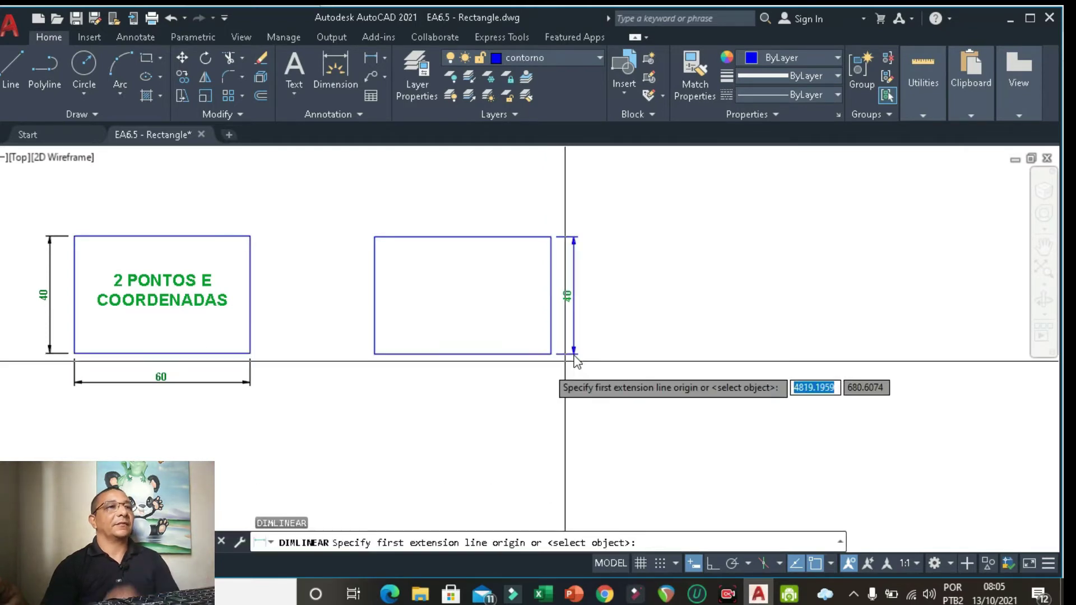
left_click(374, 354)
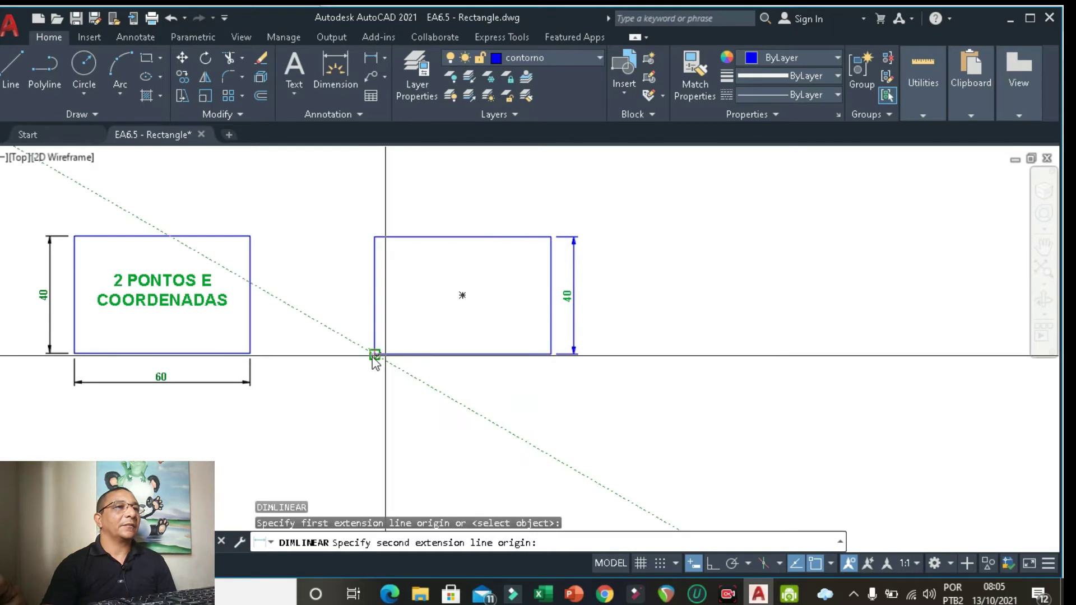
left_click(551, 354)
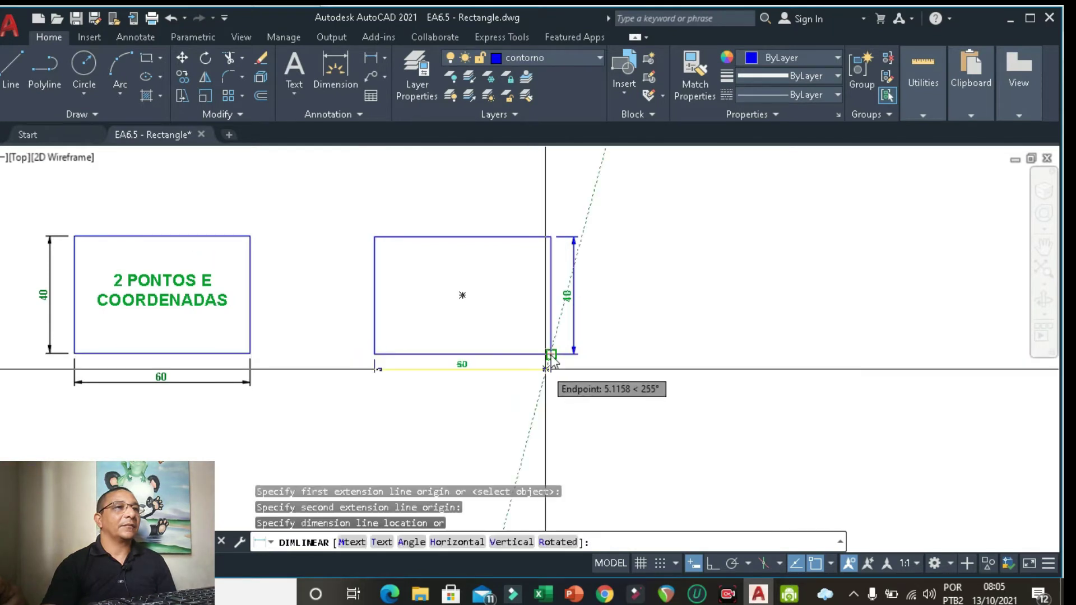
left_click(544, 377)
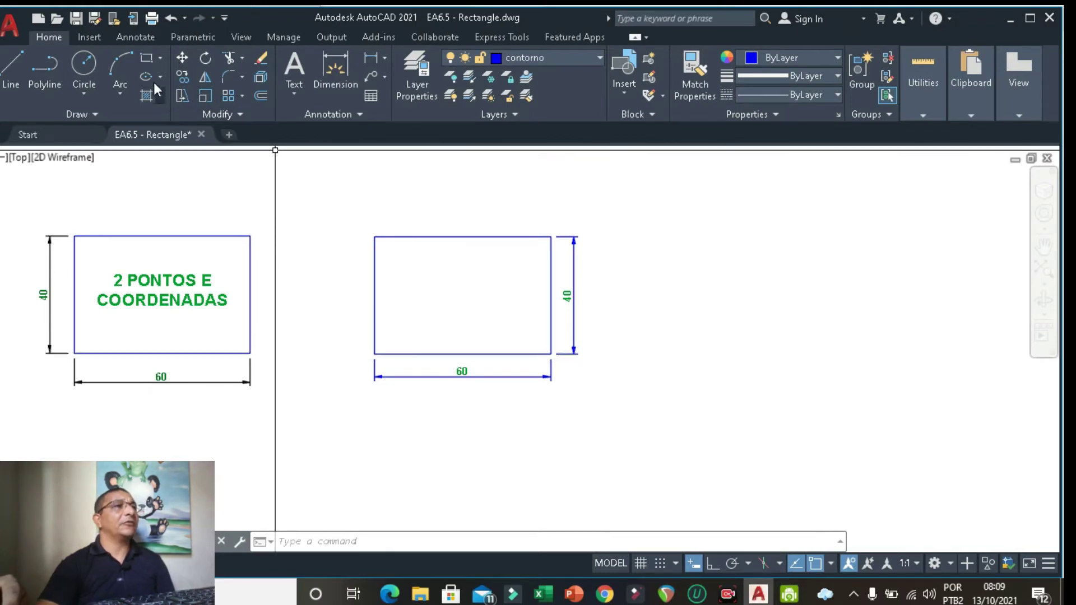
Draw a 60 × 50 rectangle right of the dimensioned one by entering 60 and 50
left_click(146, 57)
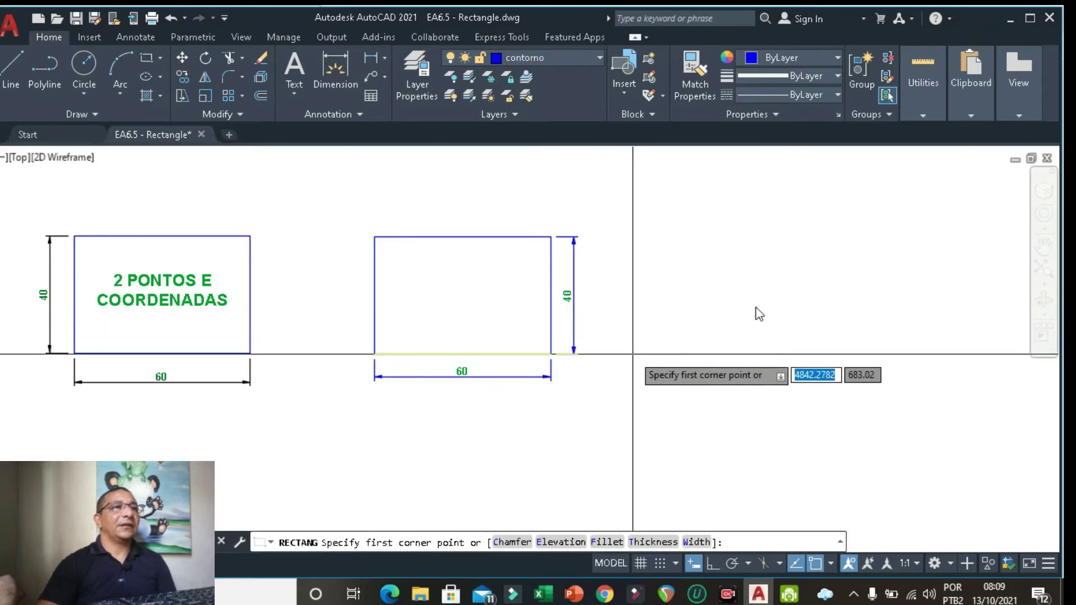
left_click(633, 354)
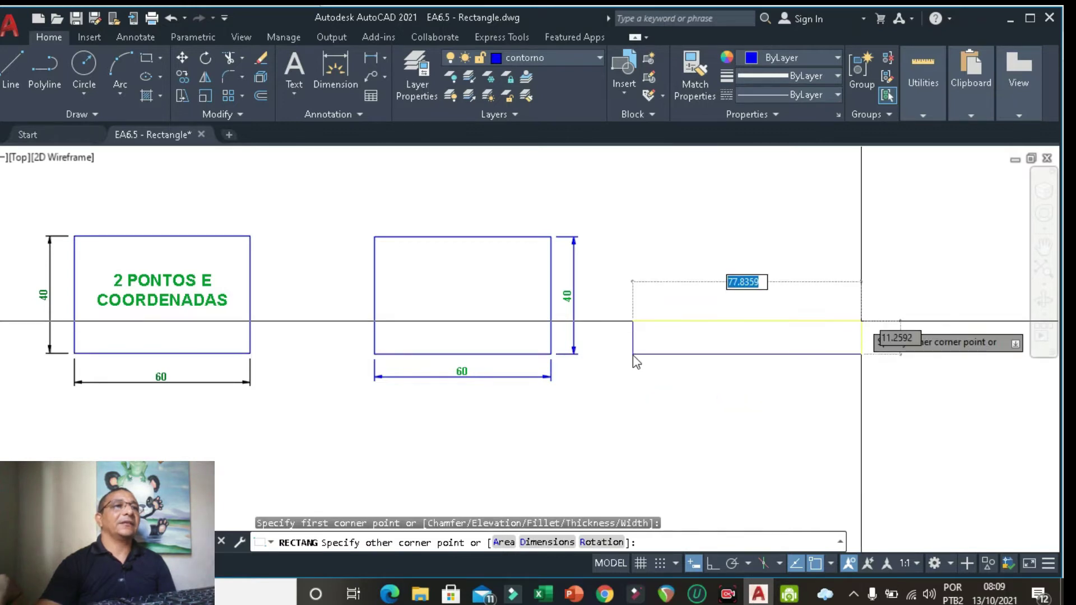
type("6")
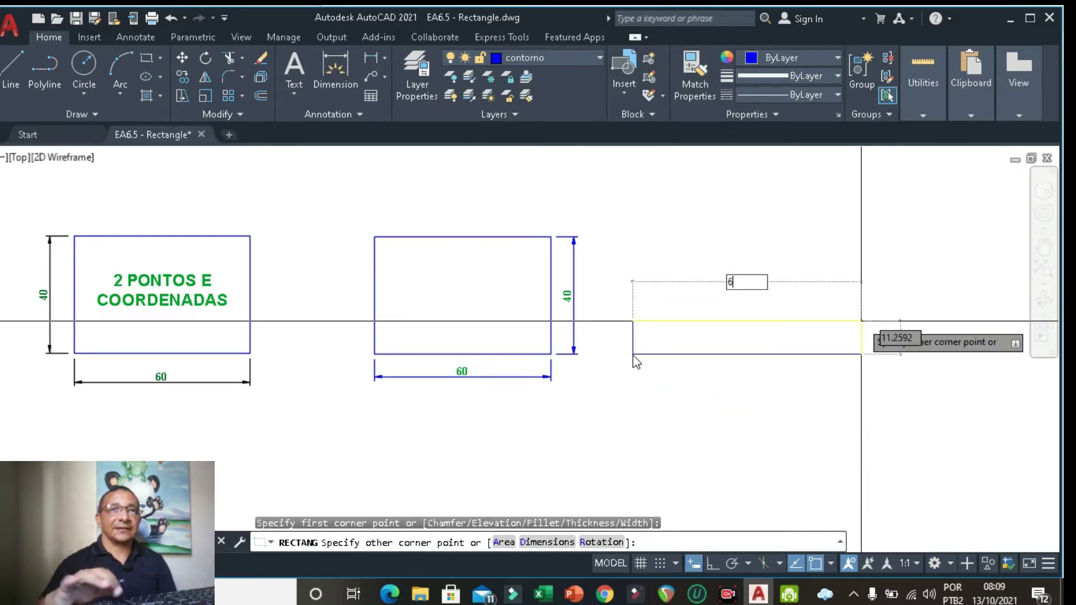
type("0")
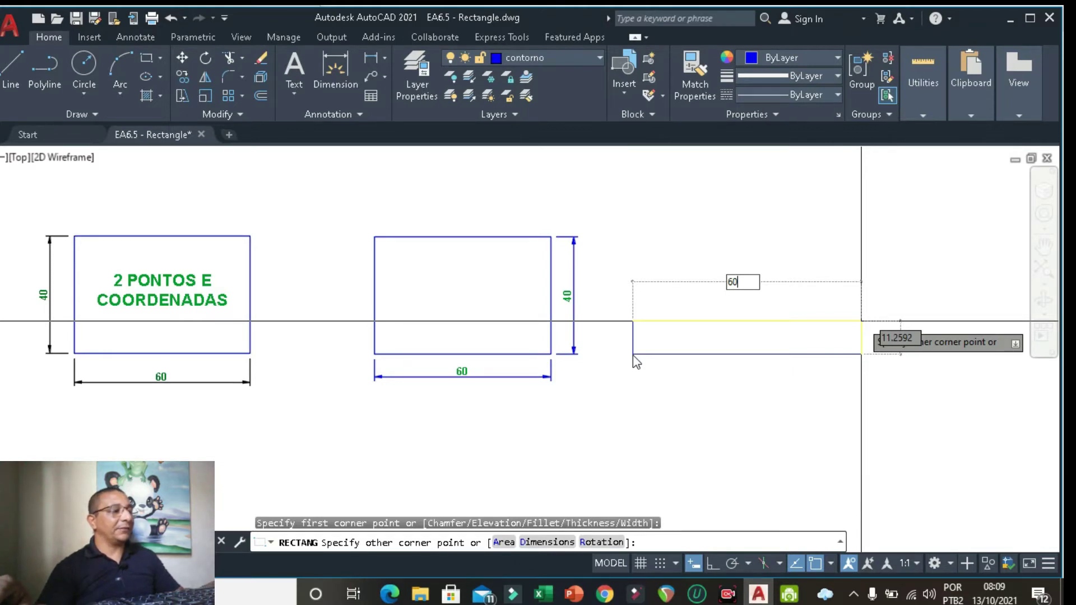
key("Tab")
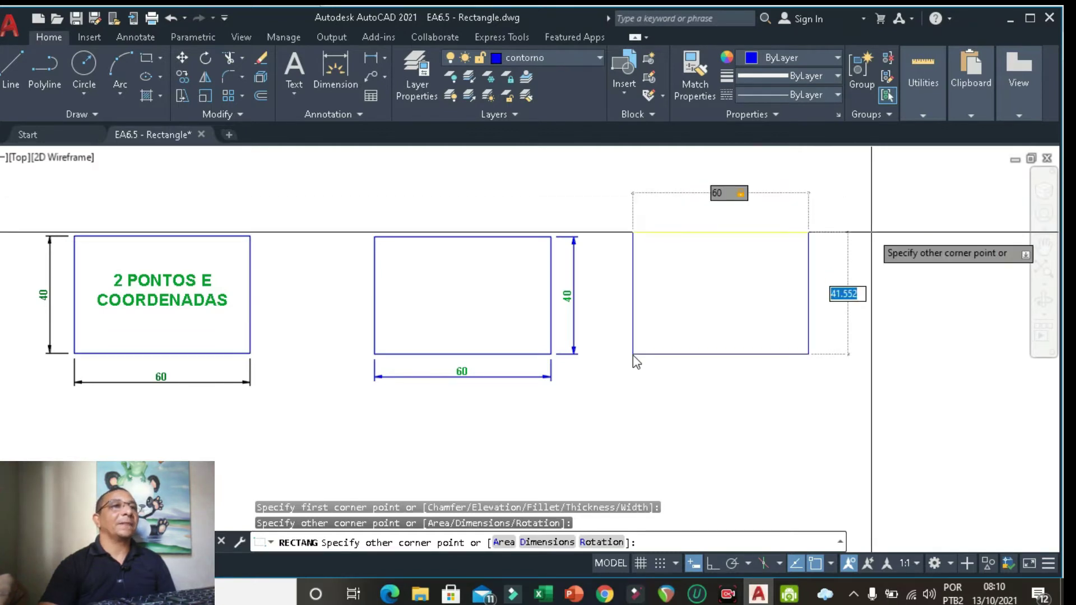
type("50")
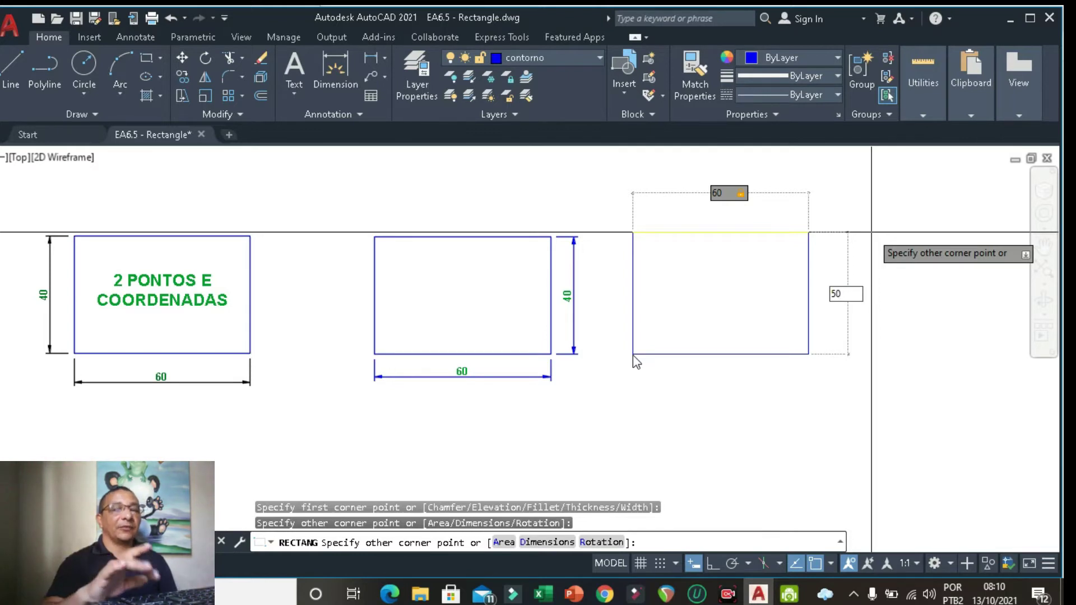
key("Return")
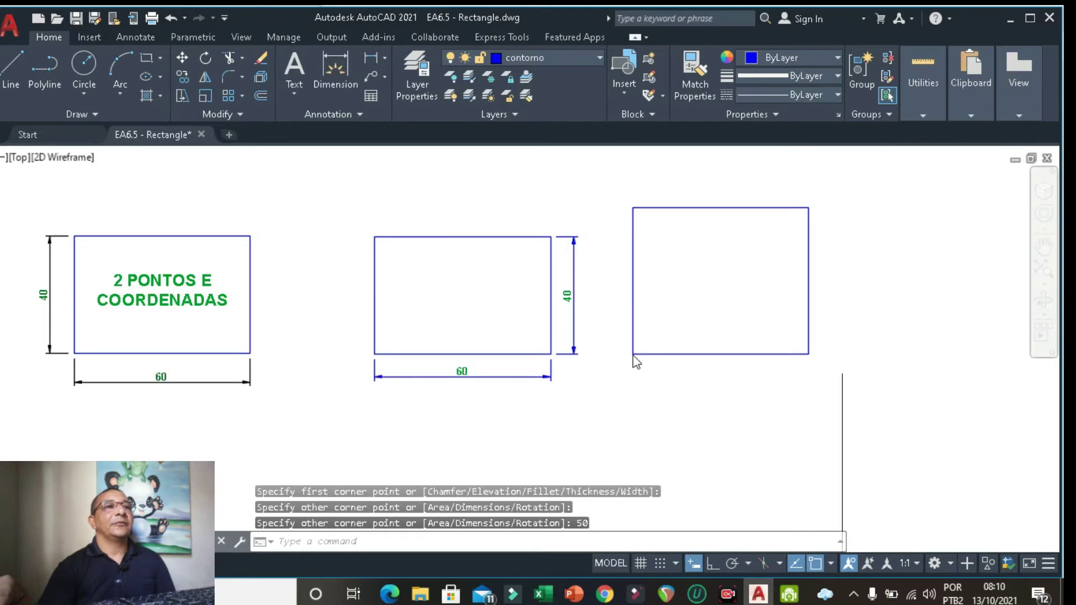
left_click(810, 333)
mouse_move(808, 355)
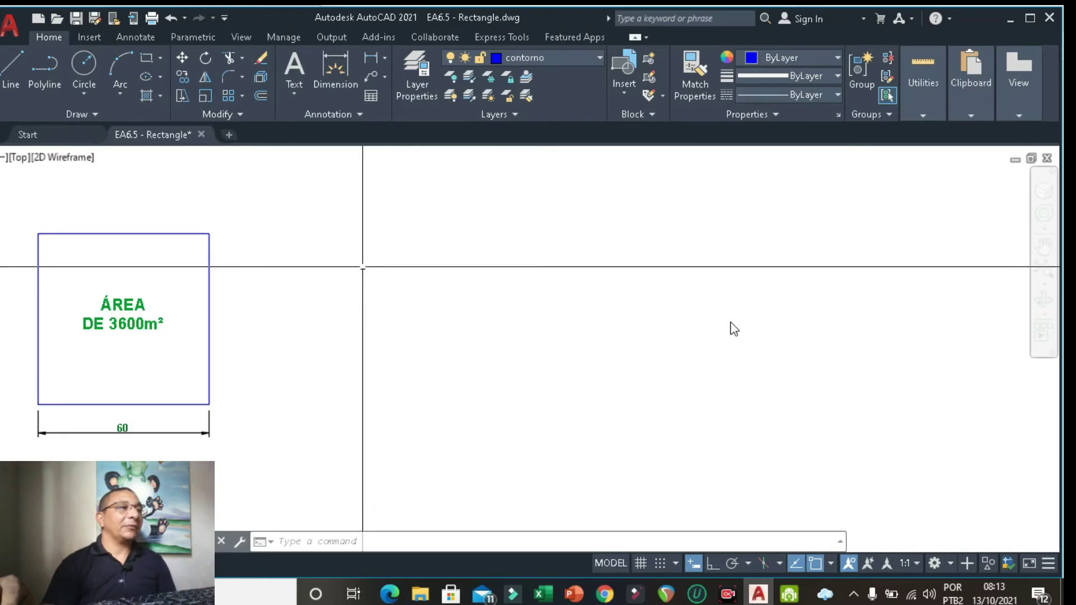
Use RECTANG's Area option with area 3600 and length 60 to draw a 60×60 square beside the reference
left_click(149, 53)
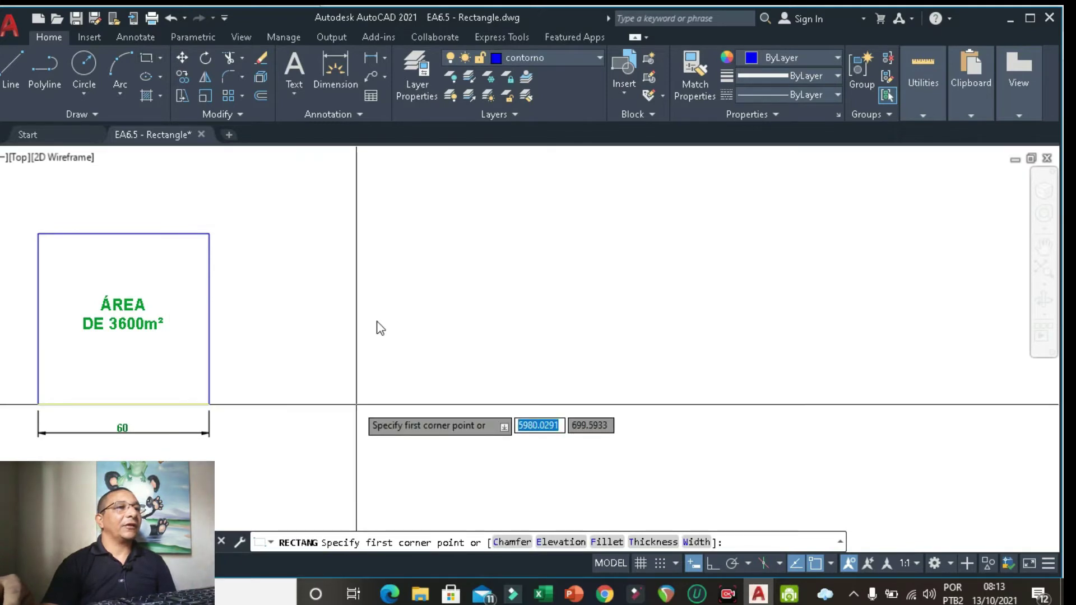
left_click(357, 404)
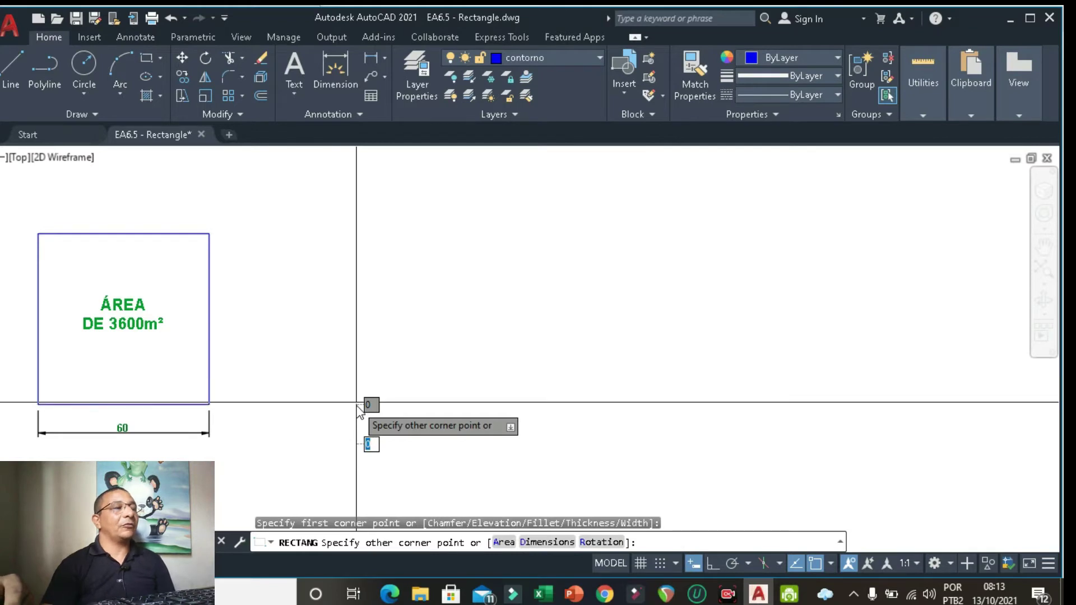
left_click(500, 543)
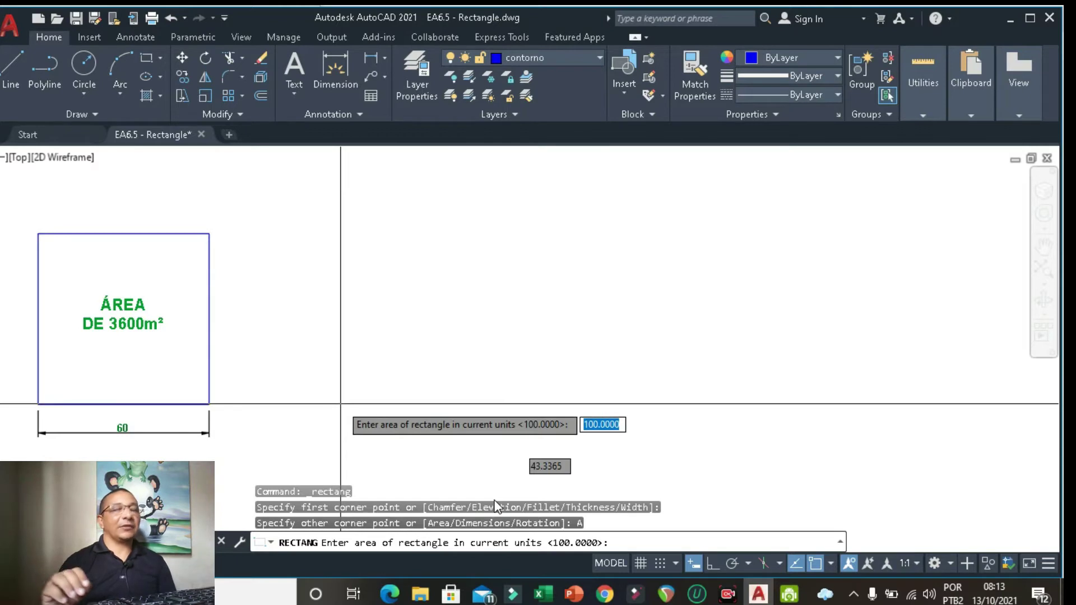
type("360")
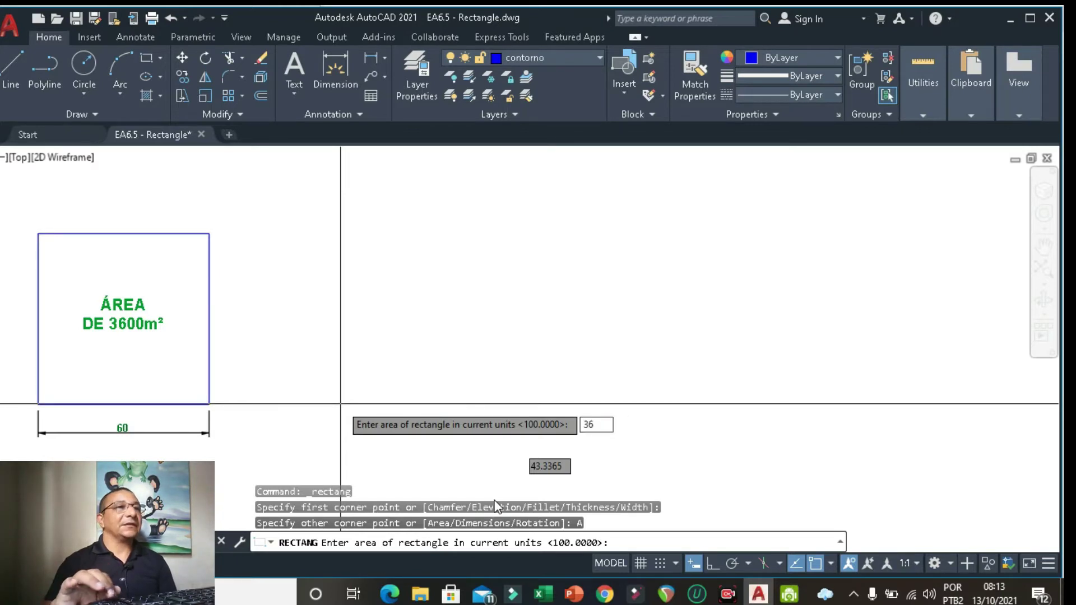
type("0")
key("Return")
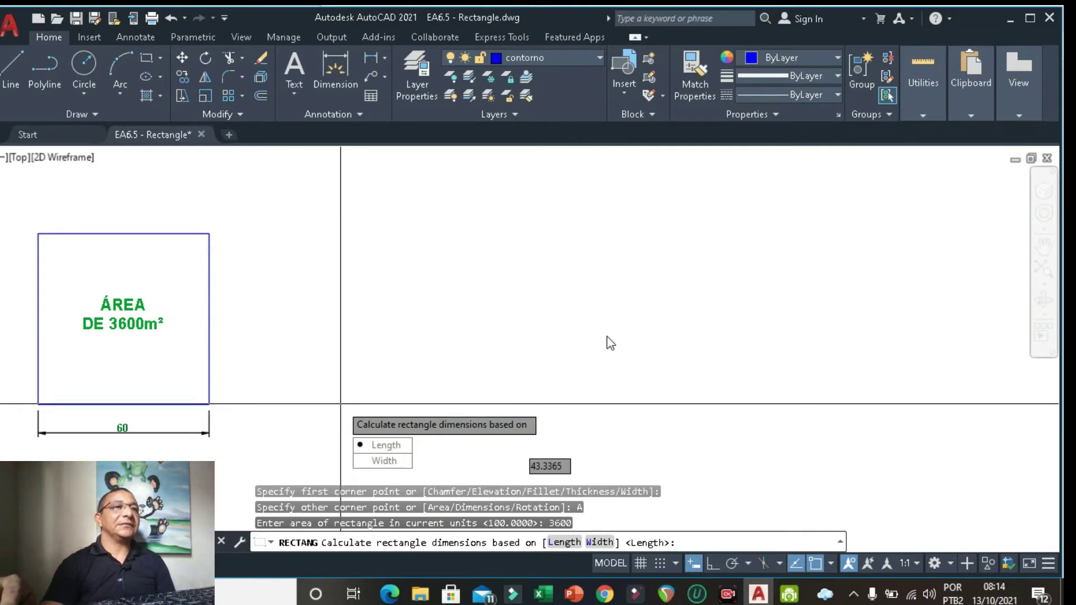
left_click(565, 542)
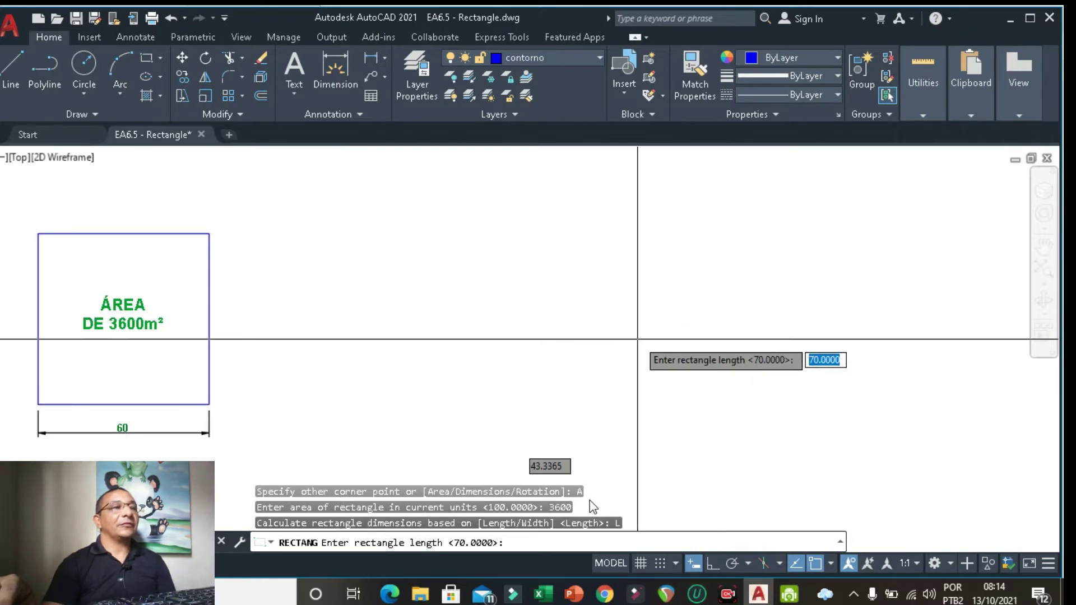
type("6")
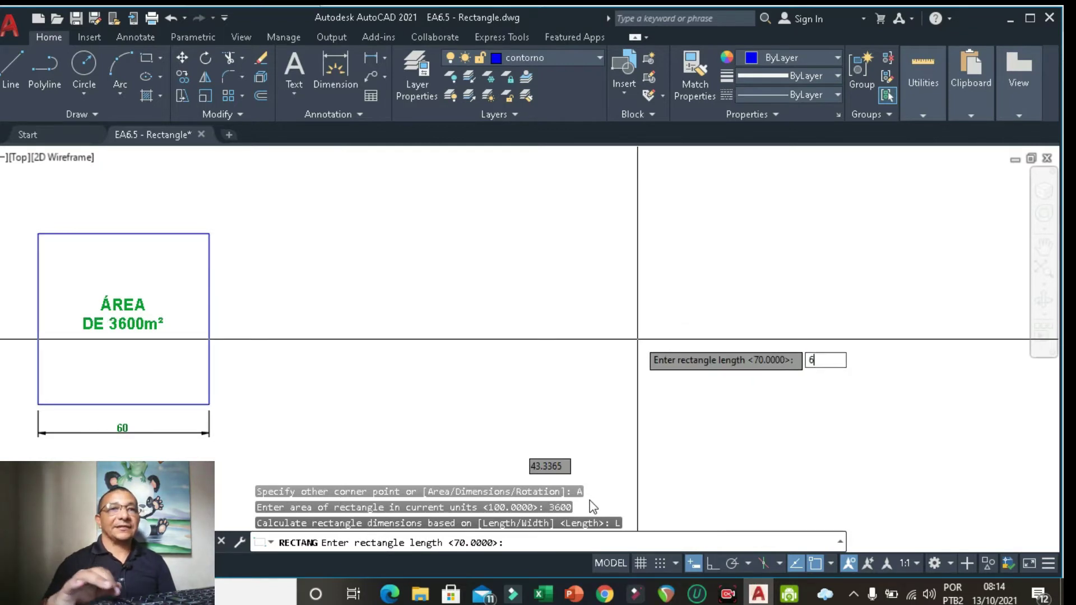
type("0")
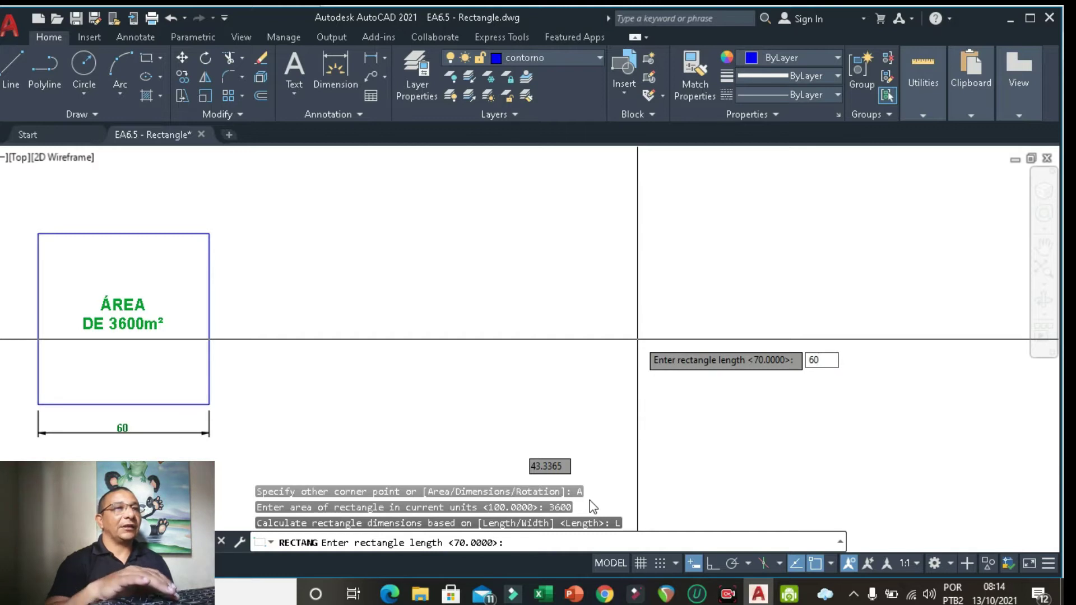
key("Return")
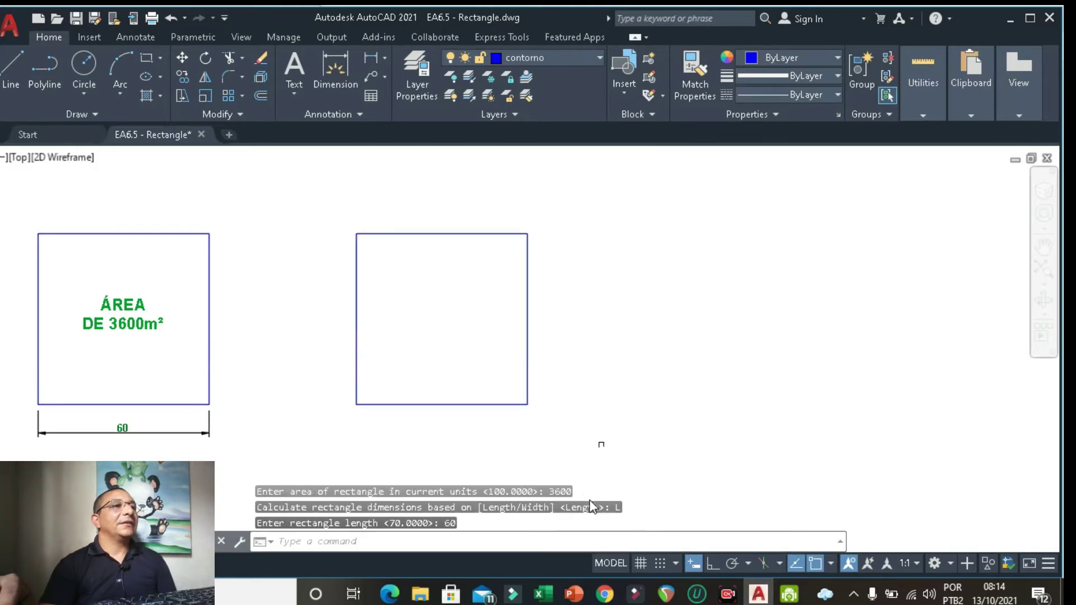
Add linear dimensions showing the new square's 60 width below it and 60 height on its right
left_click(373, 61)
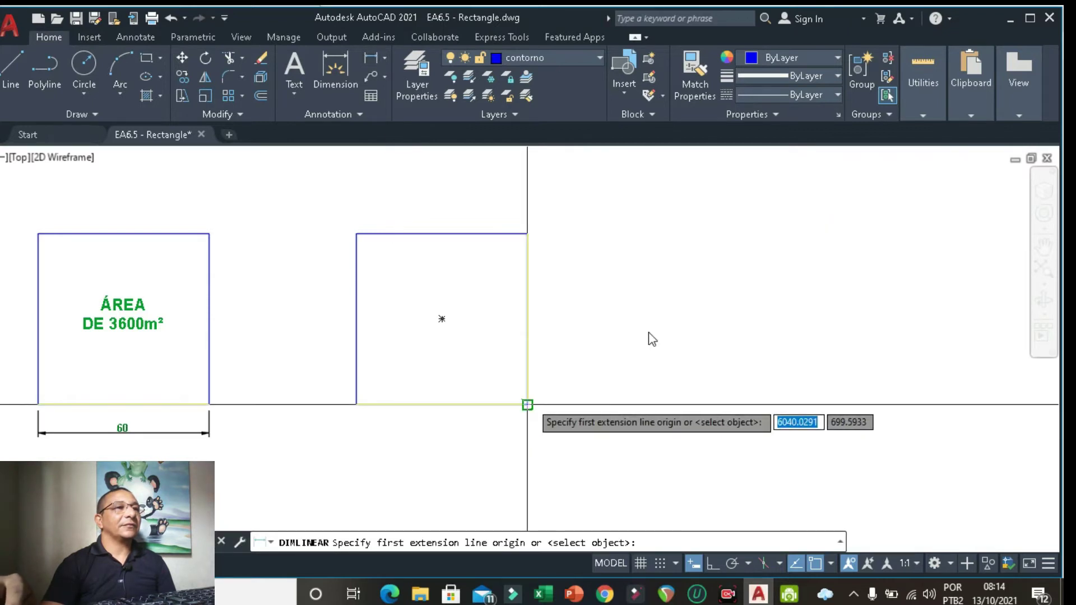
left_click(527, 404)
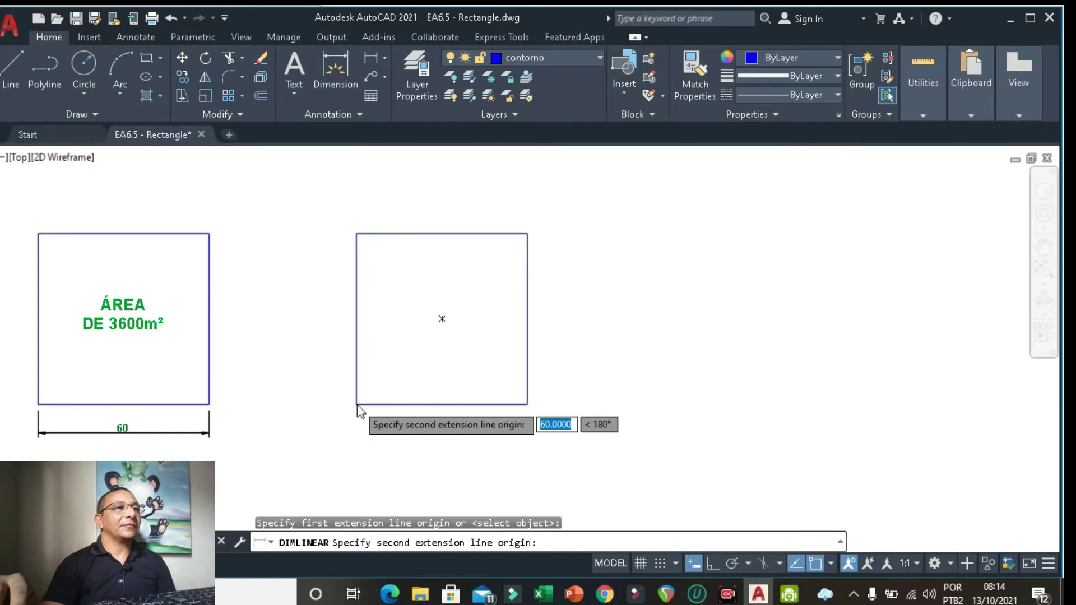
left_click(357, 404)
left_click(356, 431)
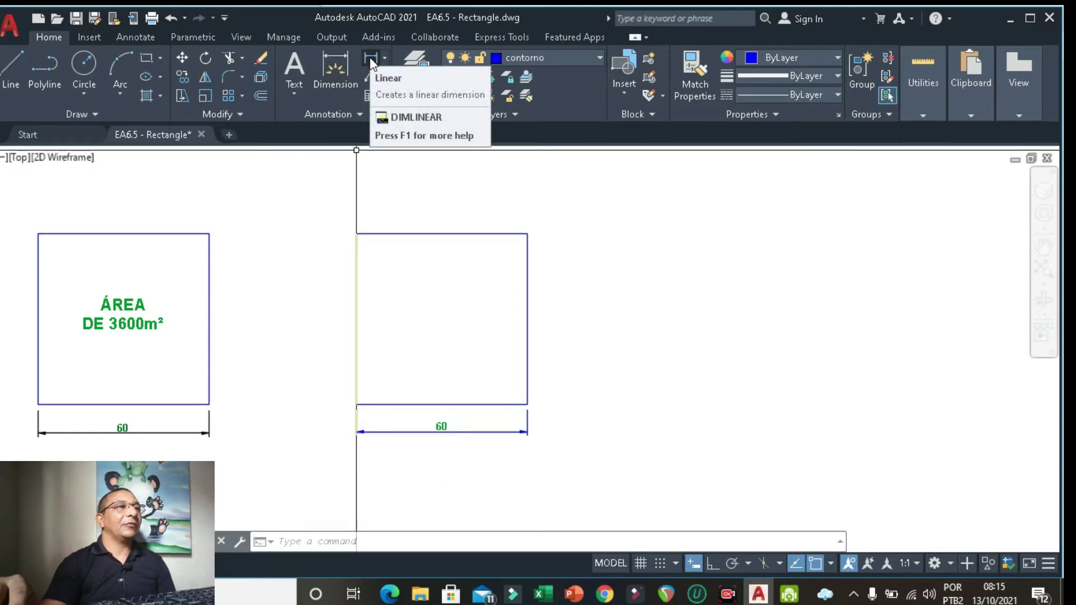
left_click(369, 57)
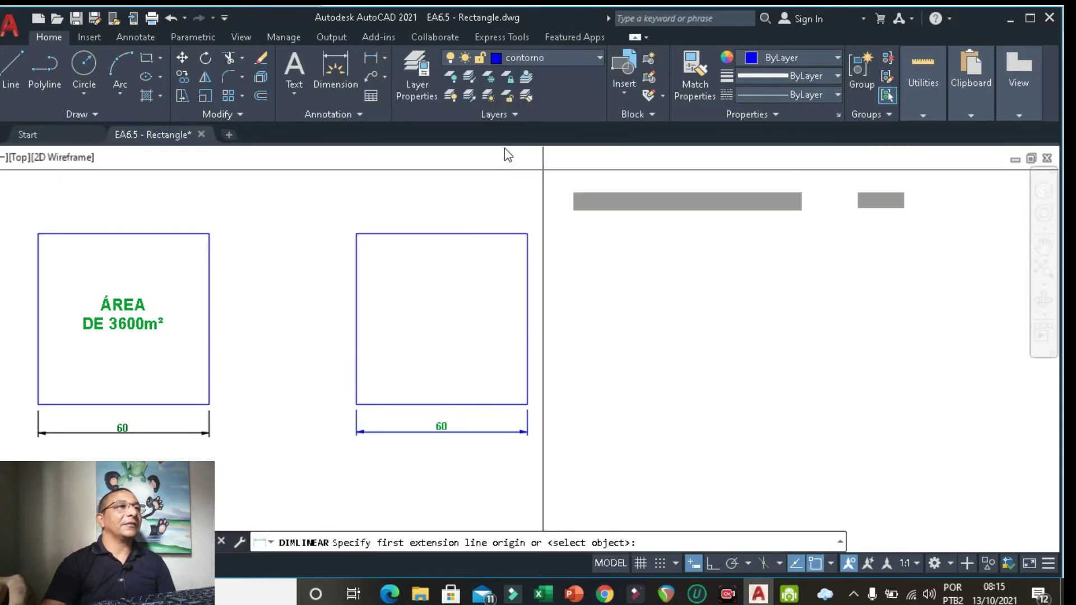
left_click(527, 234)
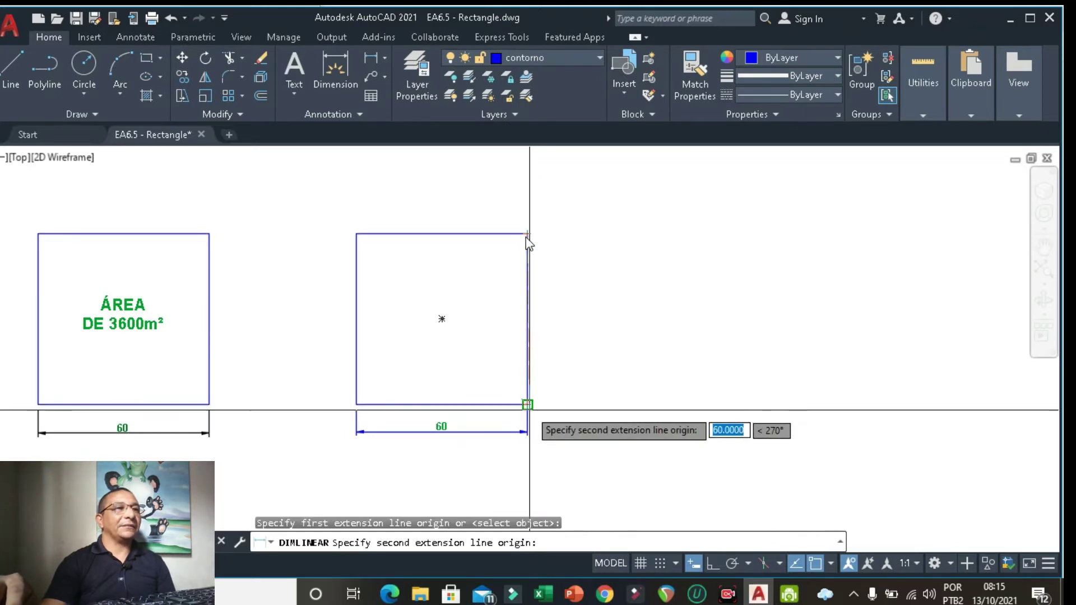
left_click(528, 404)
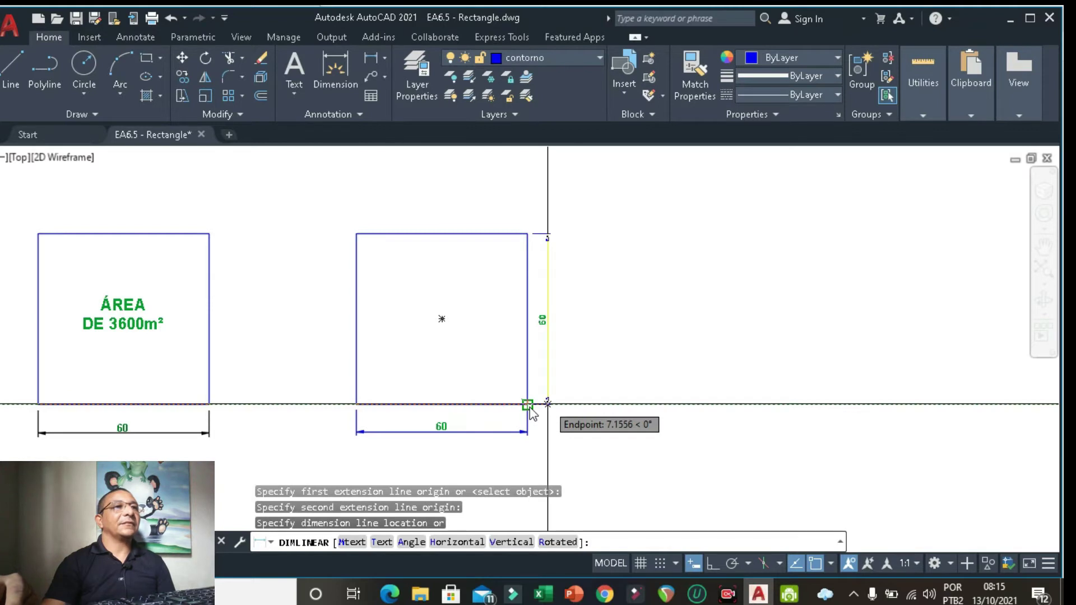
left_click(550, 411)
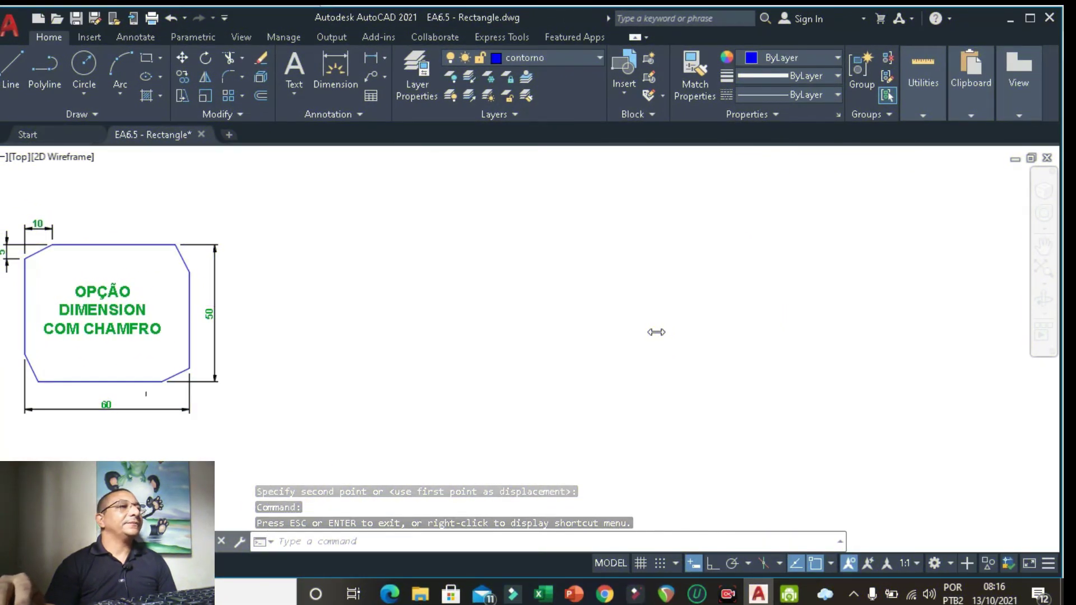
Pan the view over to the OPÇÃO DIMENSION COM CHAMFRO reference shape
left_click(1044, 246)
left_click_drag(338, 290, 373, 295)
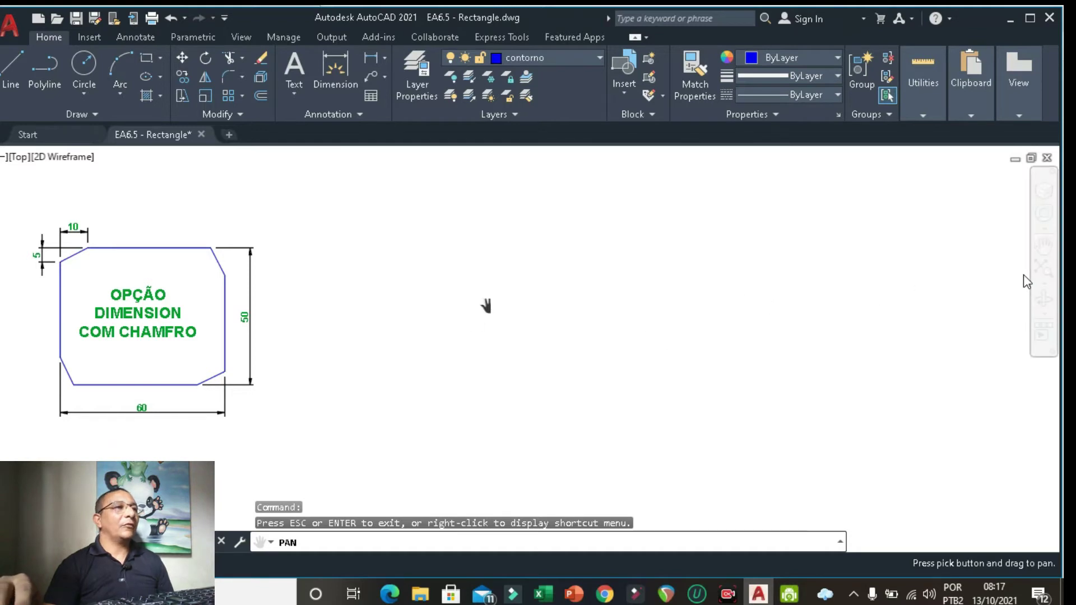
right_click(595, 255)
left_click(637, 270)
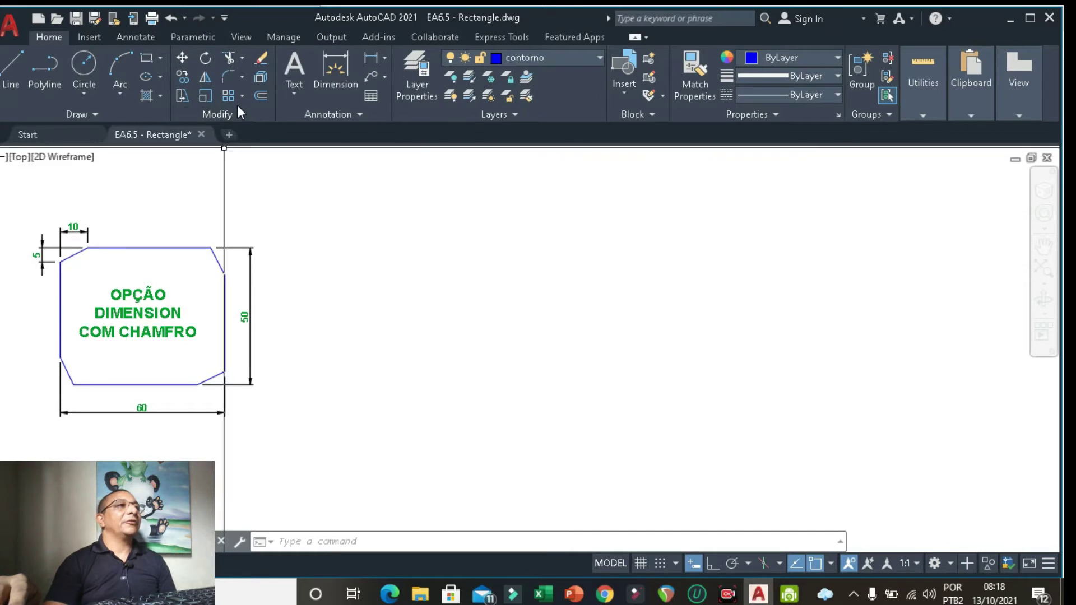
left_click(242, 73)
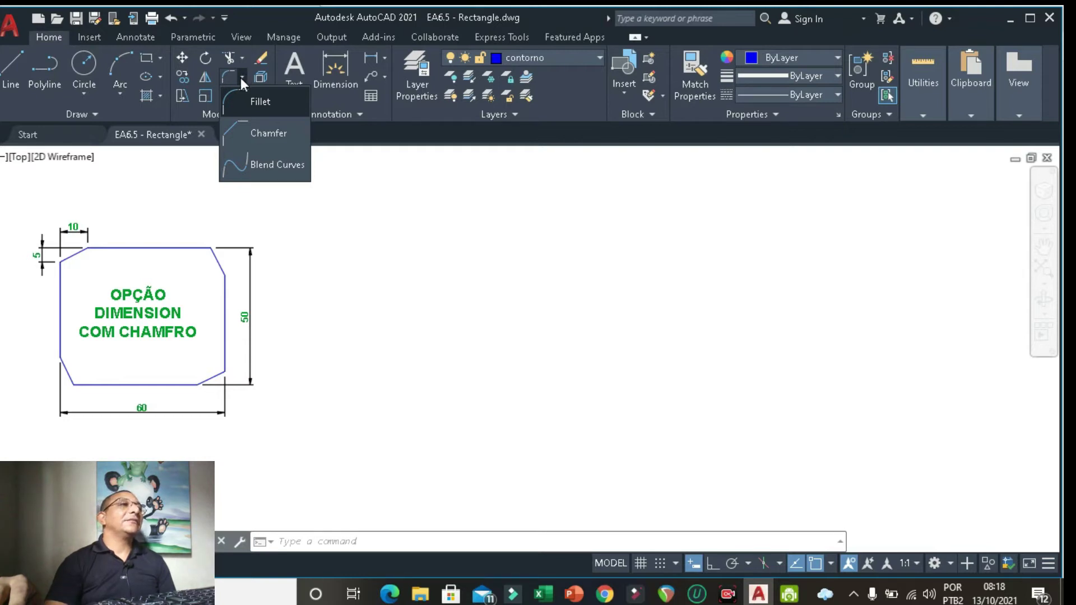
left_click(398, 306)
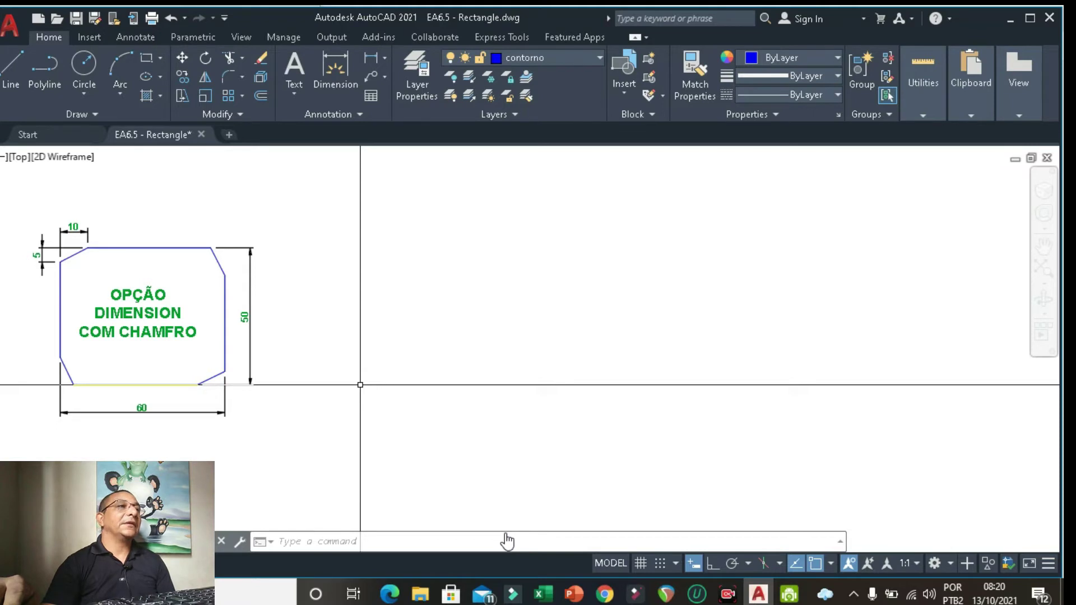
Draw a rectangle with chamfer distances 10 and 5 right of the chamfered reference shape
left_click(145, 56)
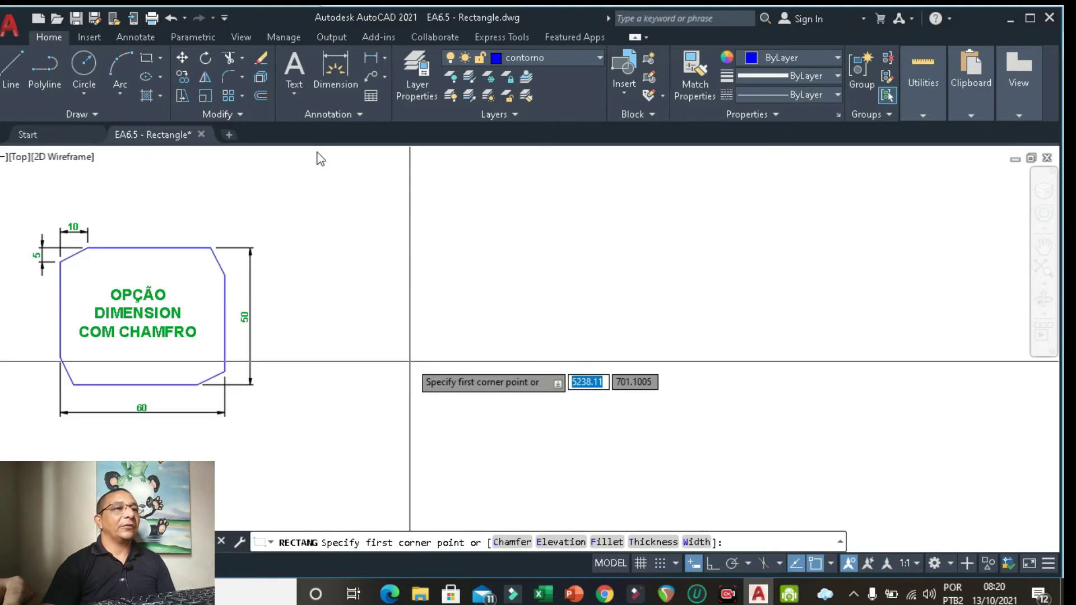
left_click(511, 542)
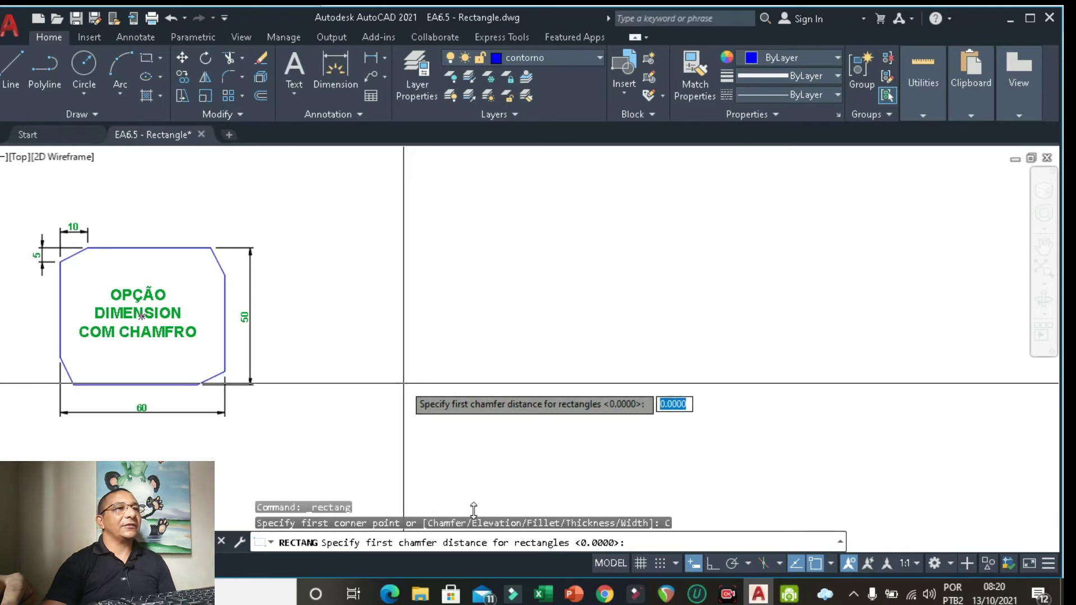
type("10")
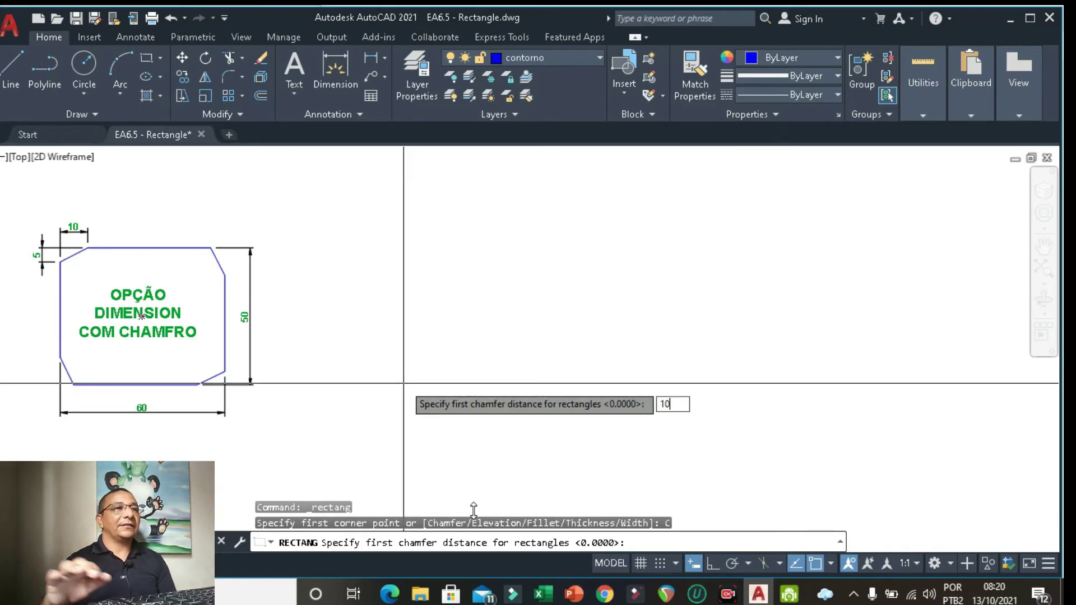
key("Return")
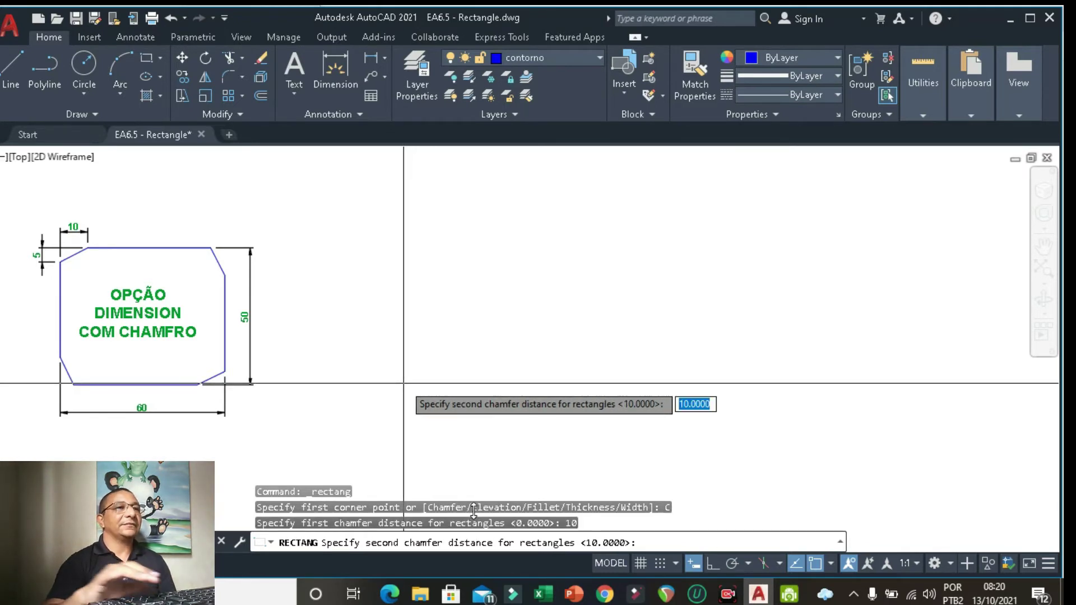
type("5")
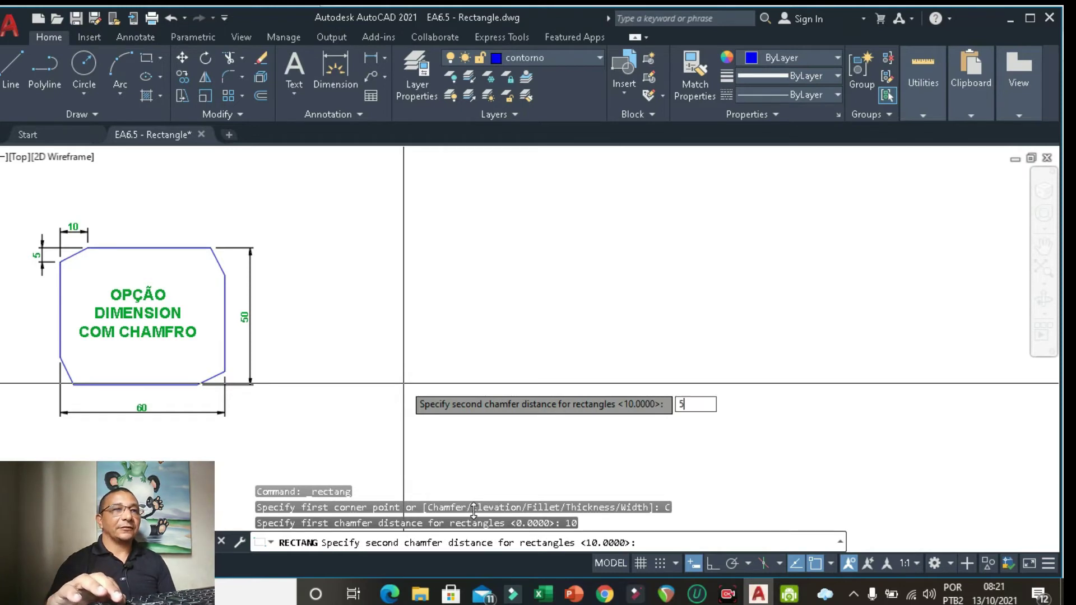
key("Return")
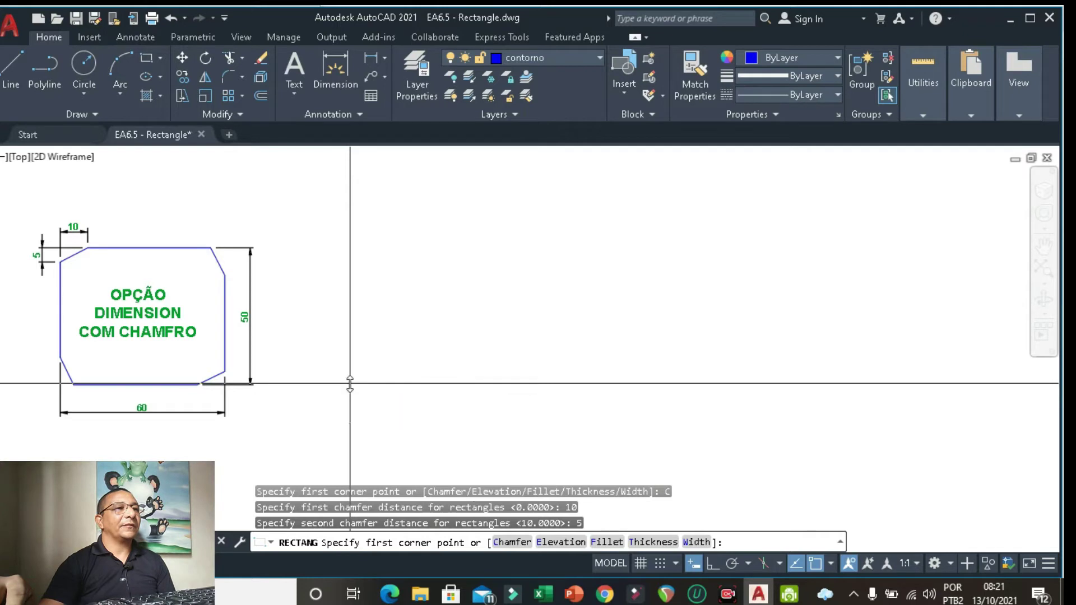
left_click(350, 384)
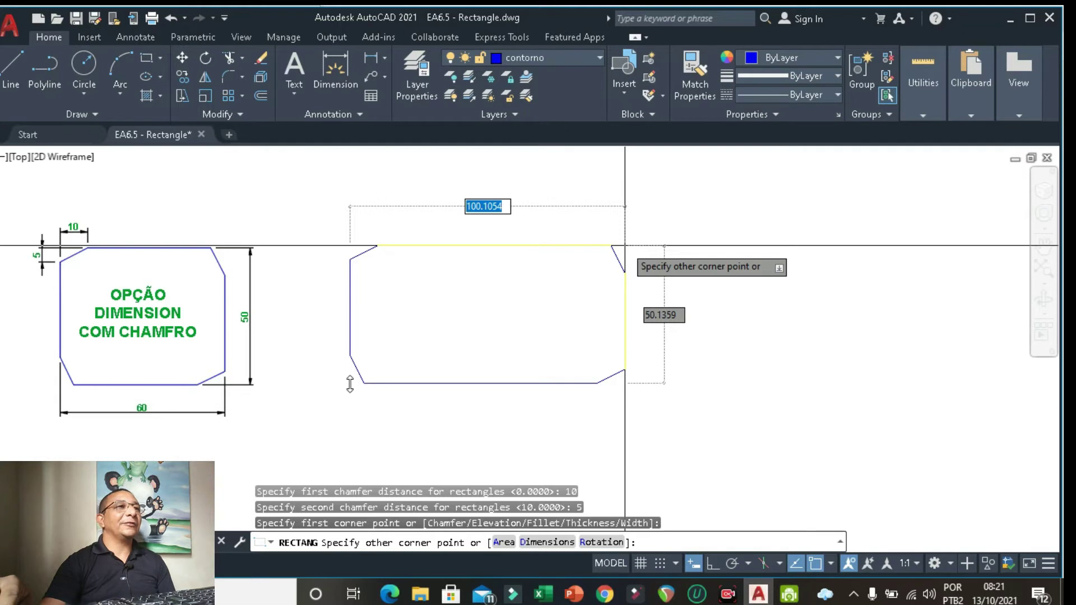
left_click(625, 245)
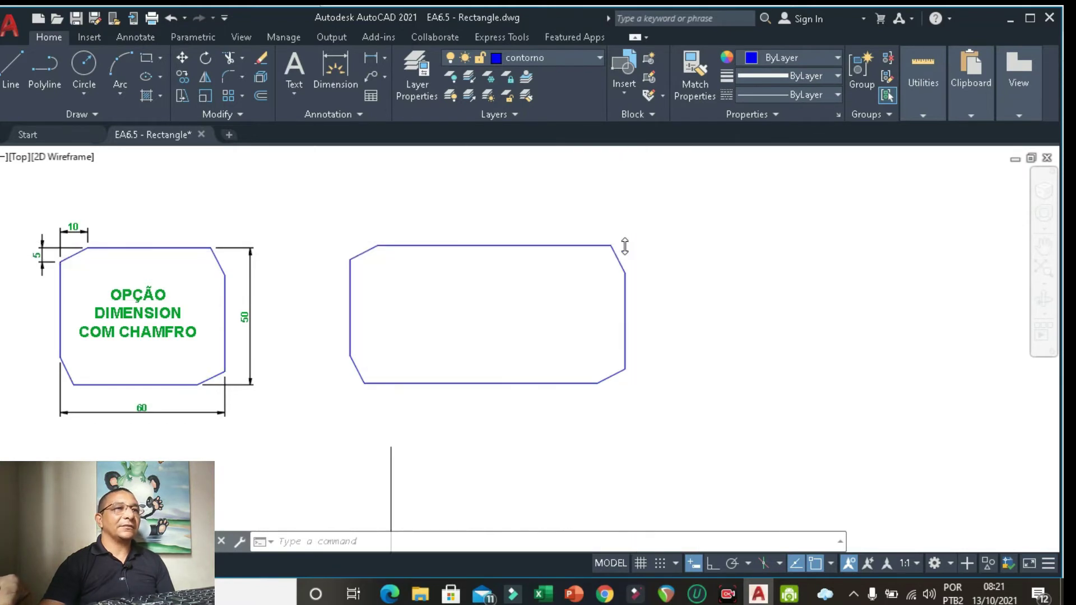
Dimension the top-left chamfer with a 10 and a vertical 5, then undo the last dimension
left_click(373, 60)
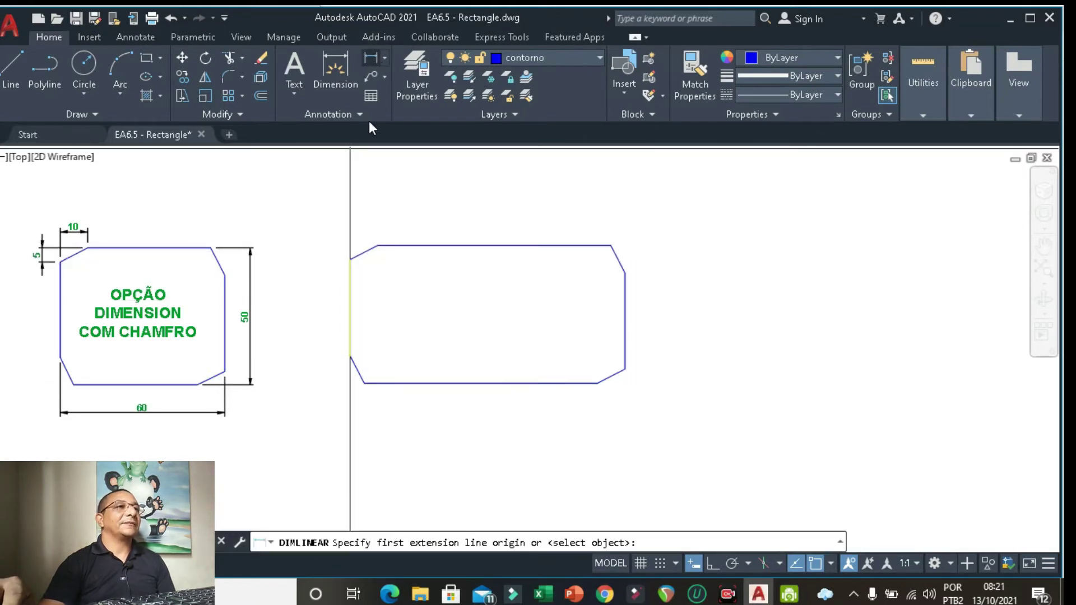
left_click(378, 245)
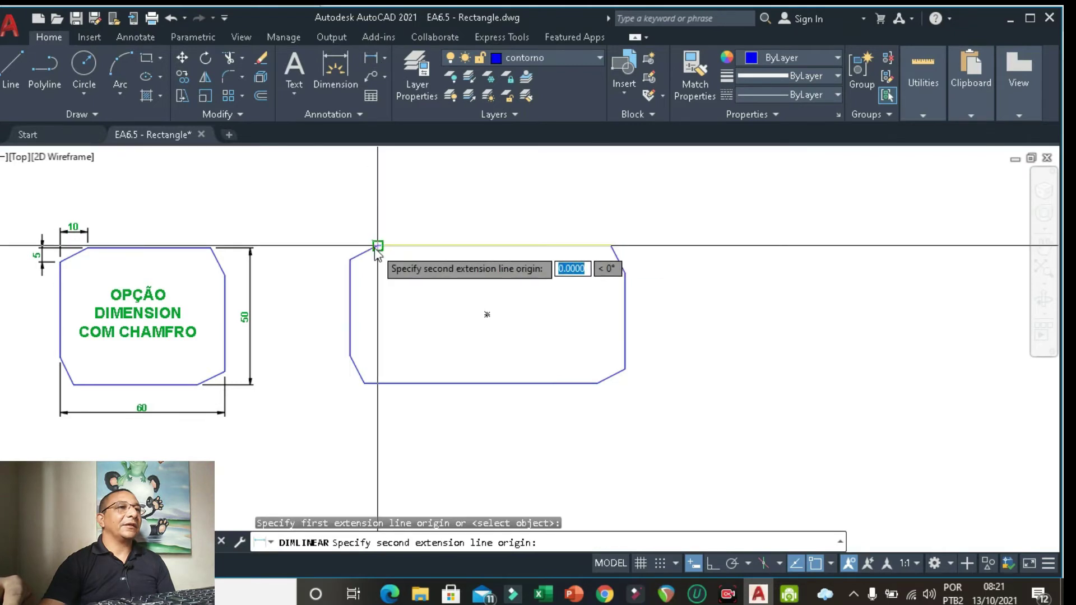
left_click(350, 262)
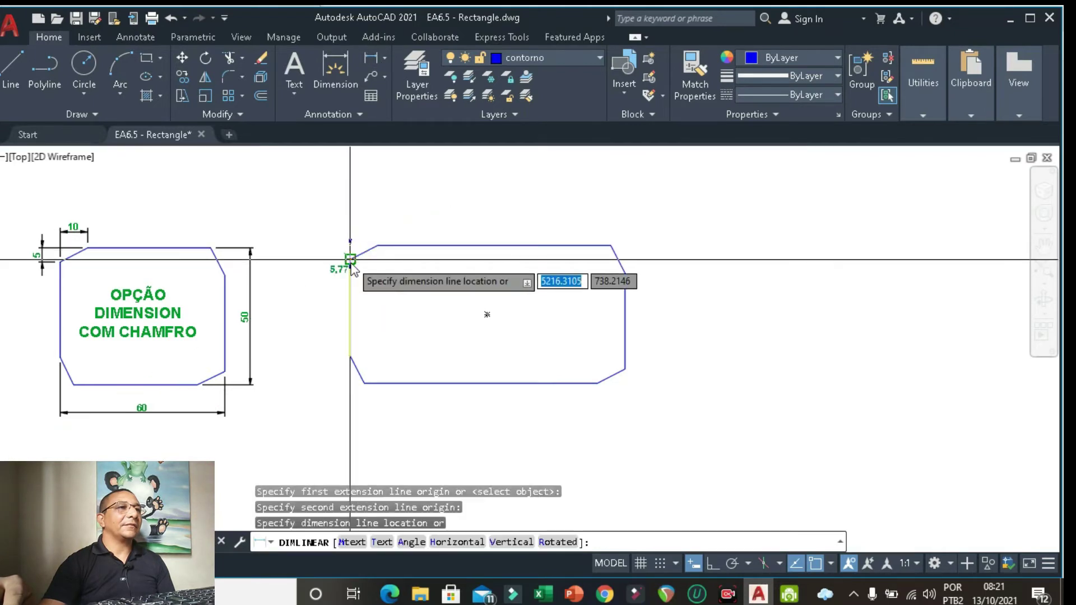
left_click(359, 228)
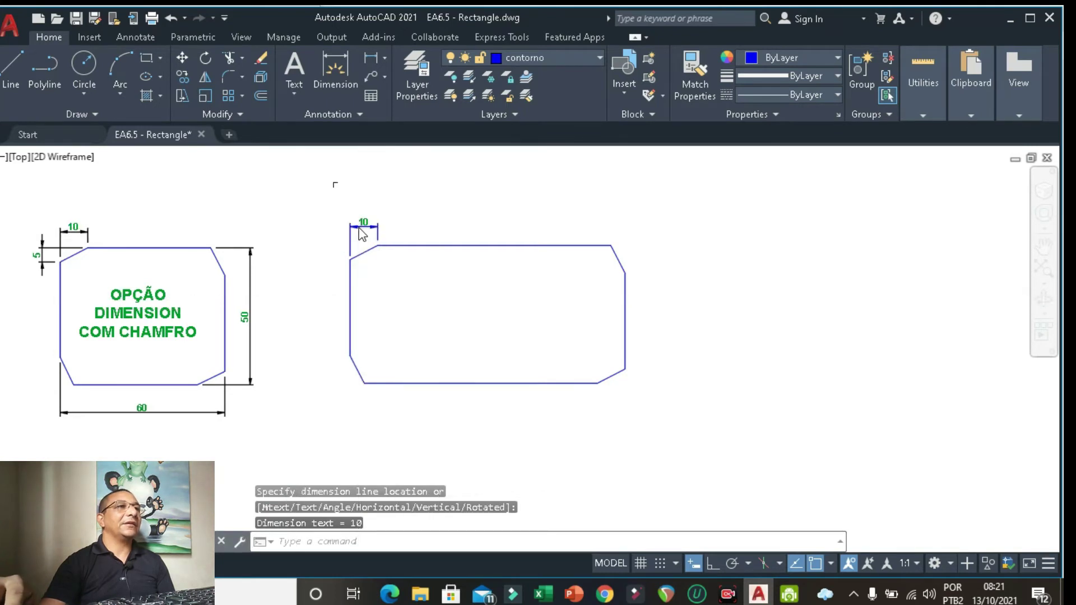
key("Return")
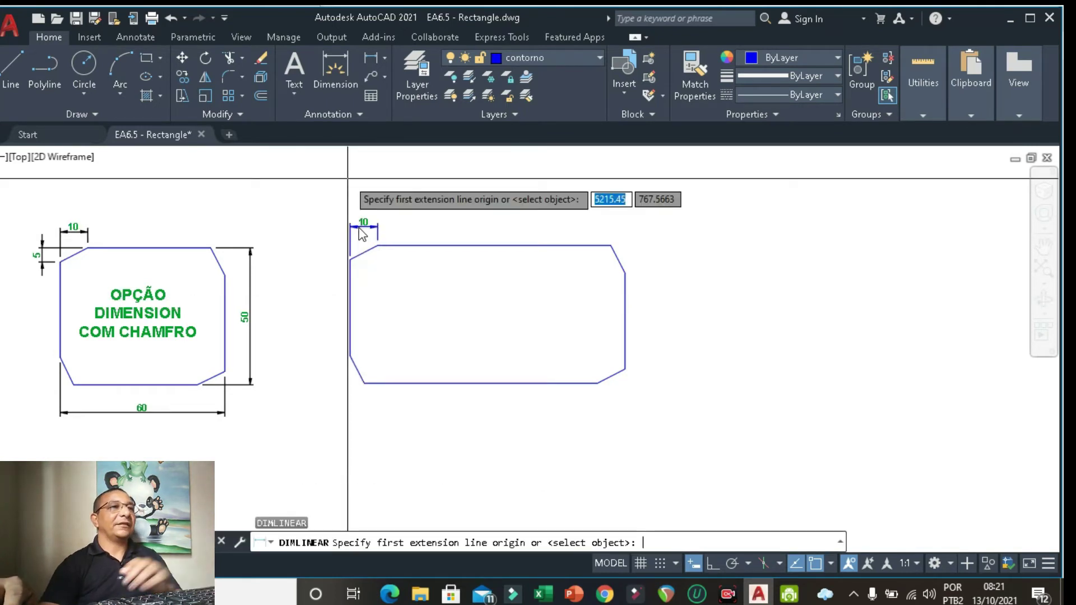
left_click(378, 246)
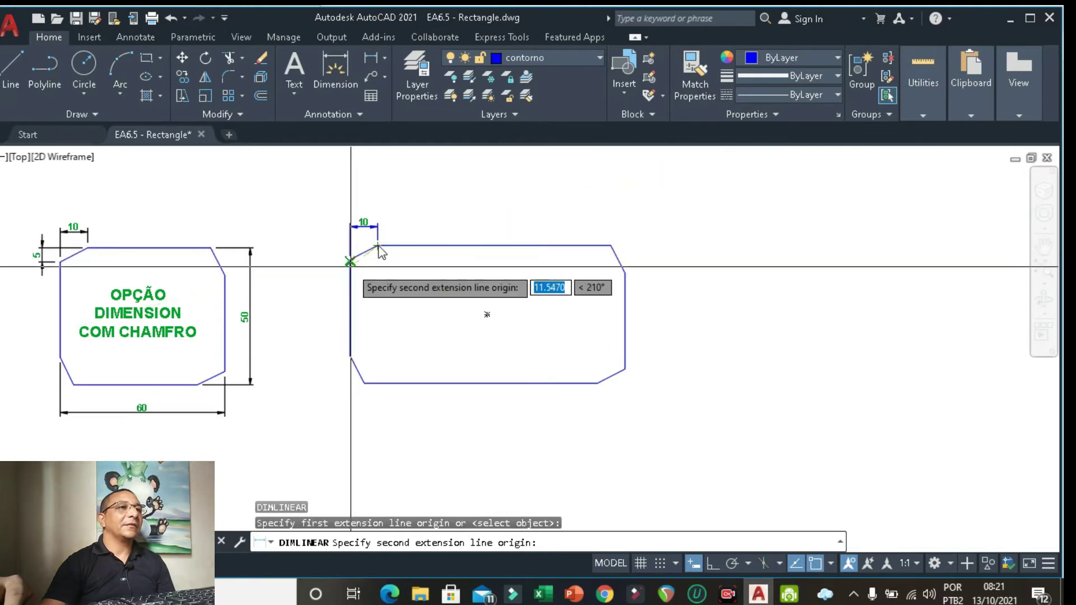
left_click(351, 259)
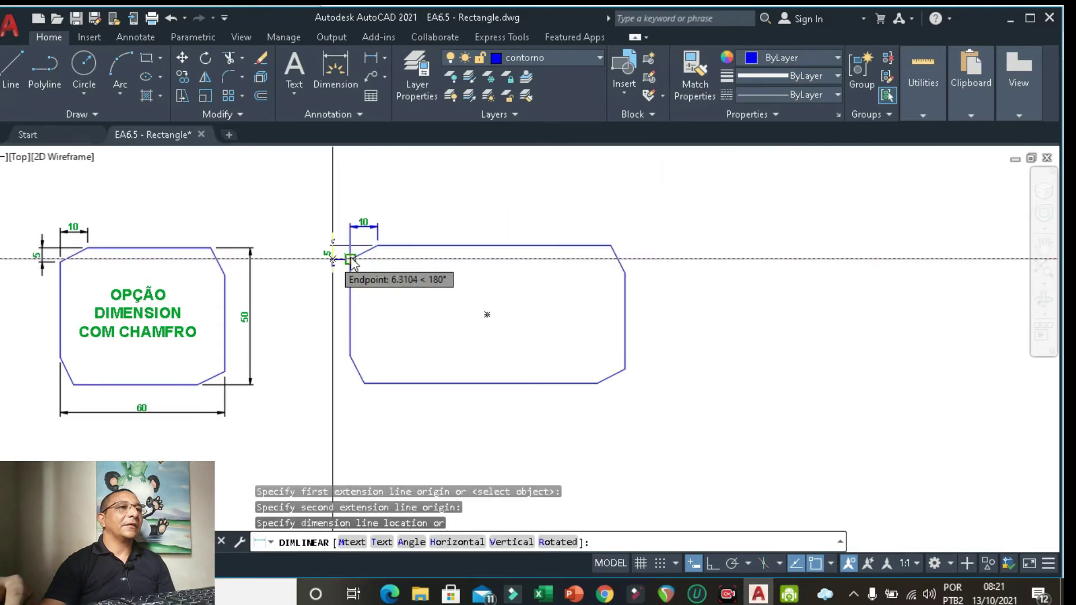
left_click(333, 258)
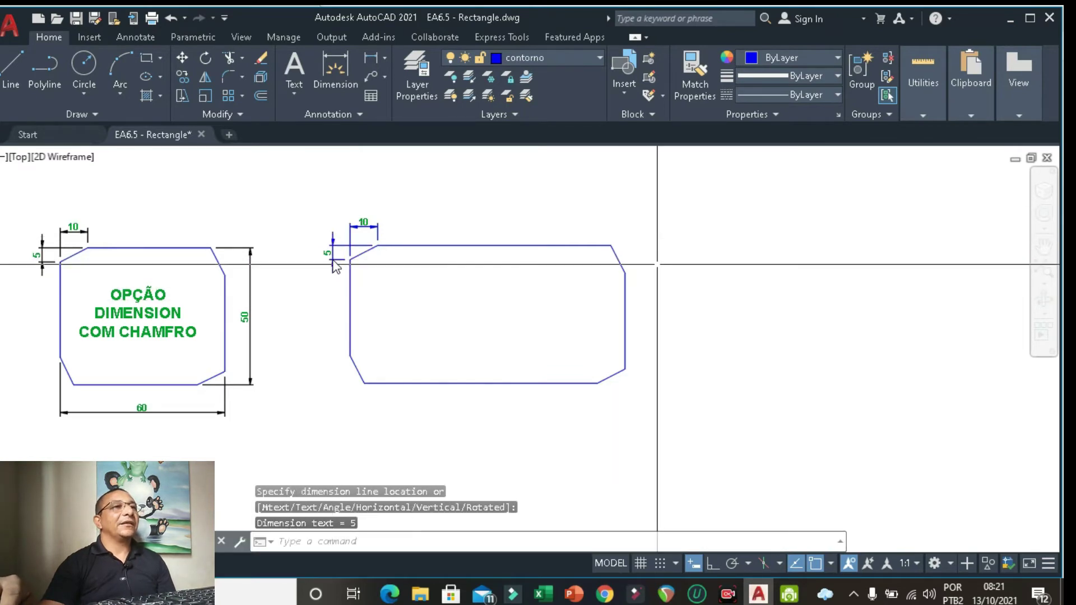
key("ctrl+z")
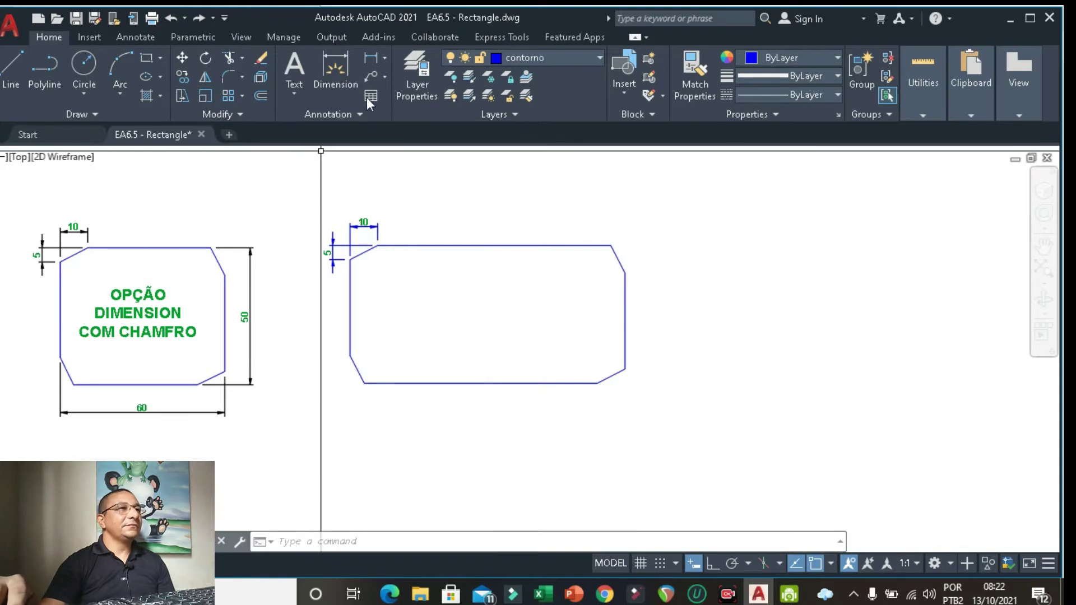
Dimension the top-right chamfer with a vertical 10 and a horizontal 5
left_click(369, 55)
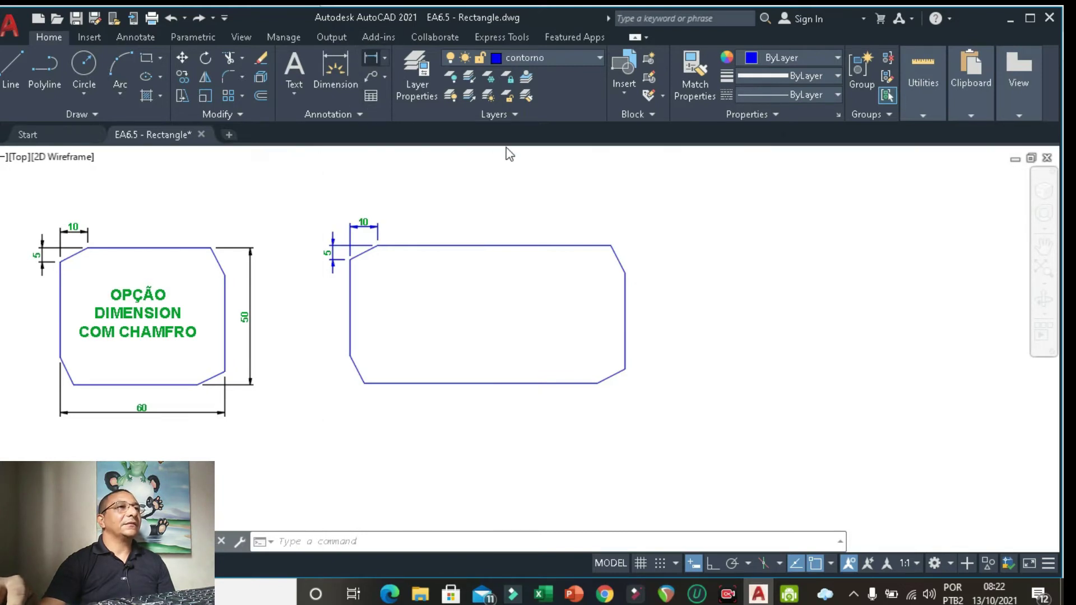
left_click(612, 246)
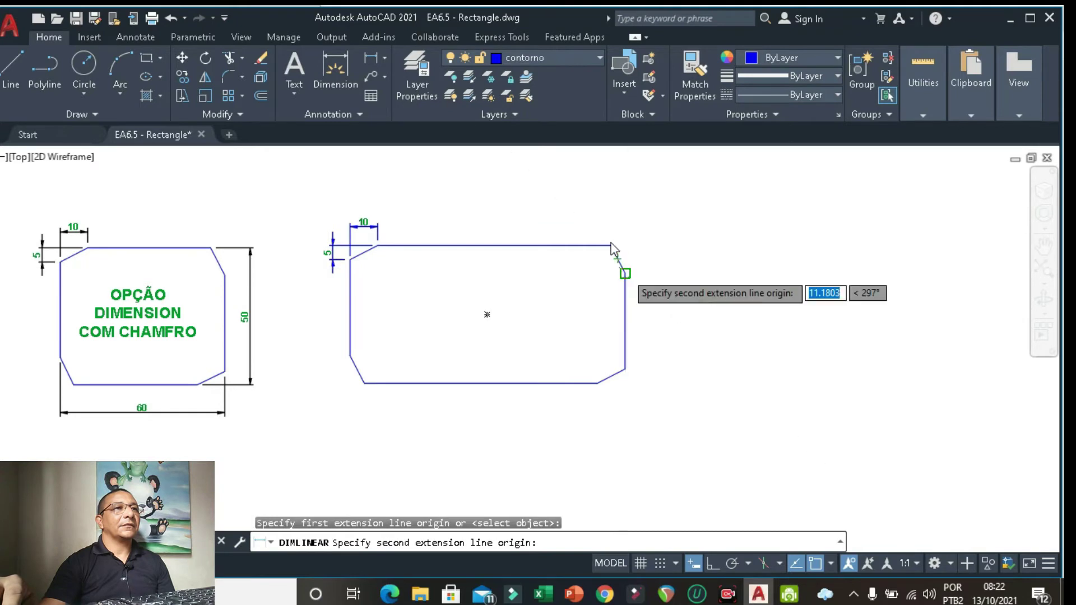
left_click(626, 274)
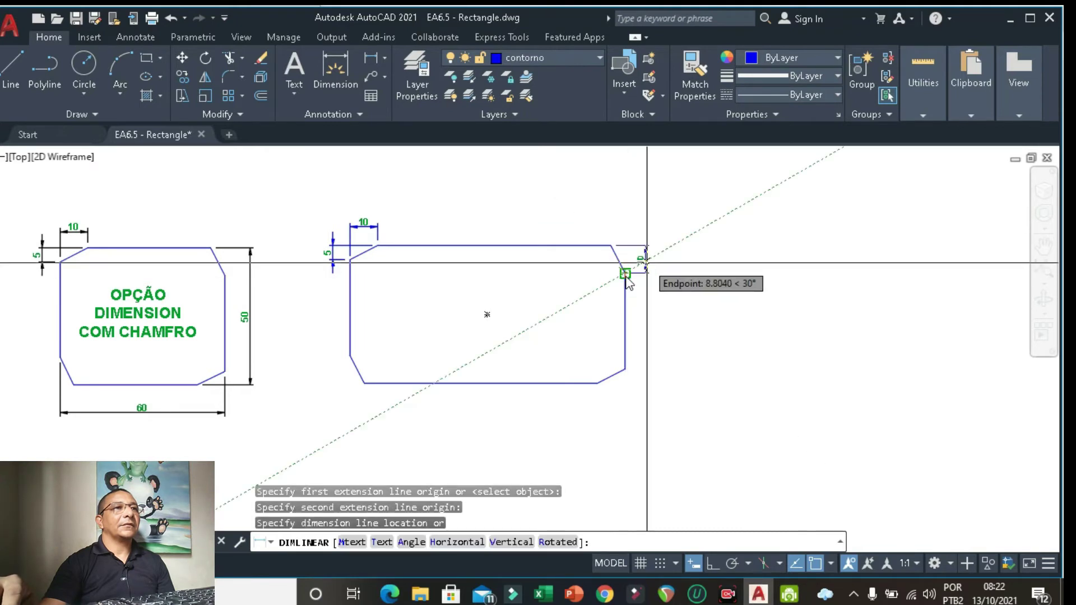
left_click(645, 262)
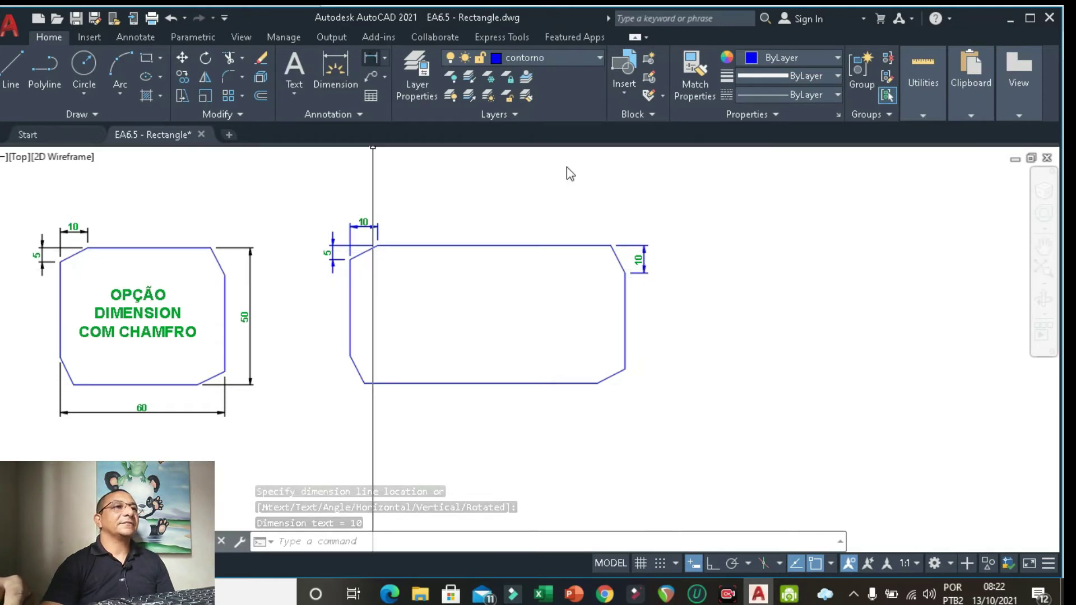
key("Return")
left_click(611, 247)
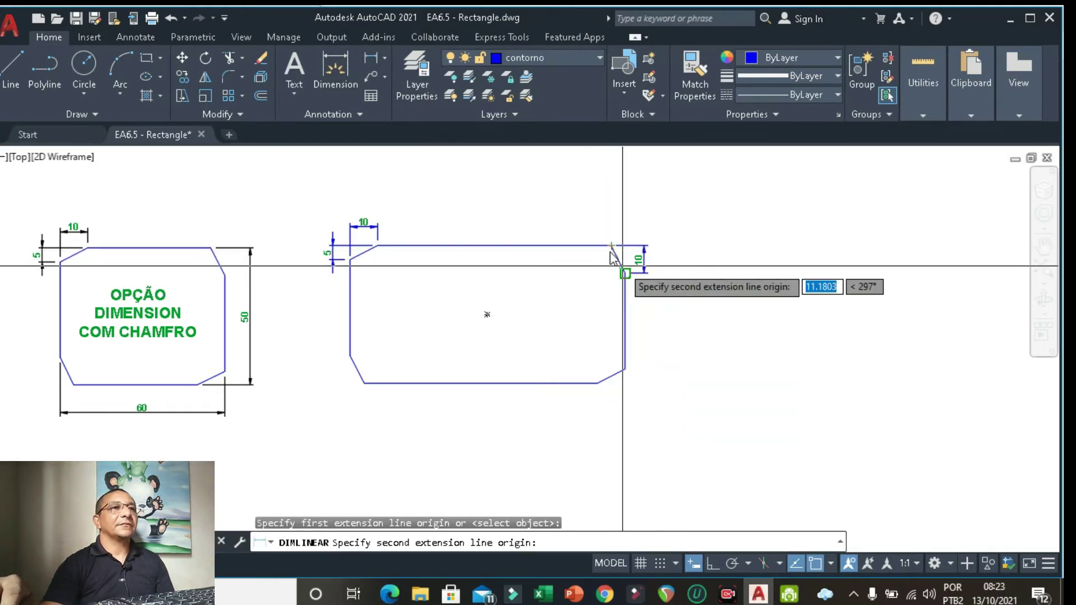
left_click(624, 273)
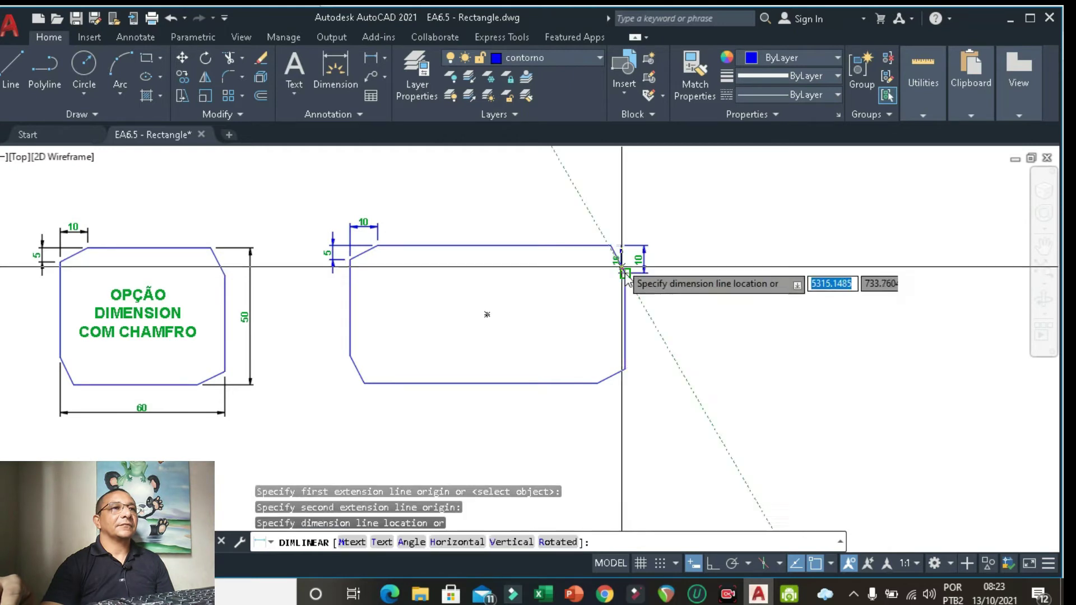
left_click(618, 227)
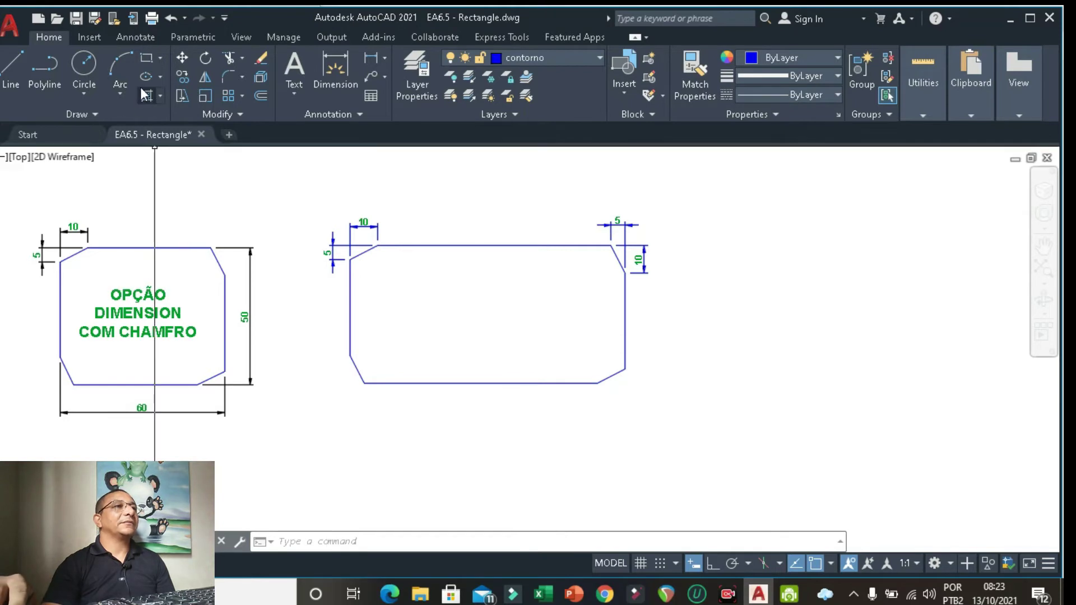
Start a rectangle beside the chamfered one, then cancel it
left_click(147, 58)
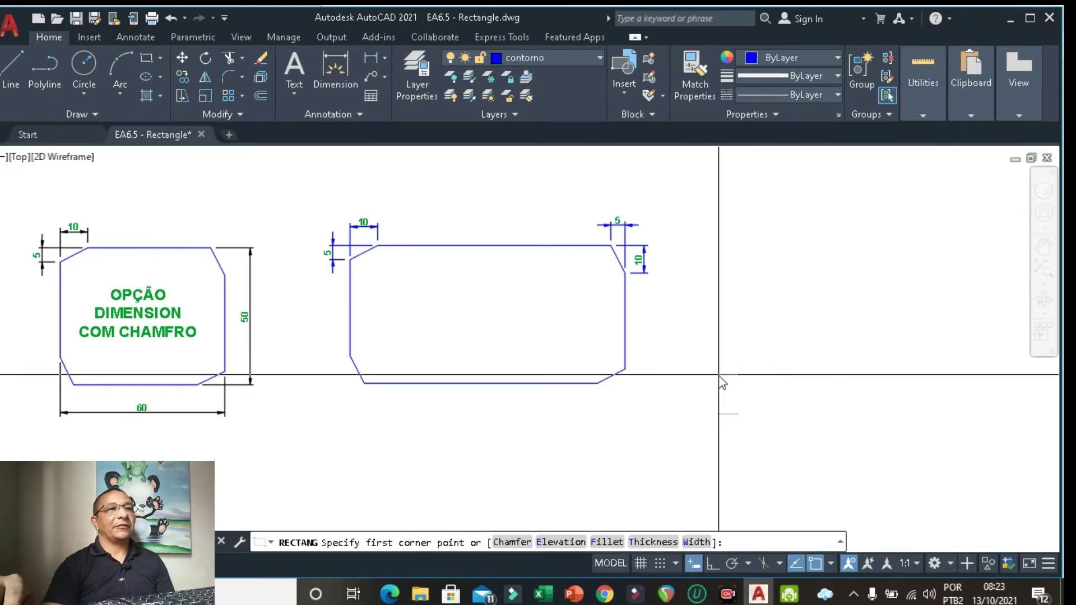
left_click(719, 374)
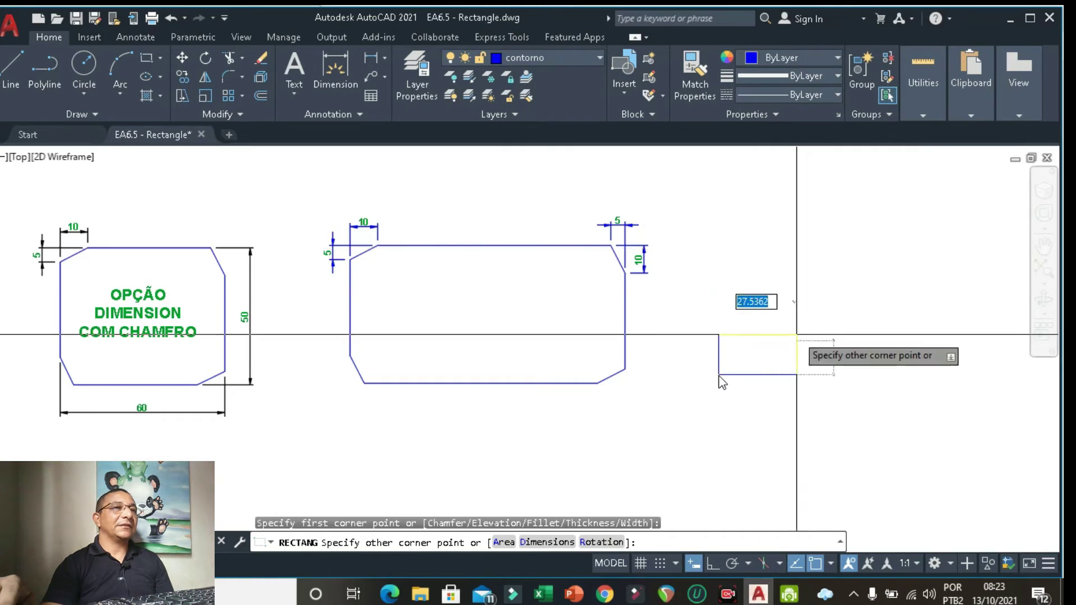
right_click(797, 334)
left_click(840, 362)
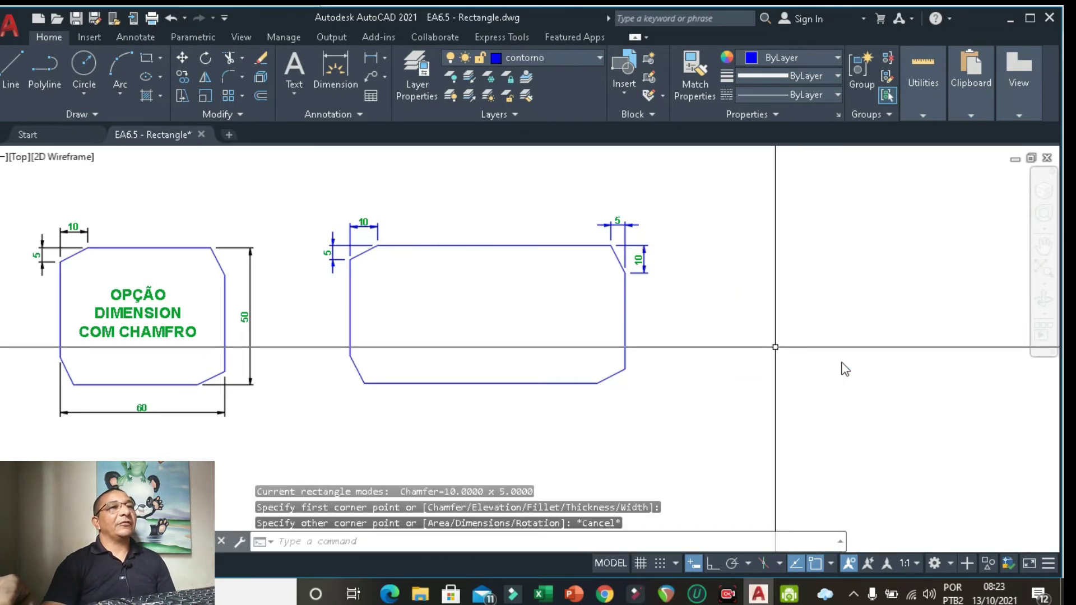
Reset the chamfer distances to 0 and 0 and draw a plain square-cornered rectangle
left_click(143, 57)
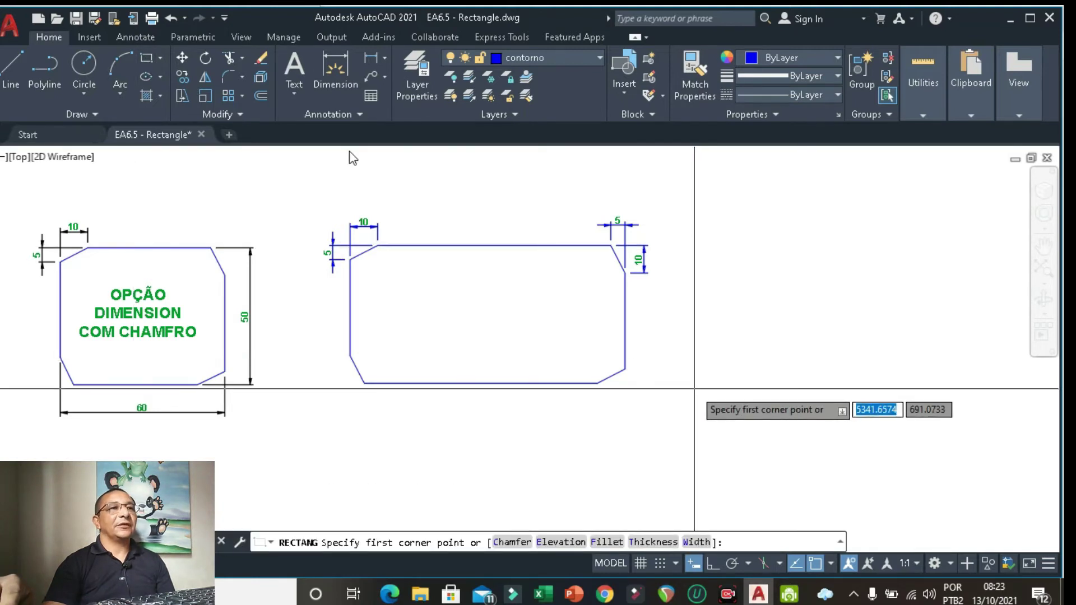
left_click(509, 541)
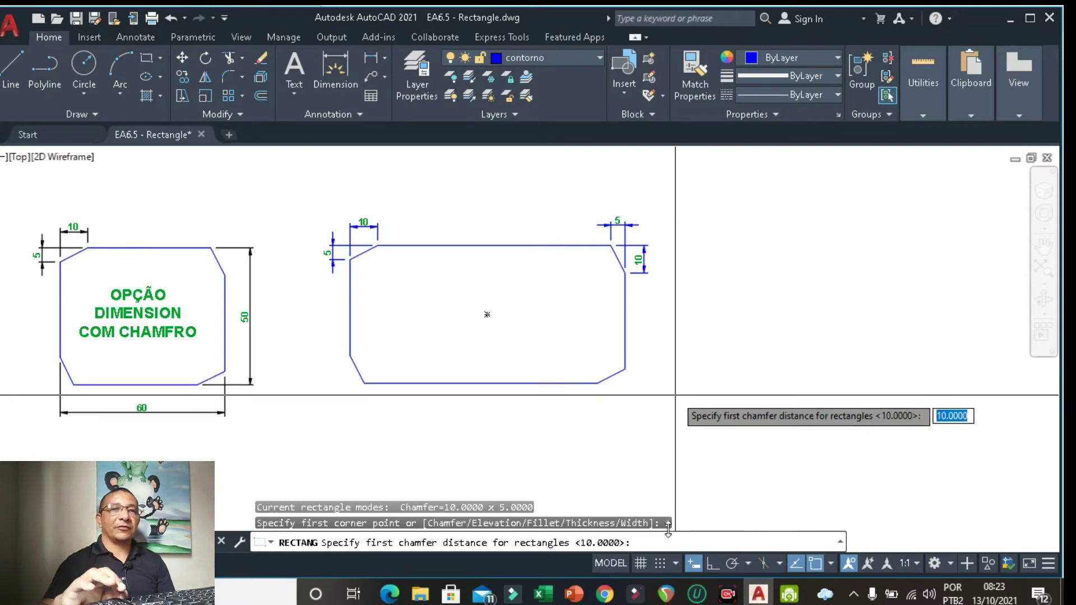
type("0")
key("Return")
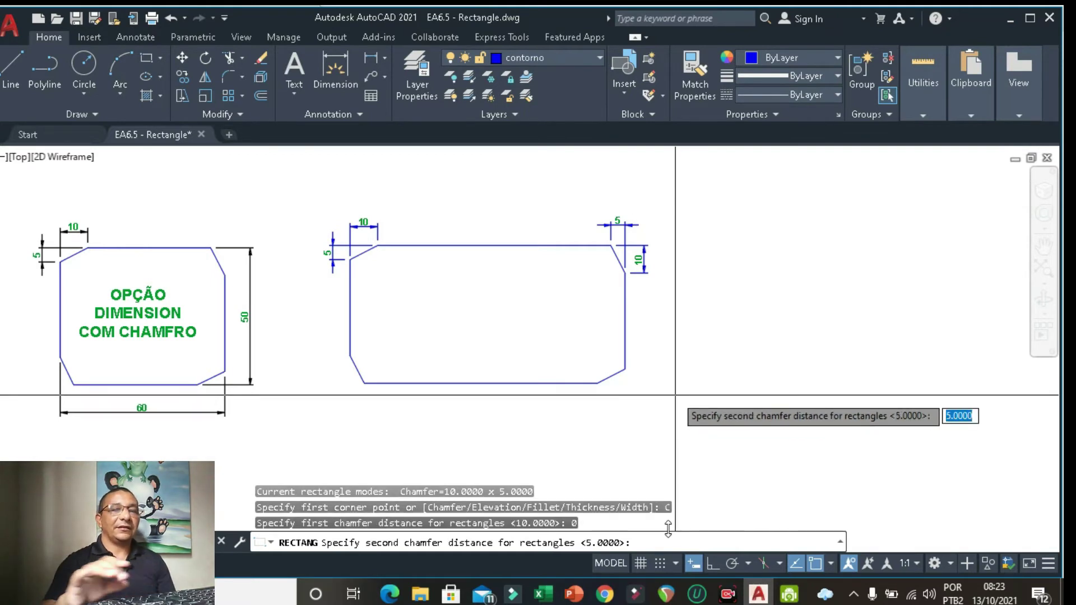
type("0")
key("Return")
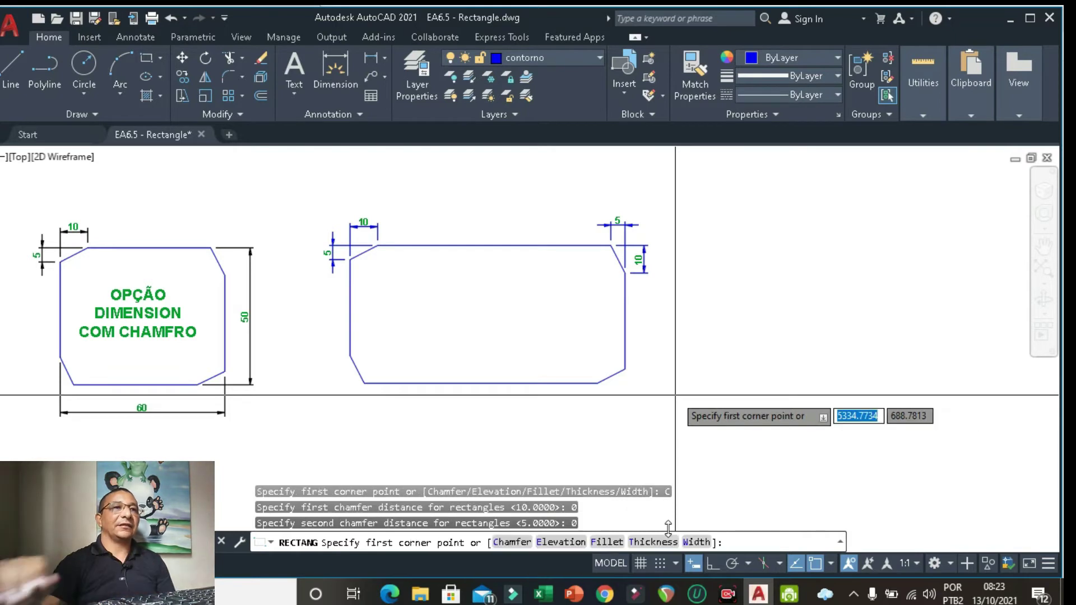
left_click(718, 387)
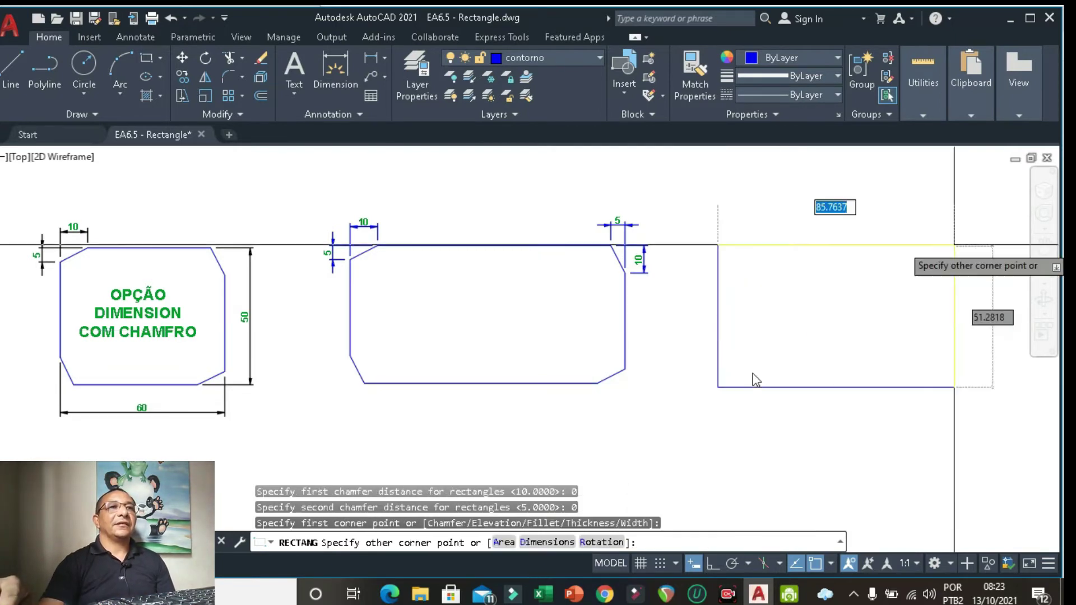
left_click(883, 249)
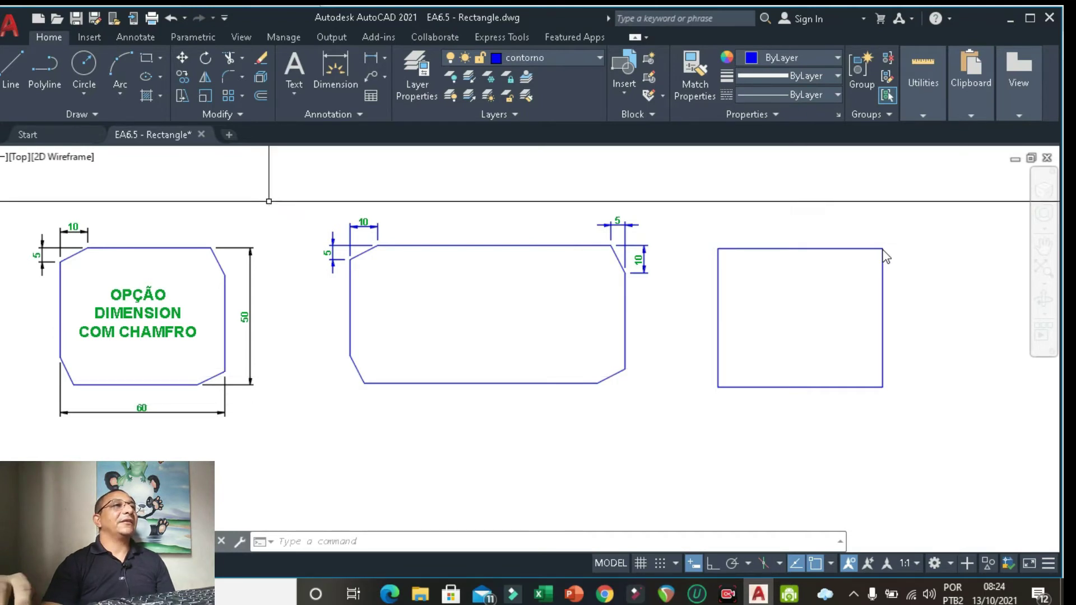
left_click(244, 75)
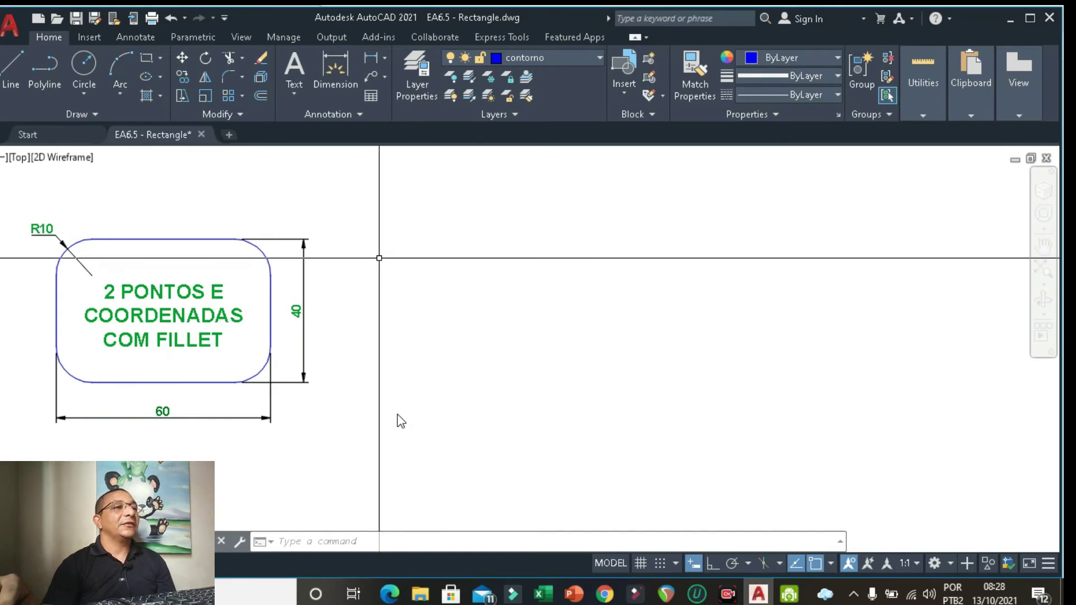
Start RECTANG with a corner fillet radius of 10
left_click(147, 56)
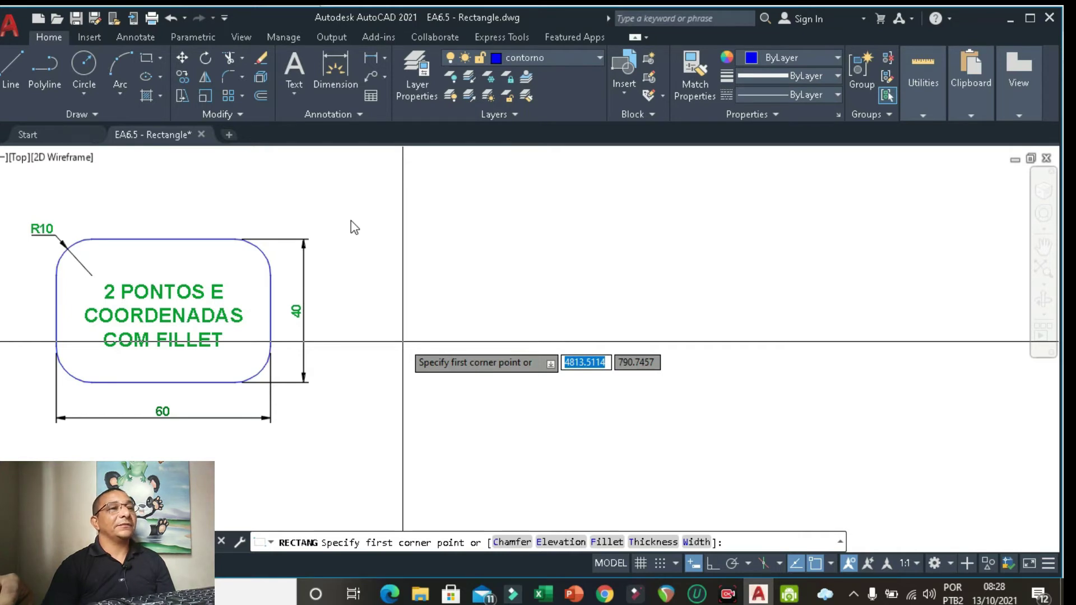
left_click(606, 542)
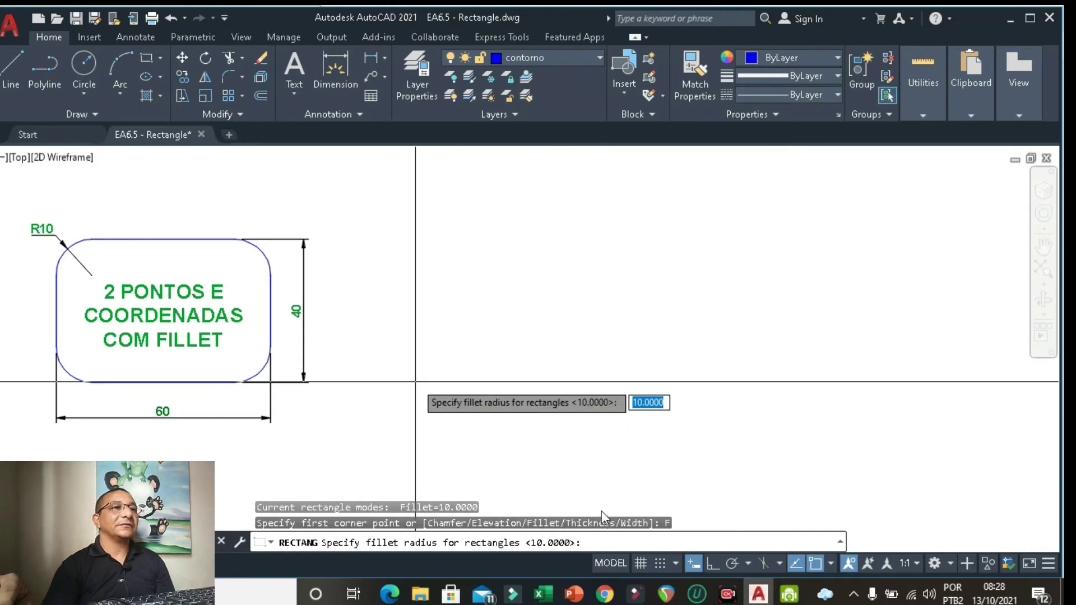
type("1")
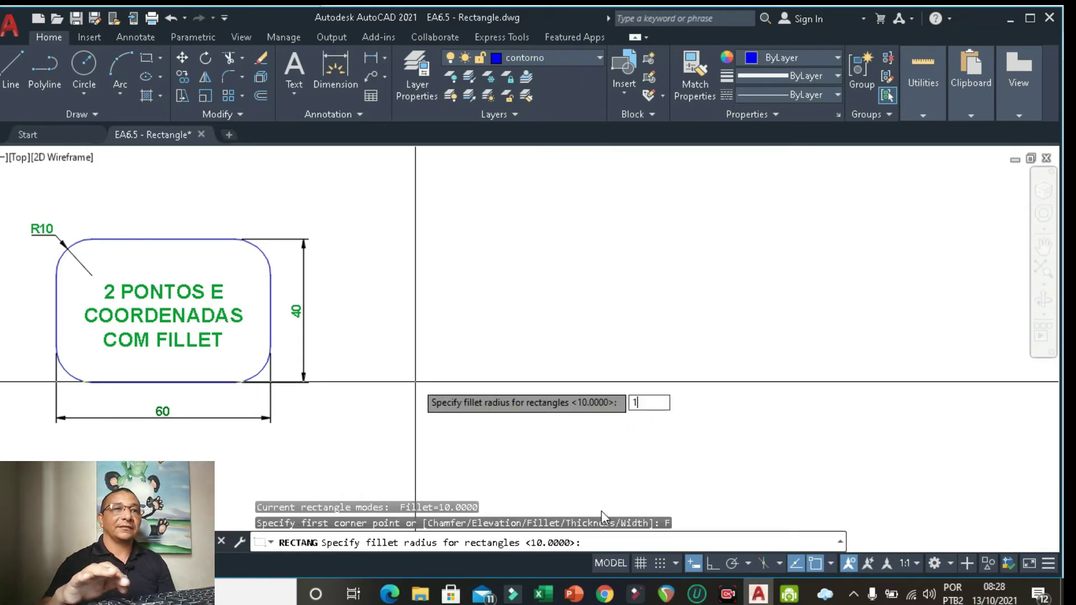
type("0")
key("Return")
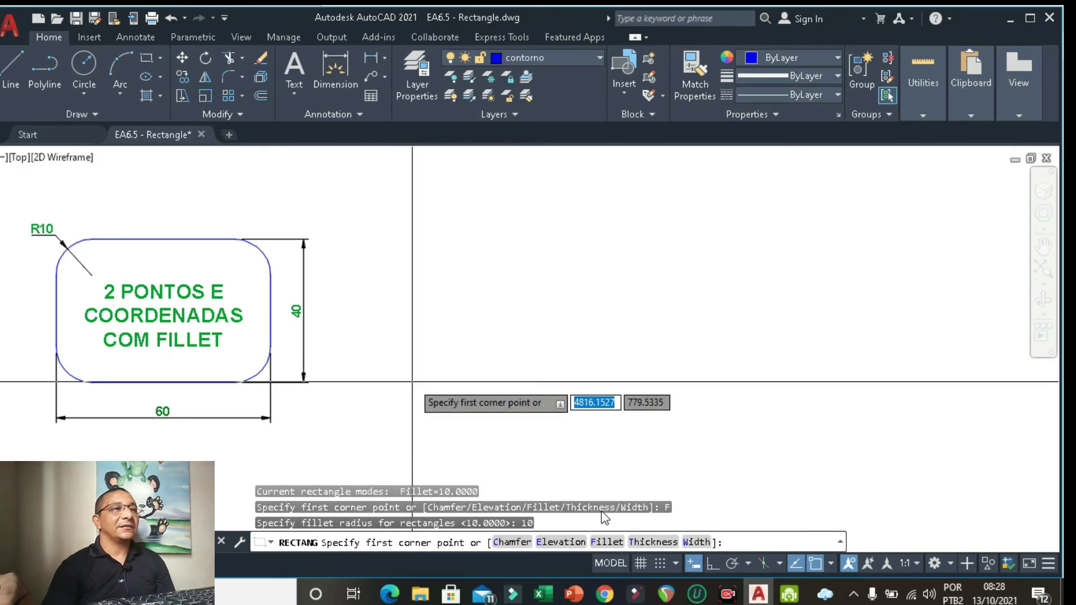
left_click(413, 382)
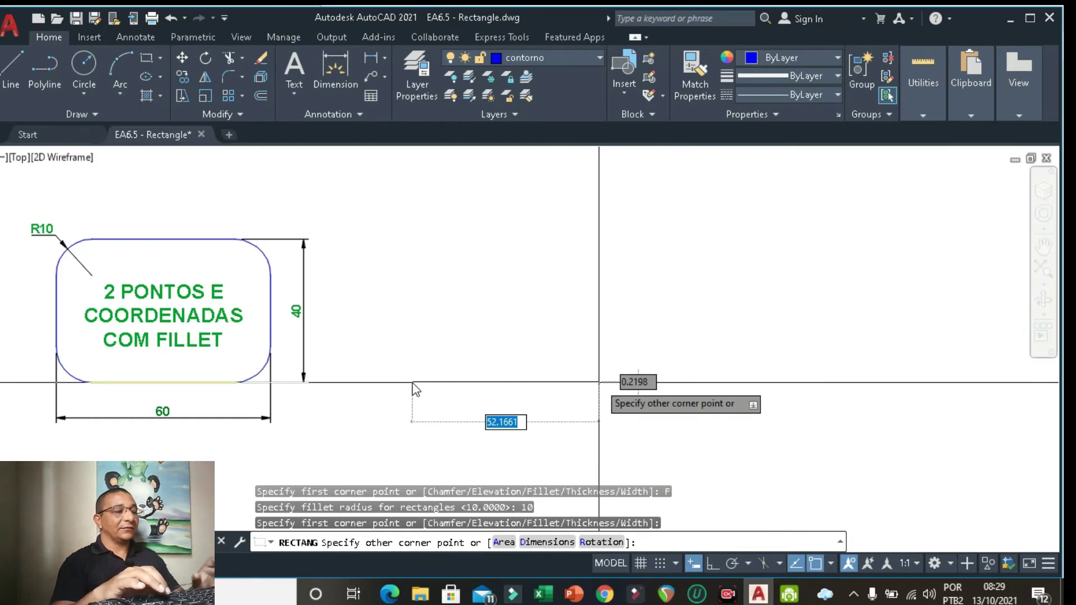
type("@60")
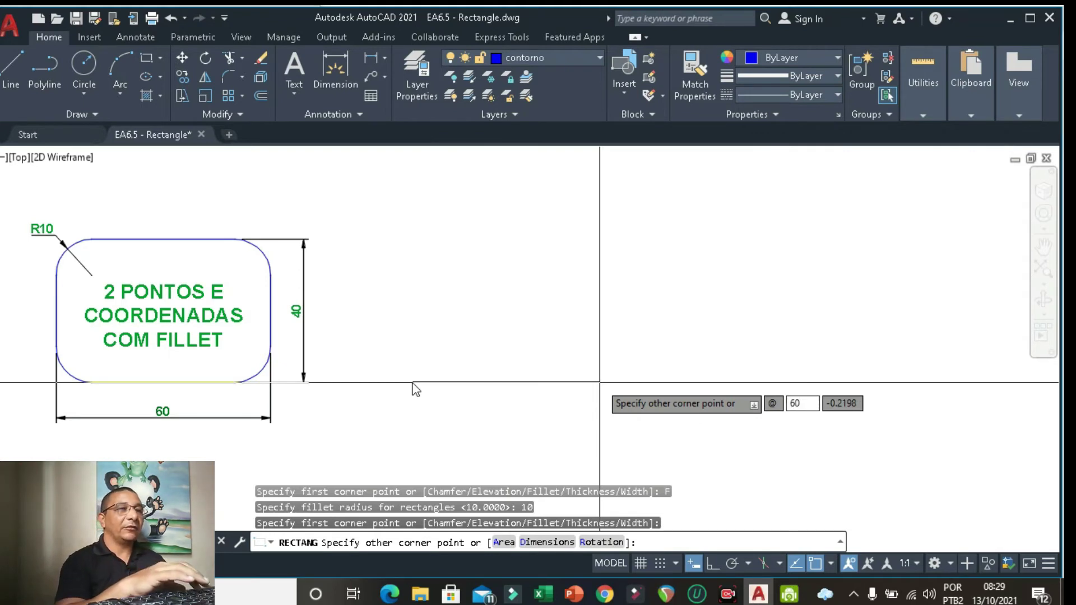
key("Tab")
type("40")
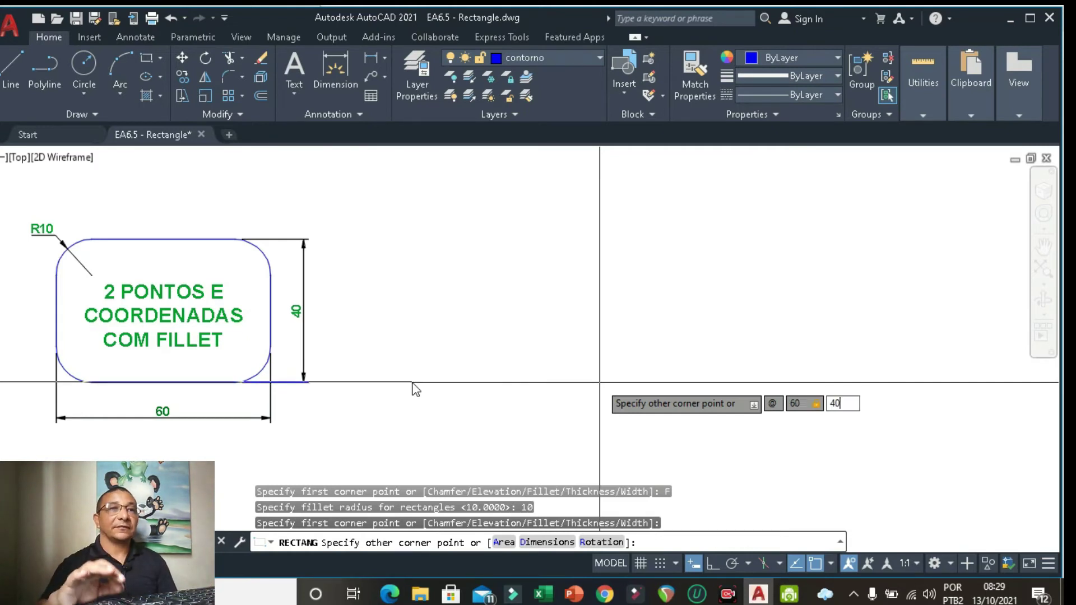
key("Return")
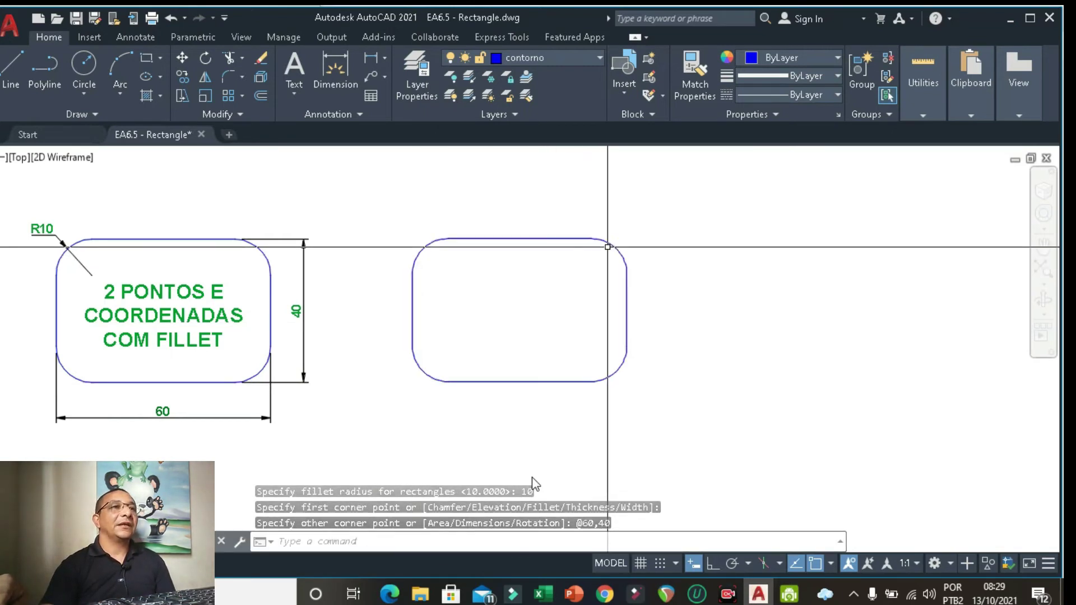
left_click(626, 293)
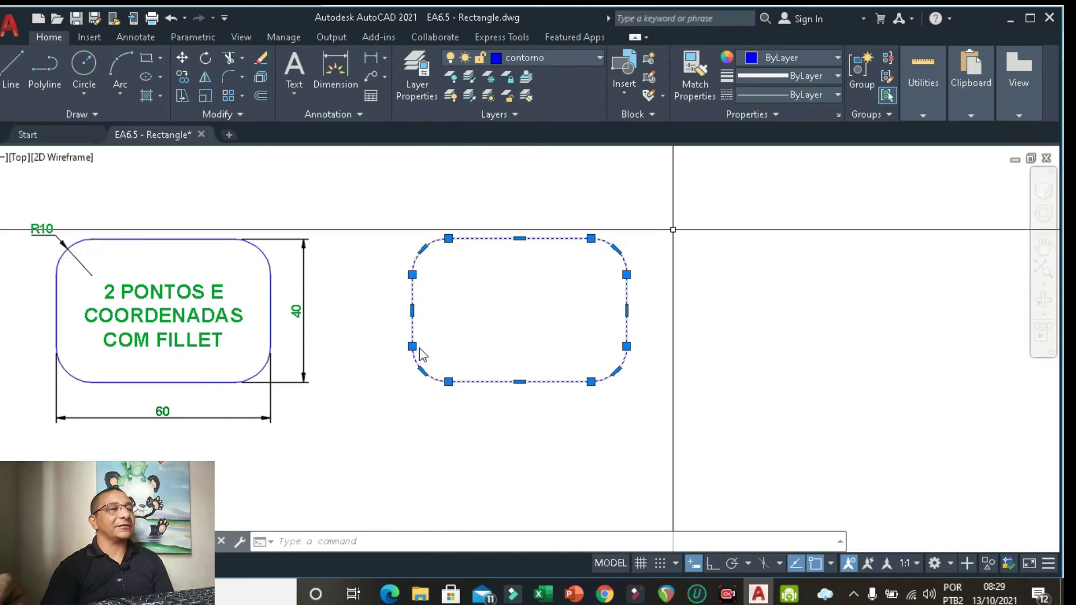
Dismiss the quick-action menus, deselect the rounded rectangle, and launch the Linear dimension tool
right_click(718, 246)
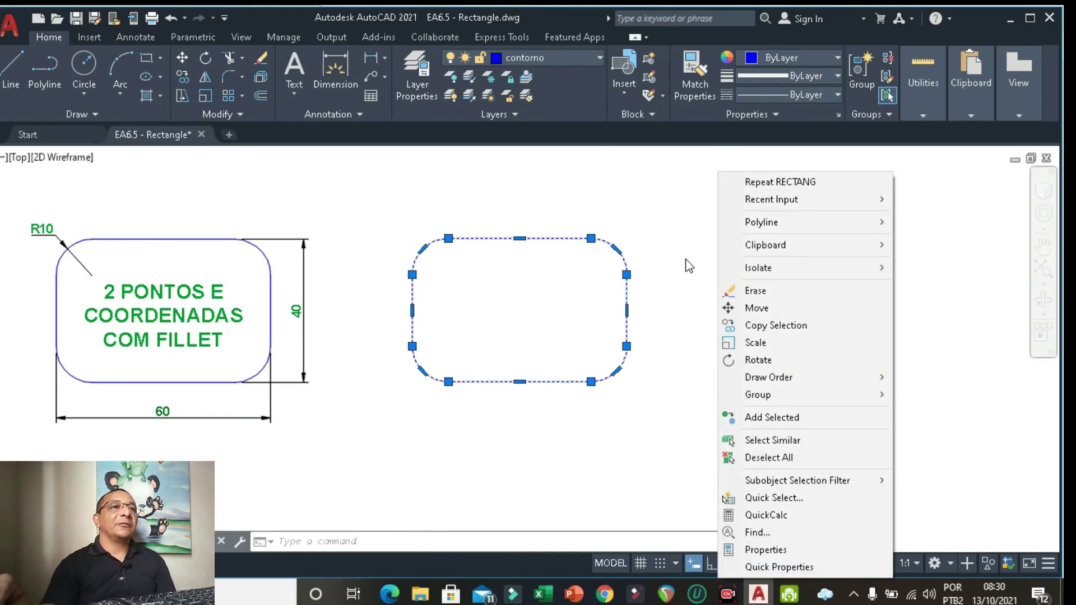
right_click(686, 260)
left_click(671, 255)
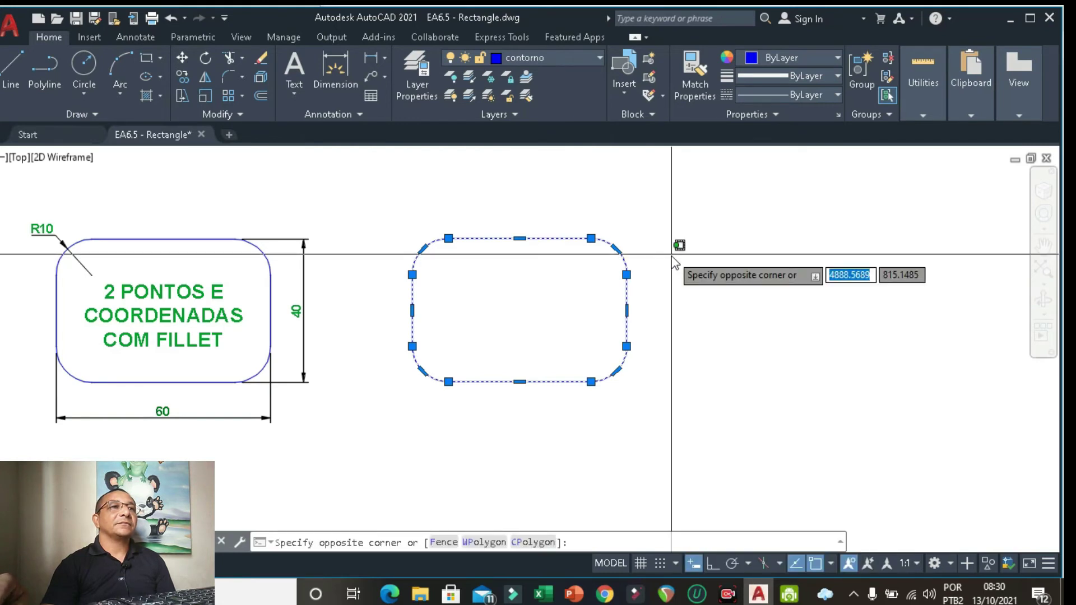
right_click(672, 258)
key("Escape")
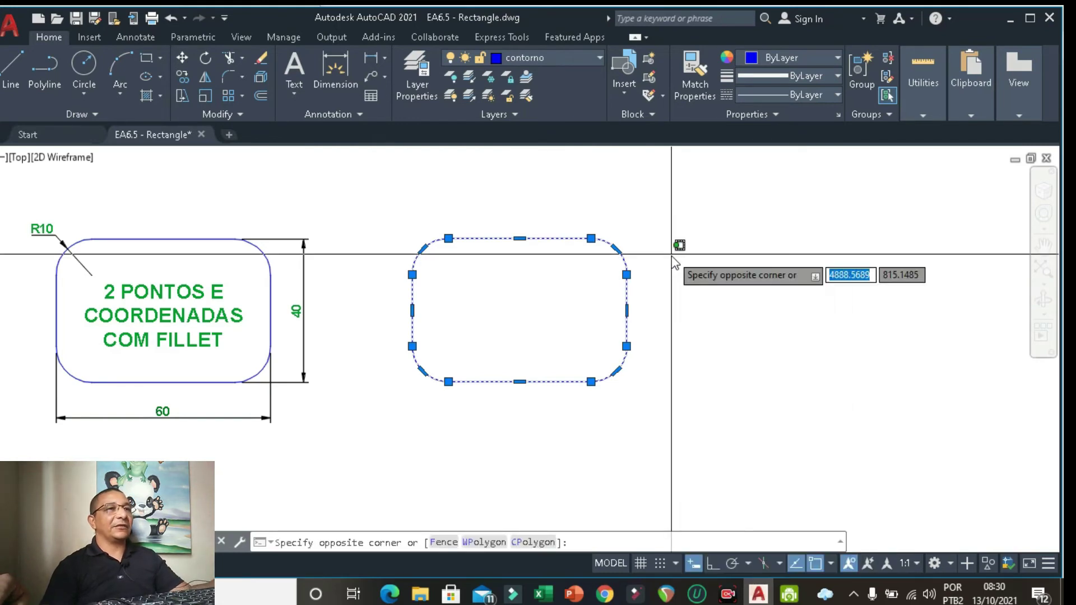
key("Escape")
key("Escape")
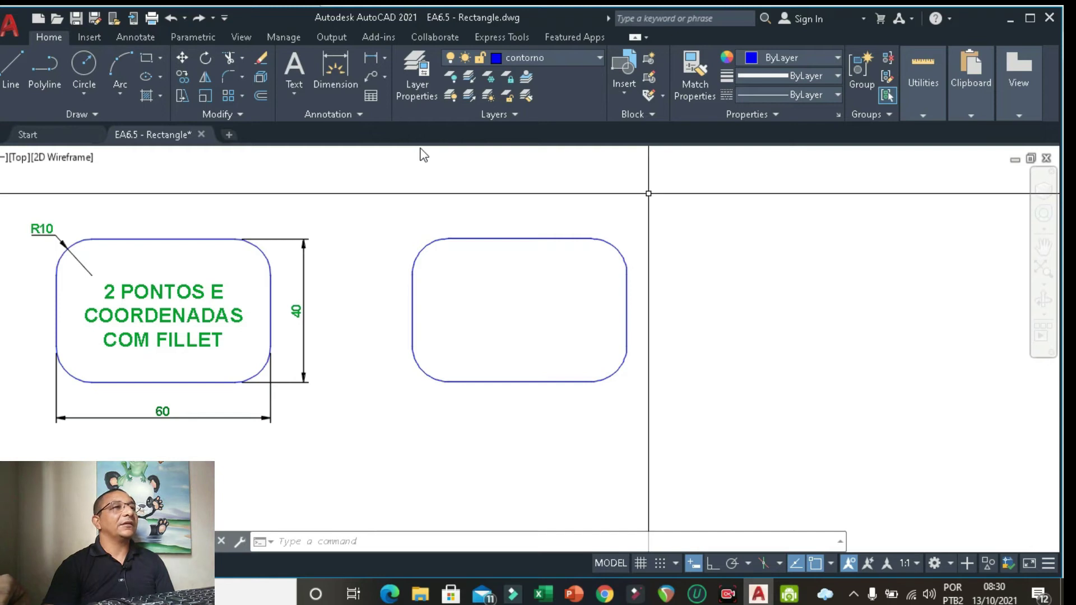
left_click(369, 53)
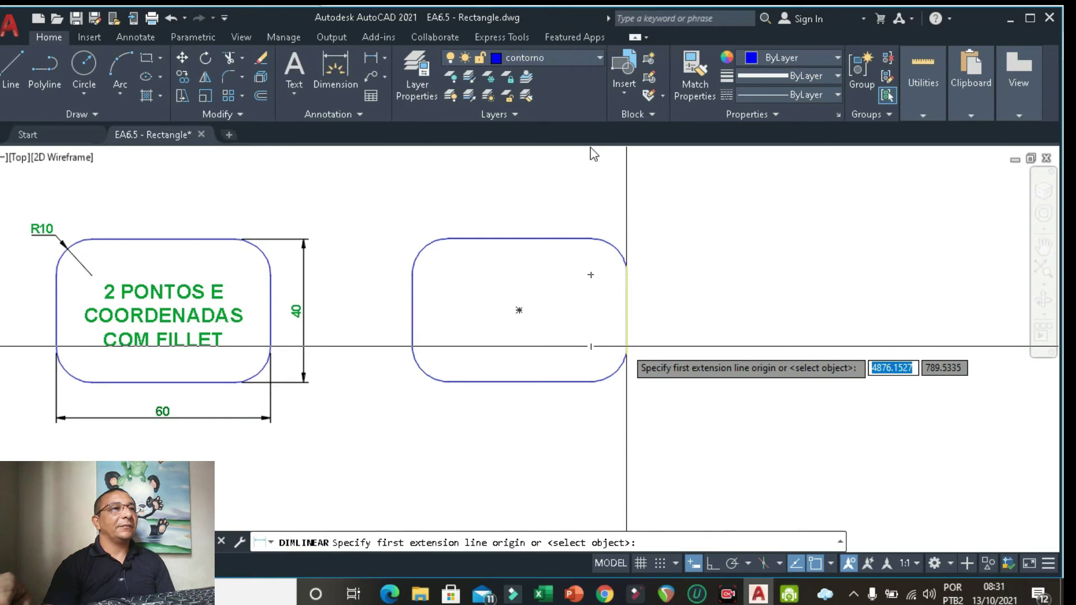
Add the rounded rectangle's 60 width dimension below it and 40 height dimension on its right
left_click(413, 347)
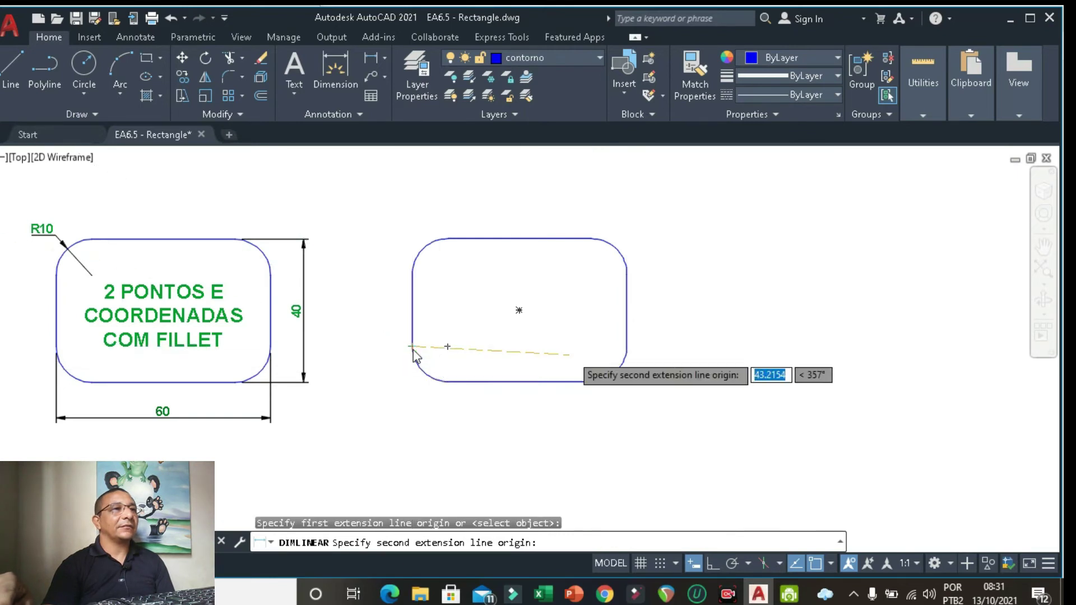
left_click(627, 347)
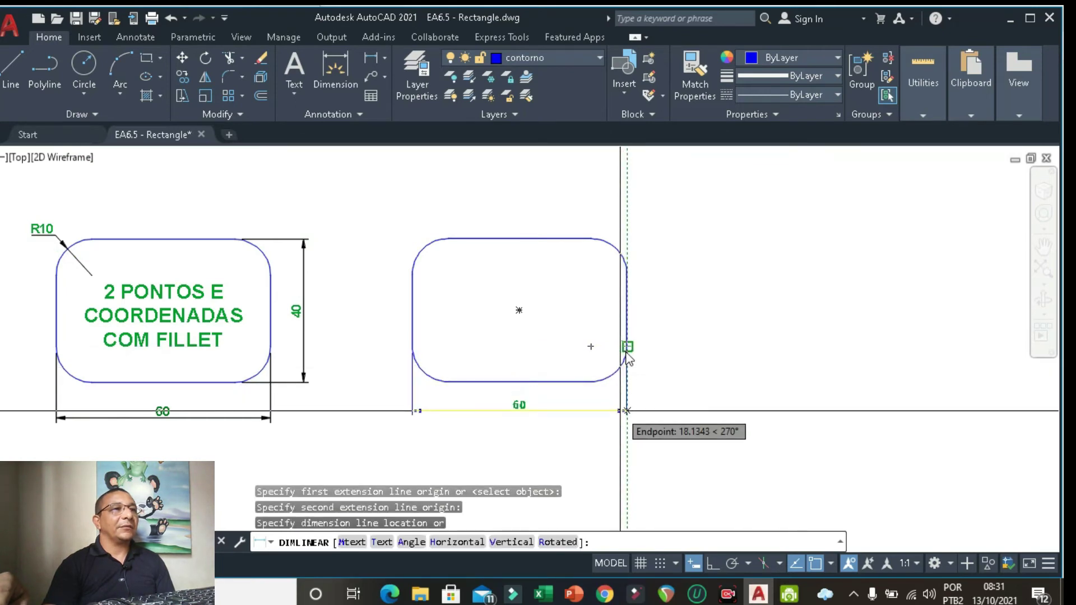
left_click(620, 411)
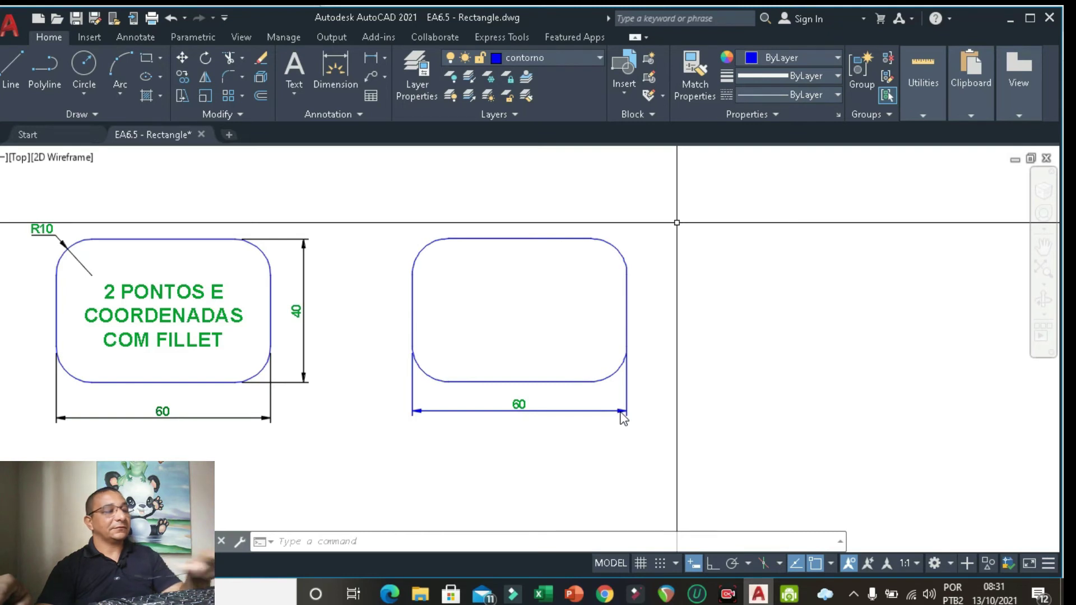
left_click(624, 418)
key("Escape")
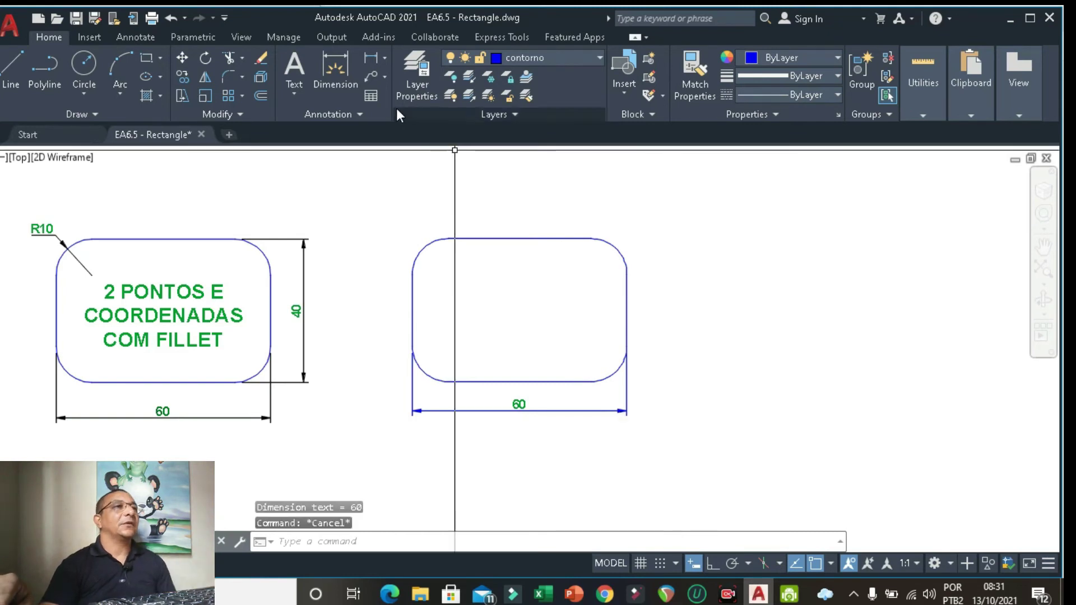
key("Return")
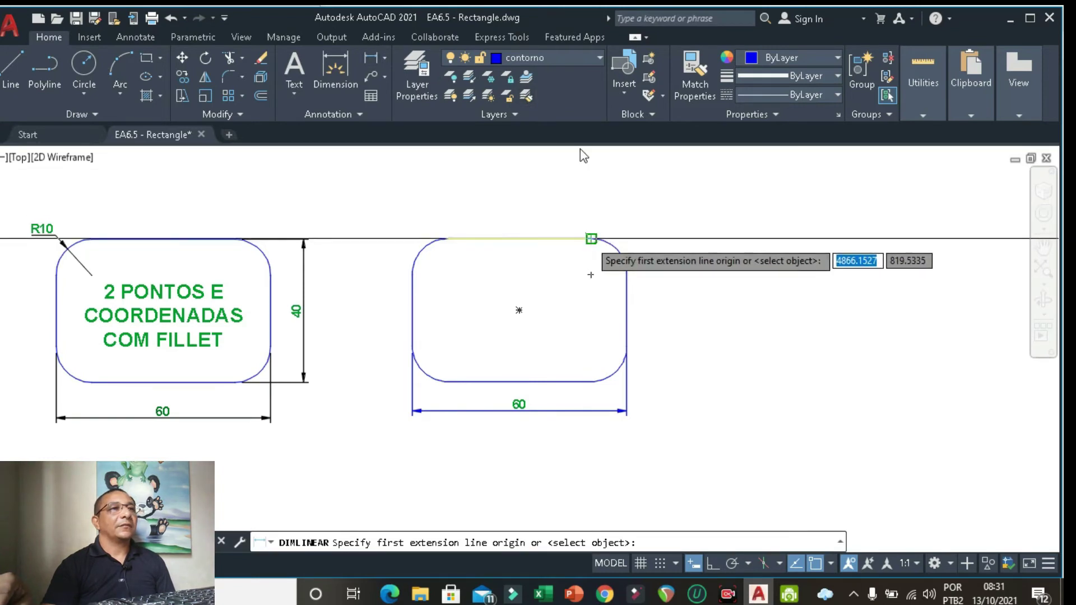
left_click(591, 239)
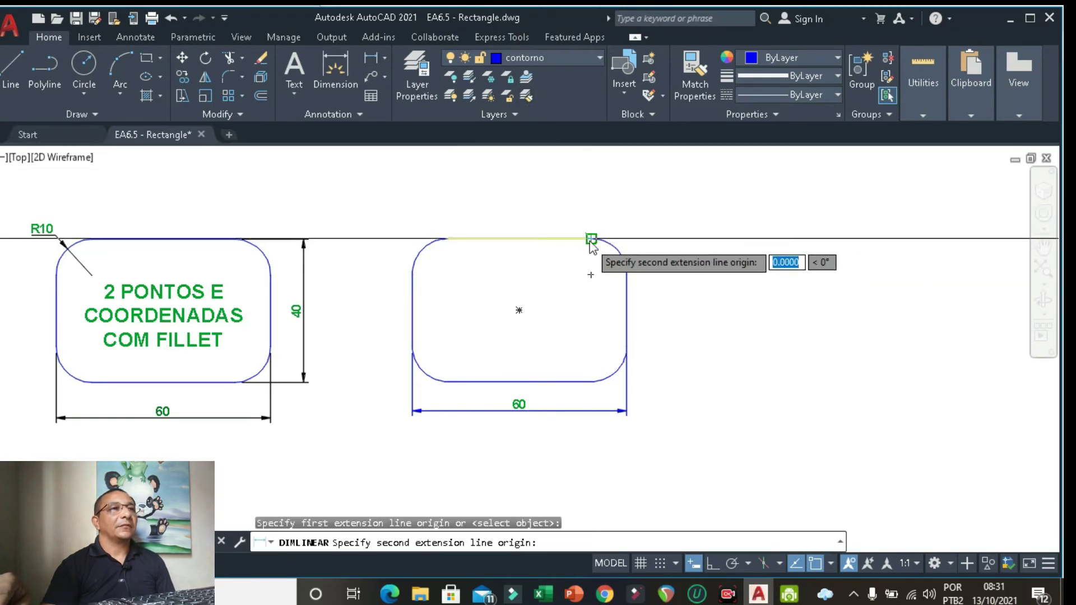
left_click(591, 382)
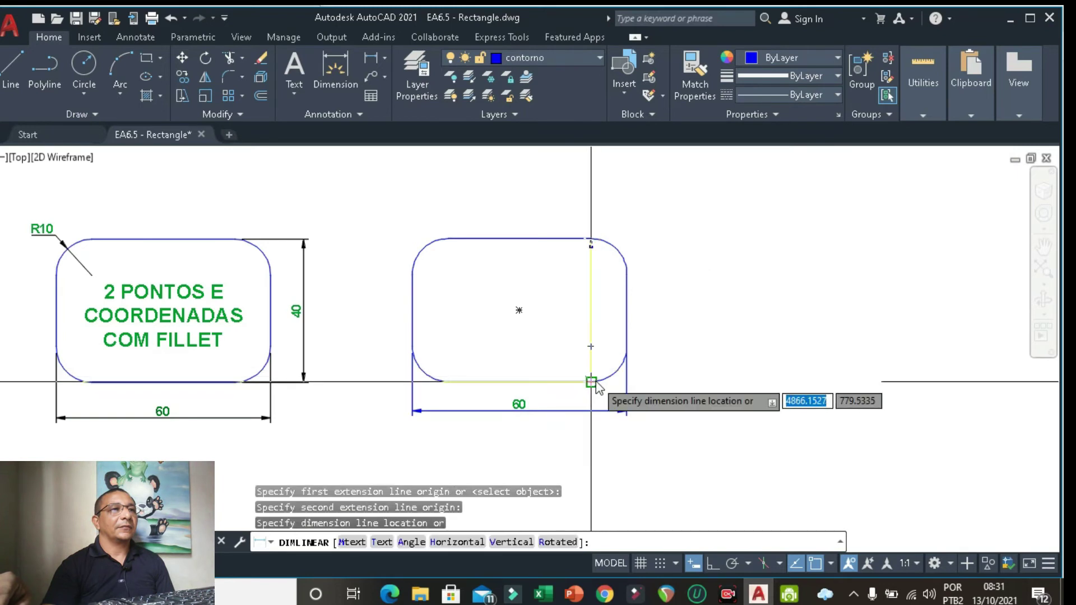
left_click(652, 381)
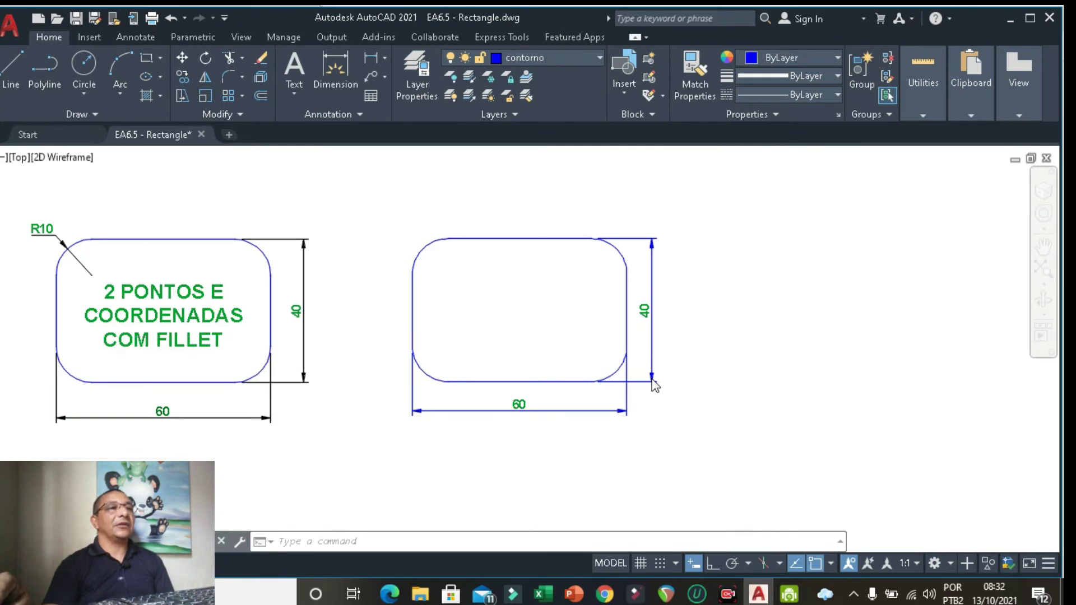
Draw a rounded-corner rectangle beside the existing rectangles
left_click(147, 56)
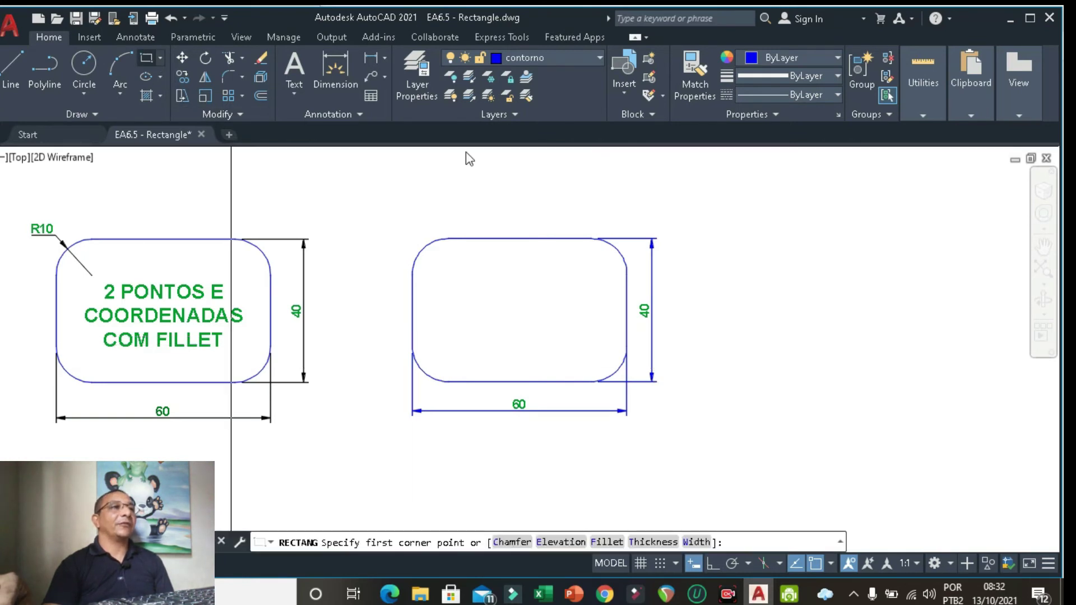
left_click(702, 388)
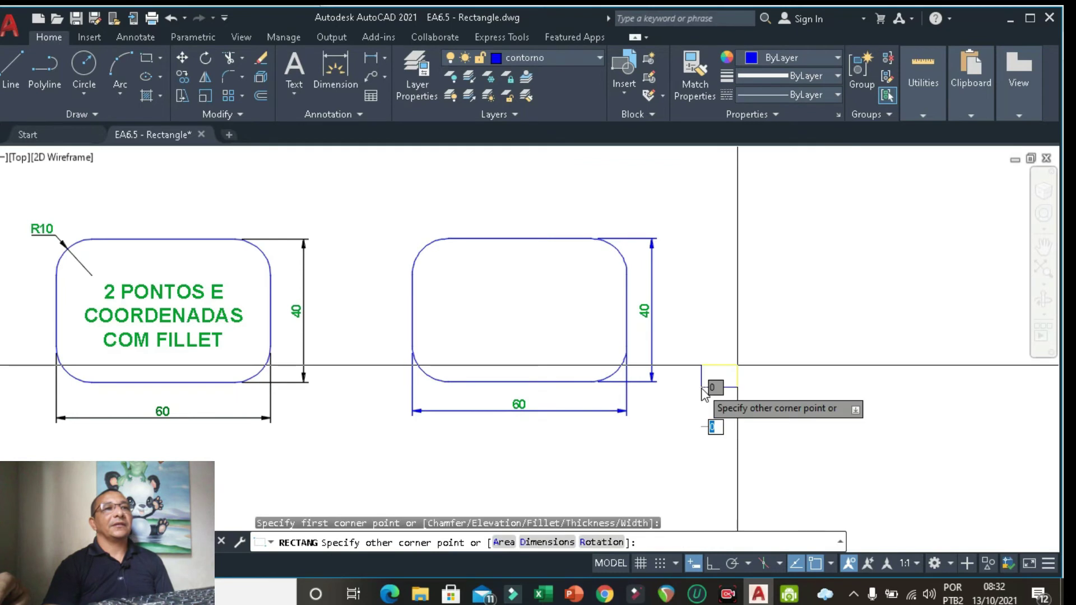
left_click(943, 284)
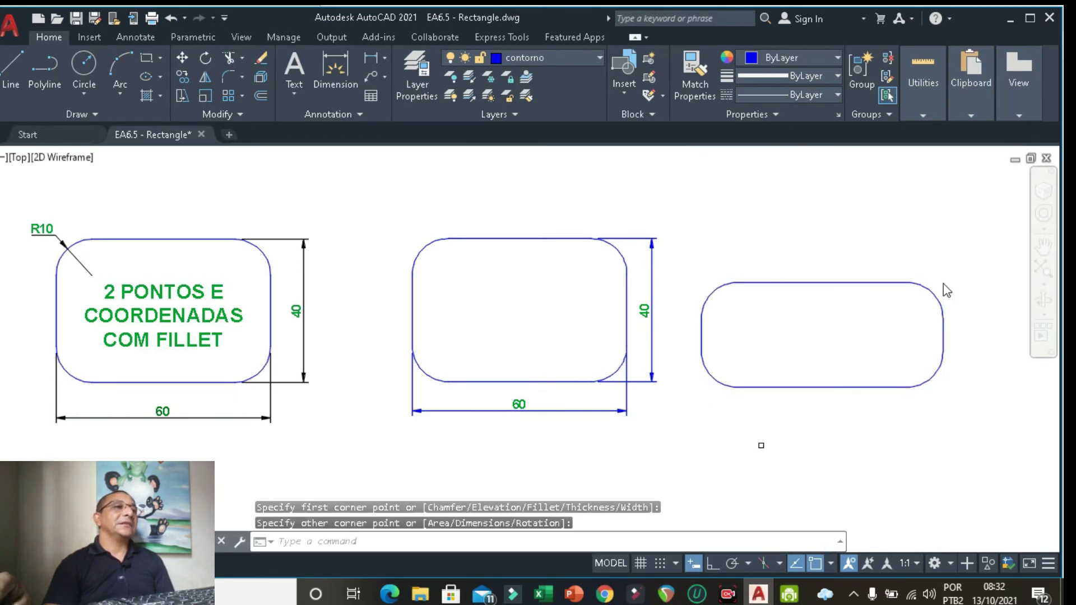
Reset the rectangle chamfer distances to 0 for sharp corners
left_click(148, 58)
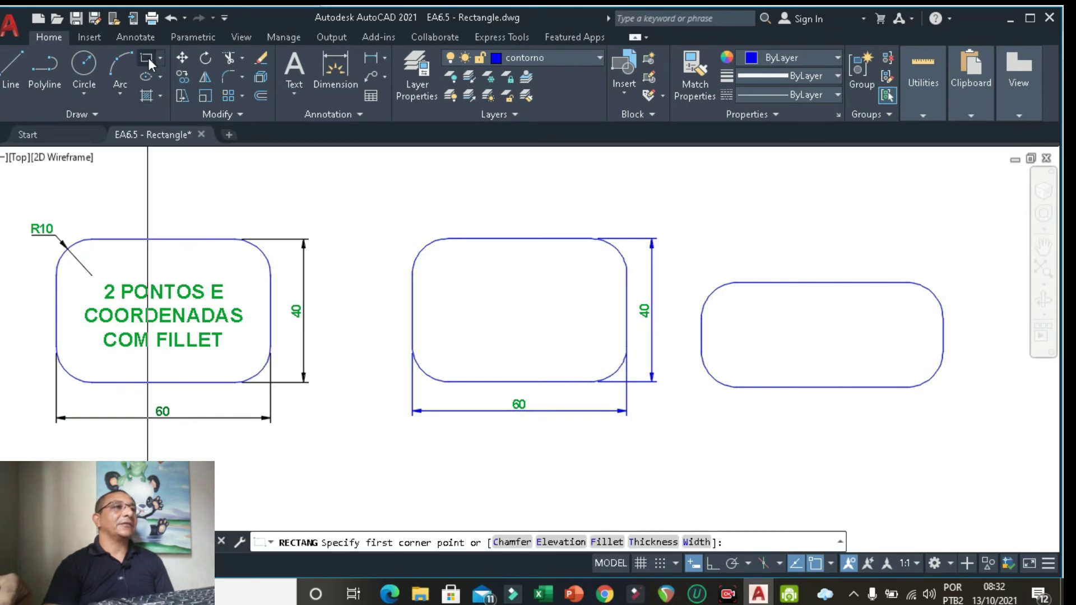
left_click(511, 542)
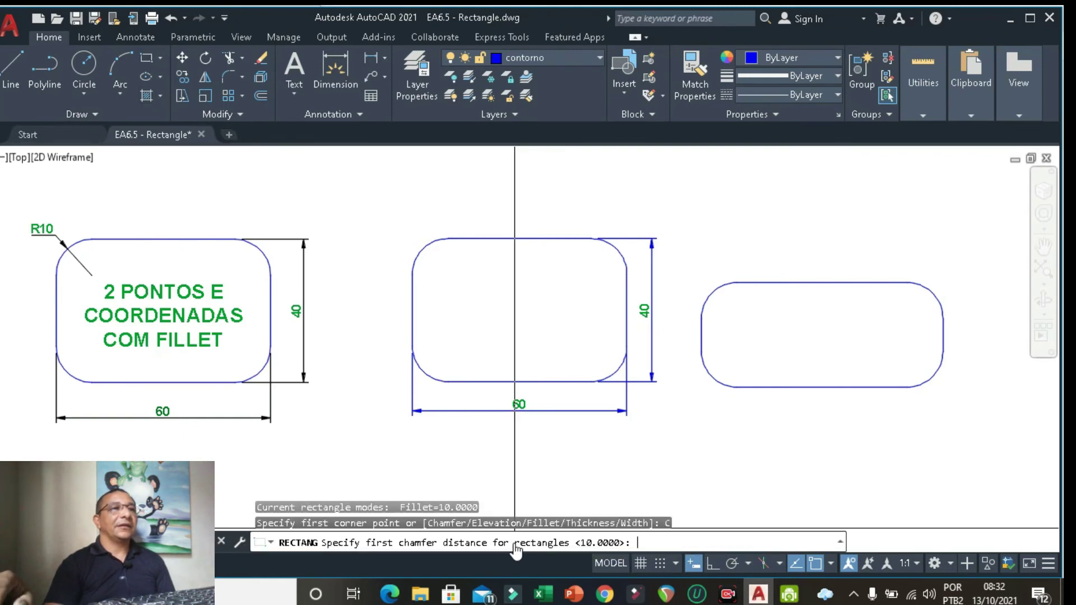
type("0")
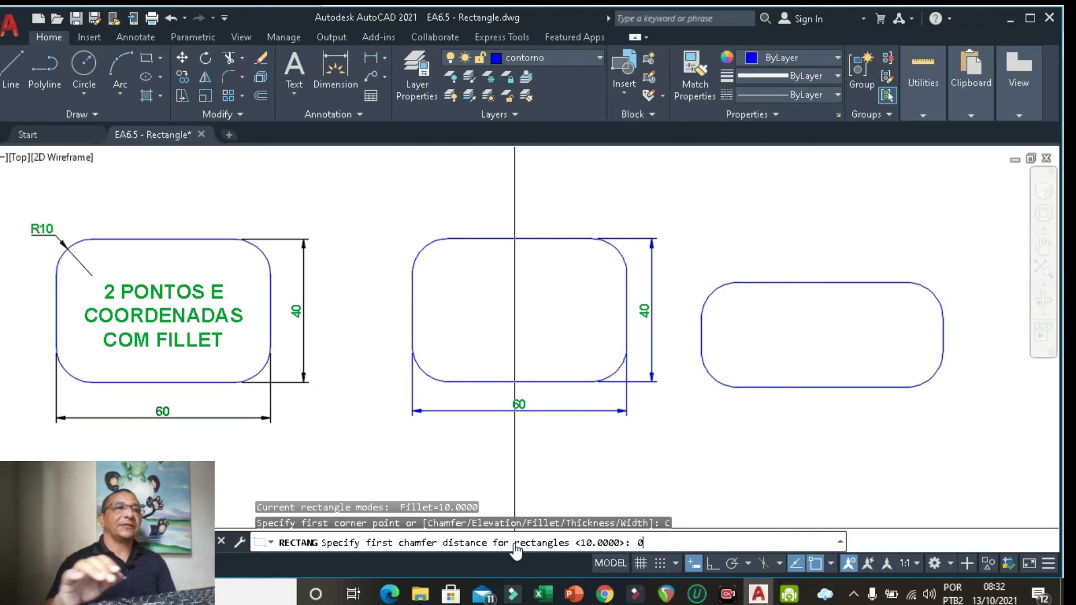
key("Return")
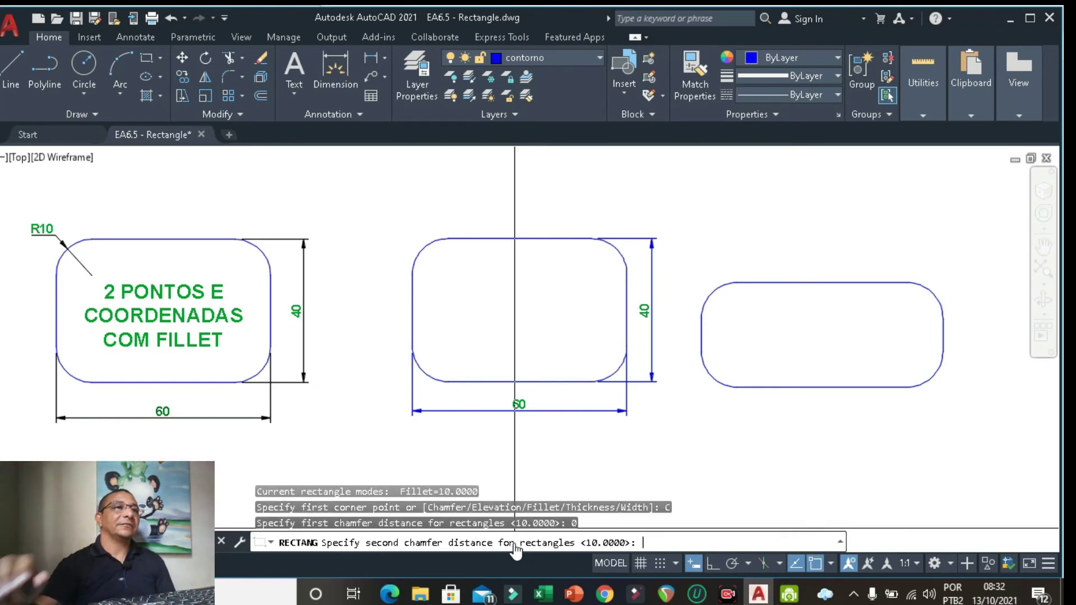
left_click(706, 174)
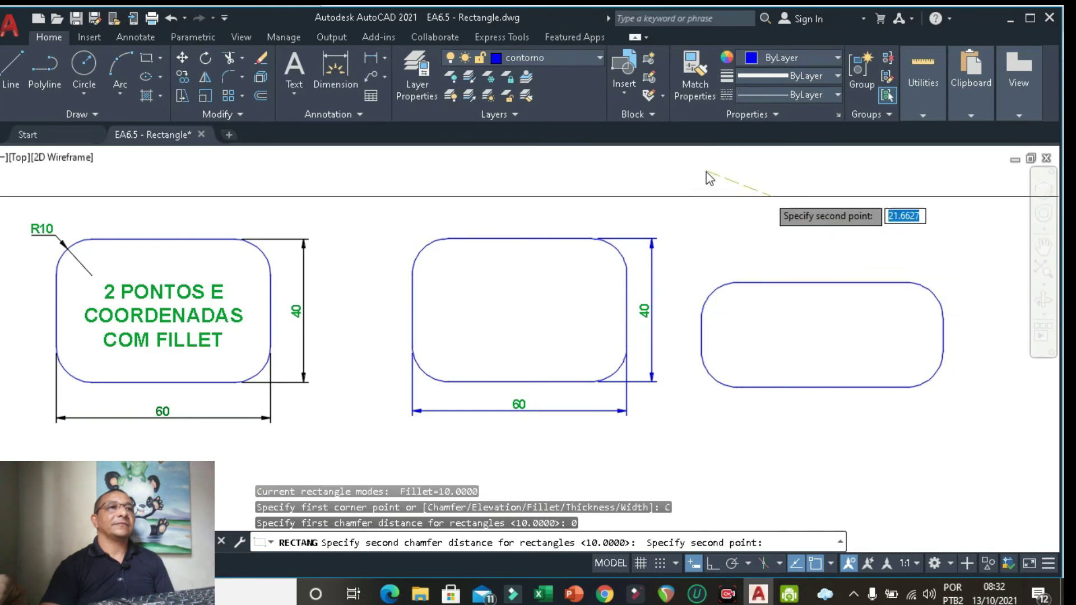
left_click(604, 185)
Draw a small sharp-cornered rectangle above the rounded rectangle
right_click(604, 184)
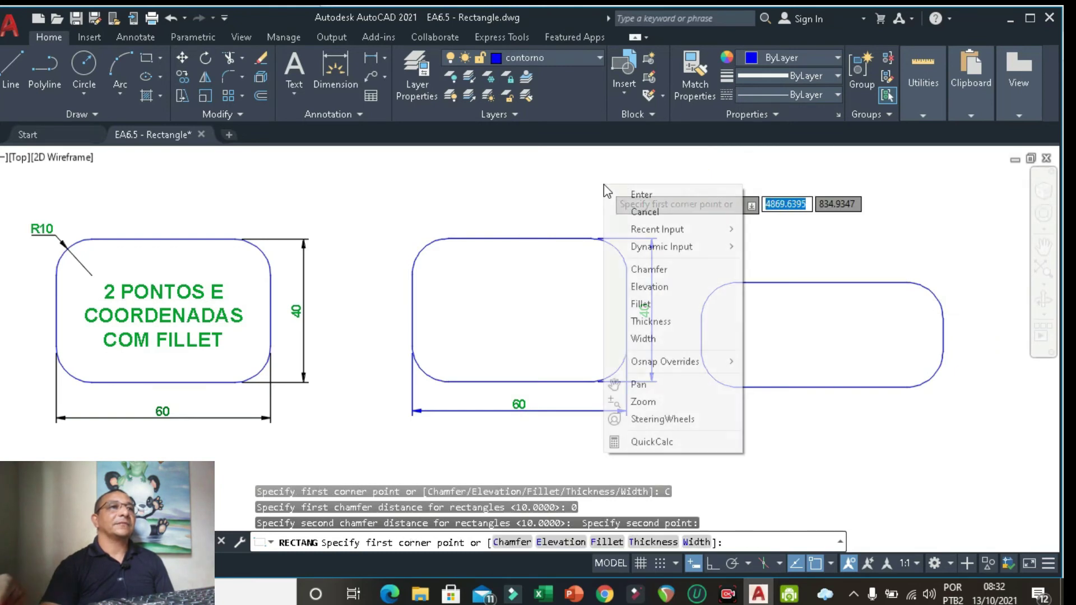
left_click(533, 187)
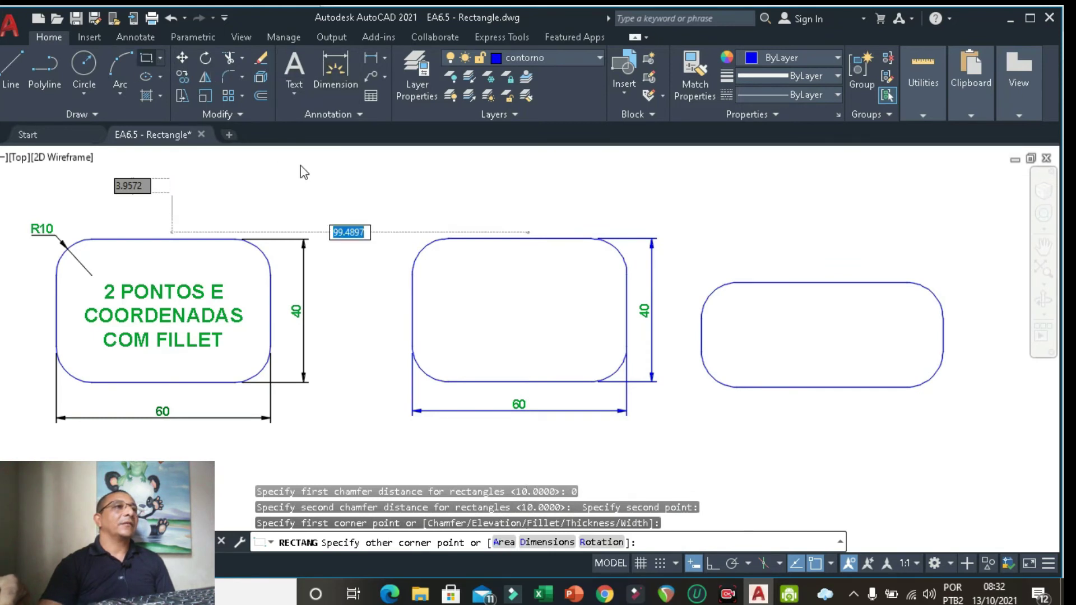
key("Escape")
key("Return")
left_click(729, 236)
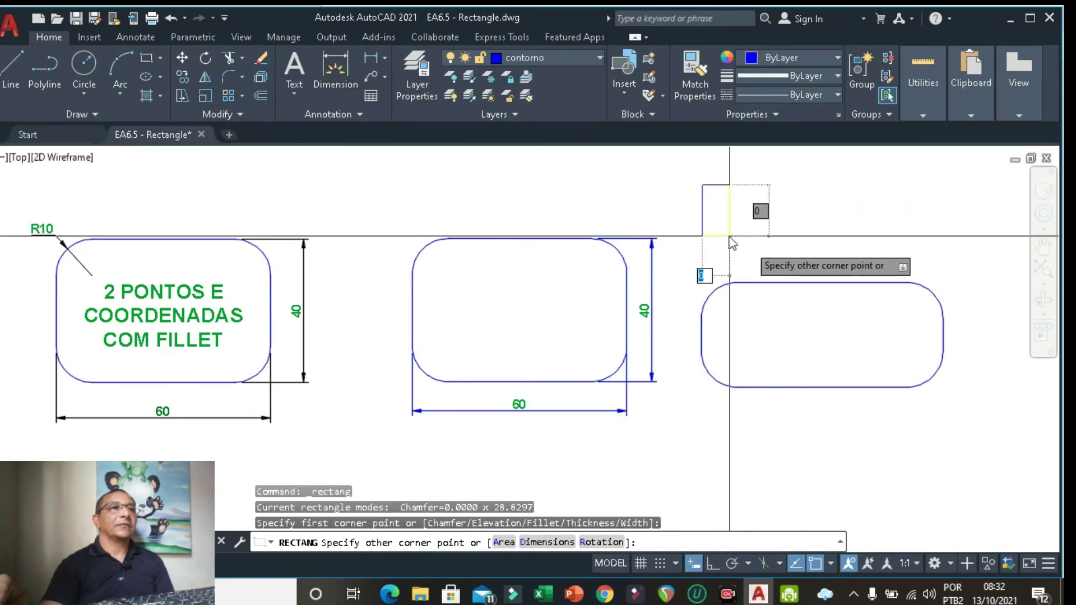
left_click(860, 236)
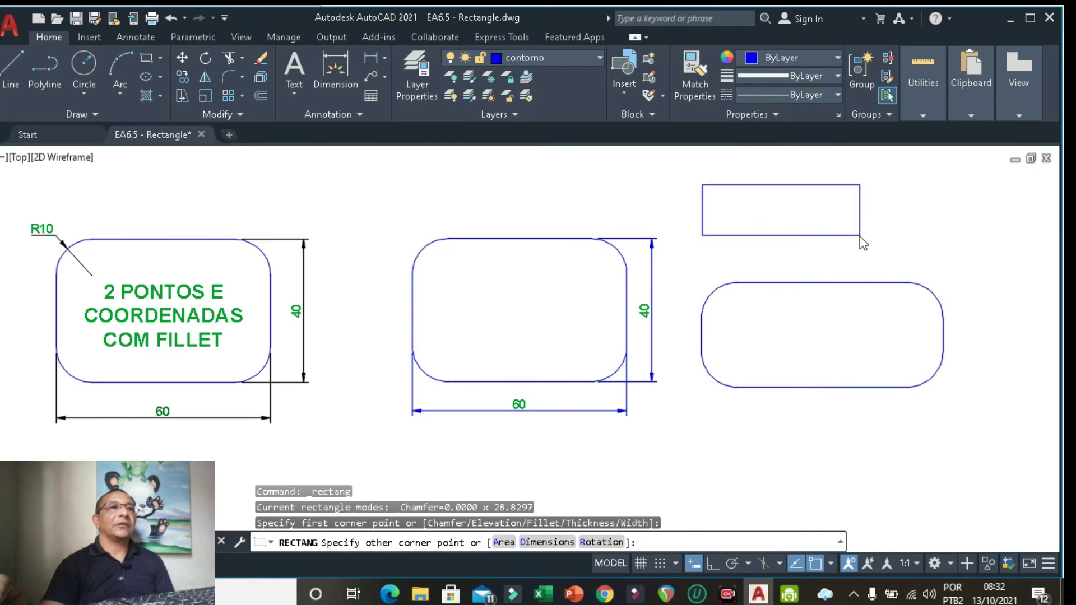
left_click(860, 235)
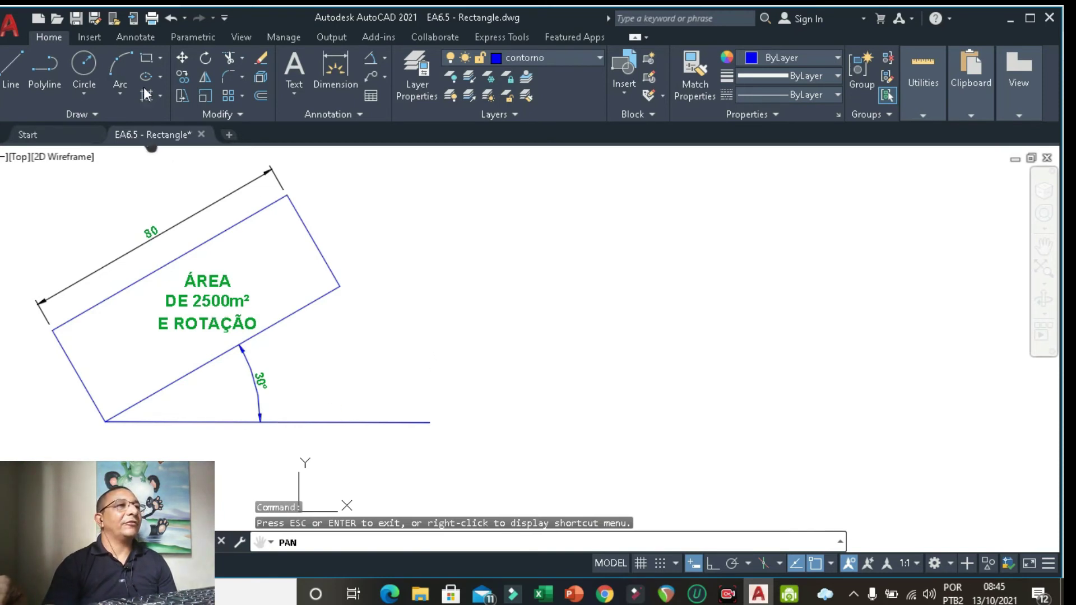
Start a rectangle with its first corner on the base line and rotation set to 30°
left_click(146, 59)
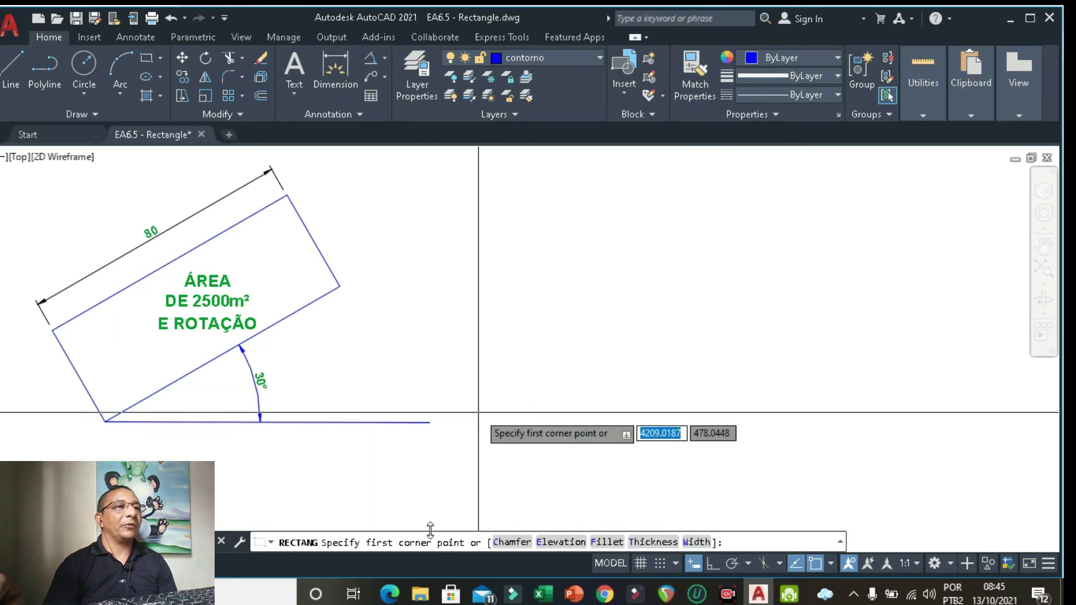
left_click(513, 421)
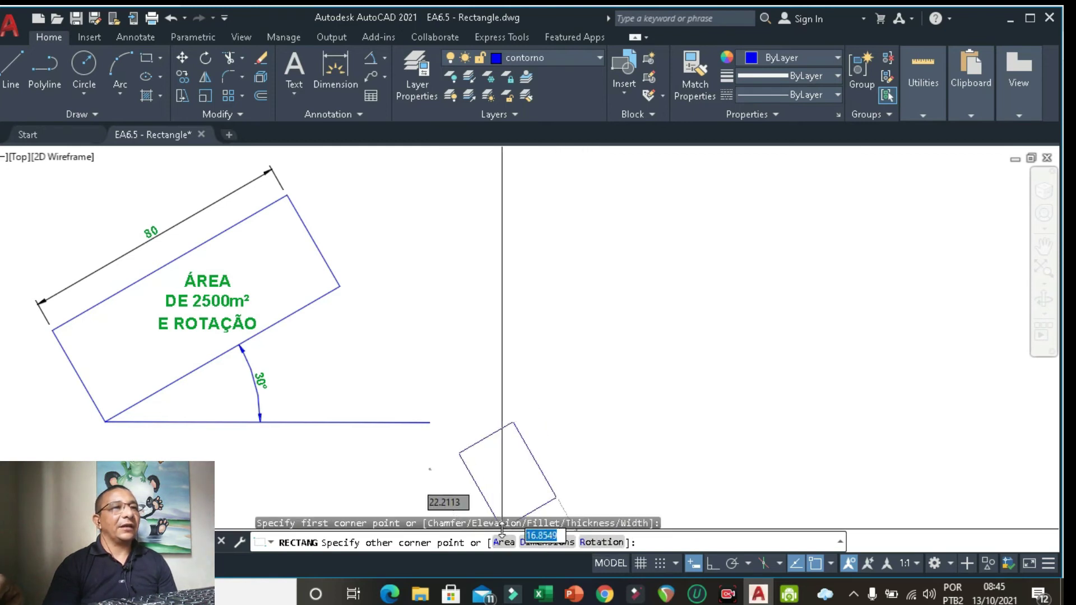
left_click(604, 543)
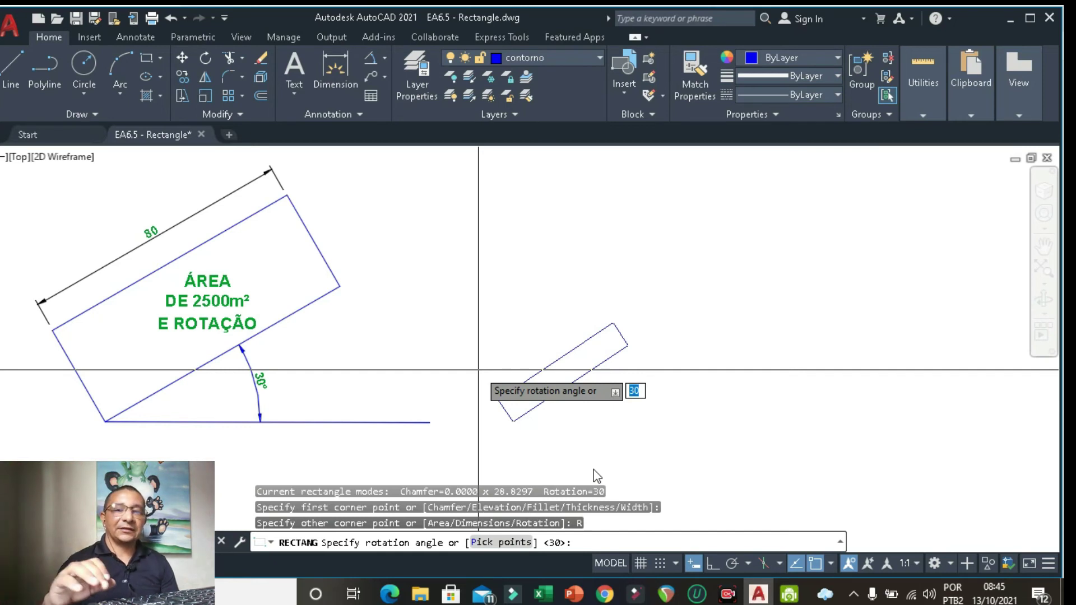
type("30")
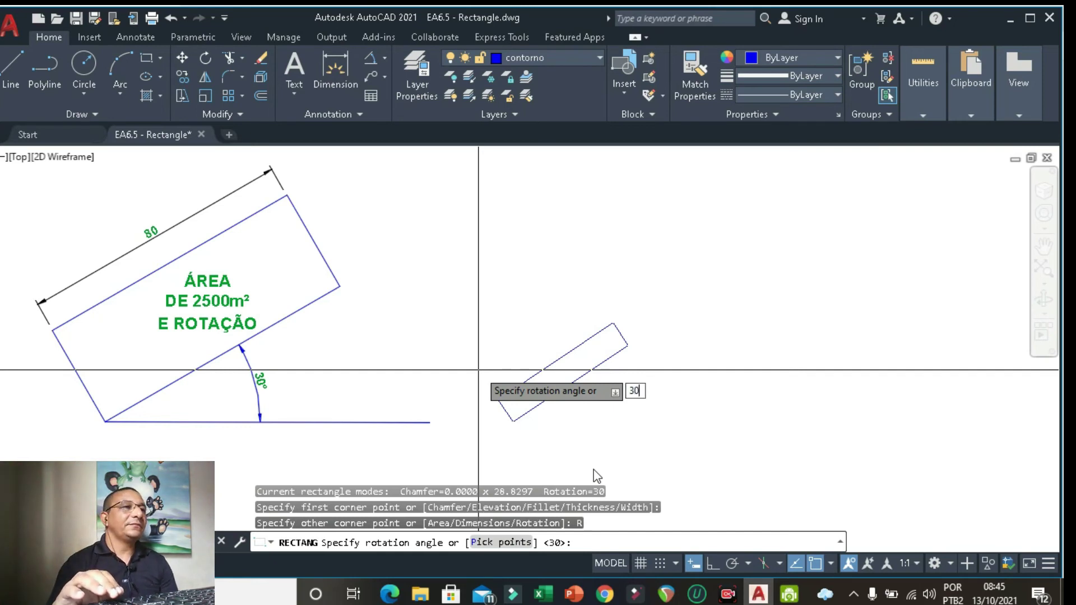
key("Return")
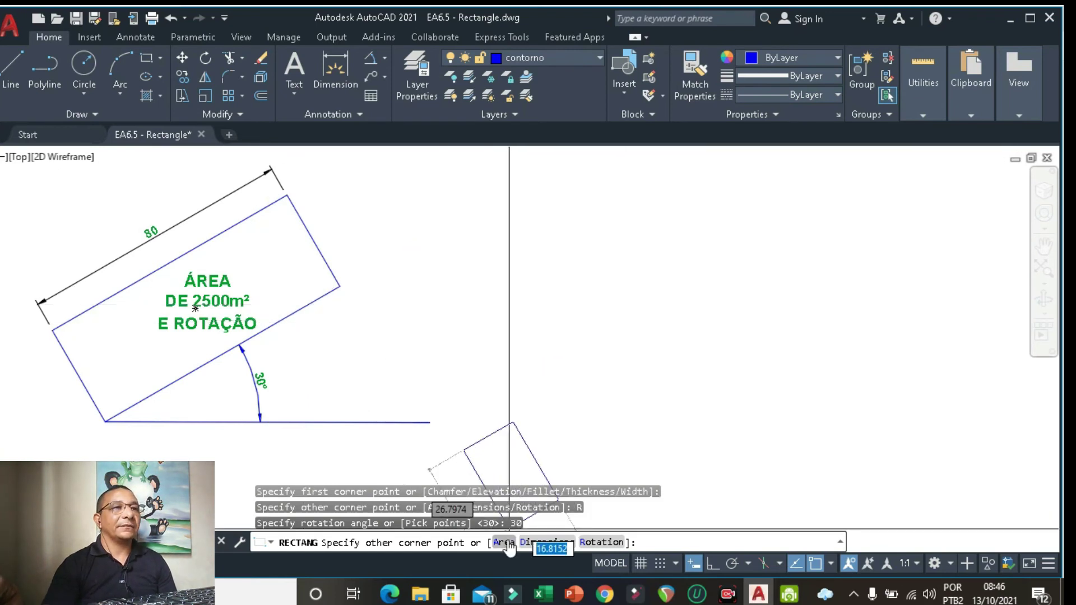
Complete the rotated rectangle with area 2500 and length 80
type("A")
key("Return")
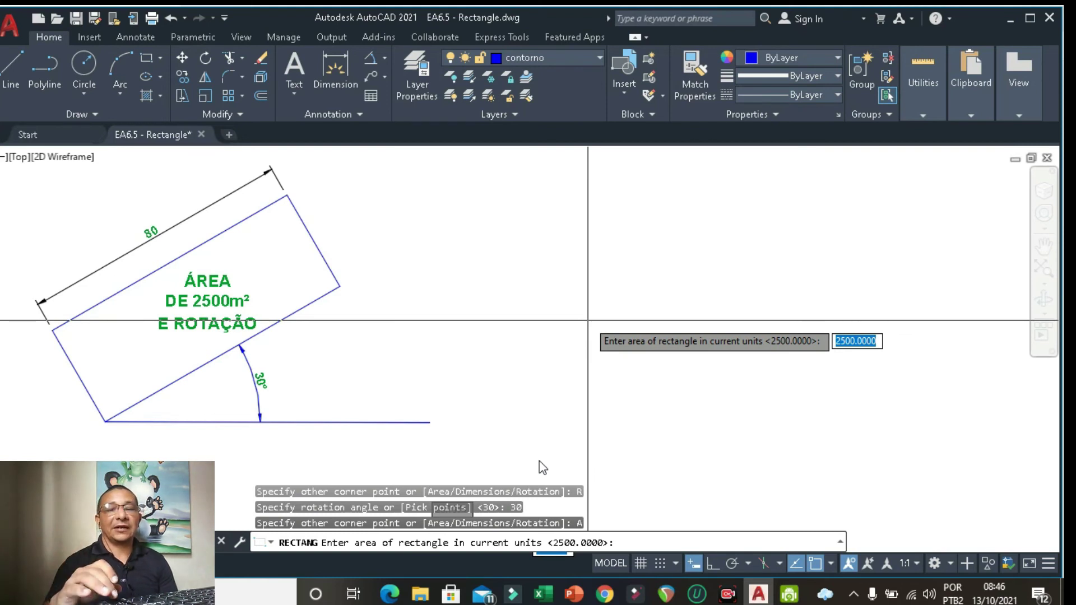
type("2500")
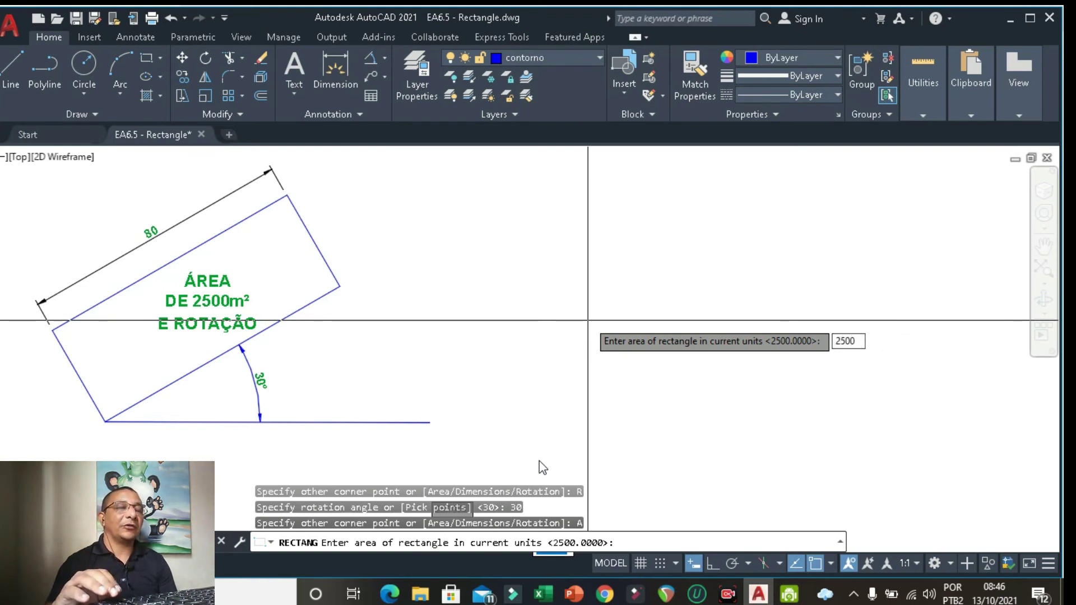
key("Return")
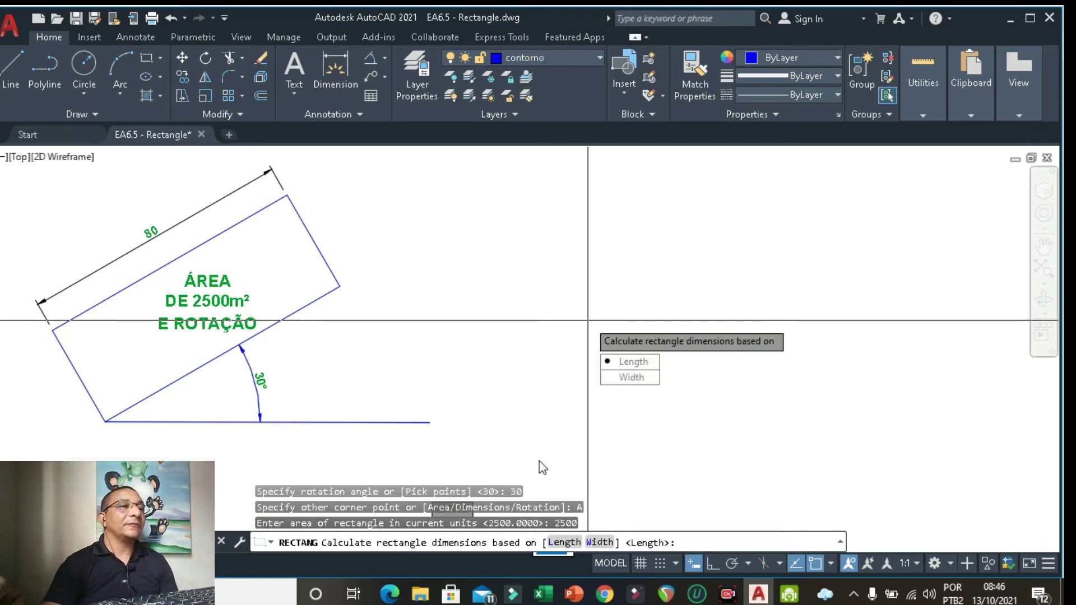
left_click(622, 360)
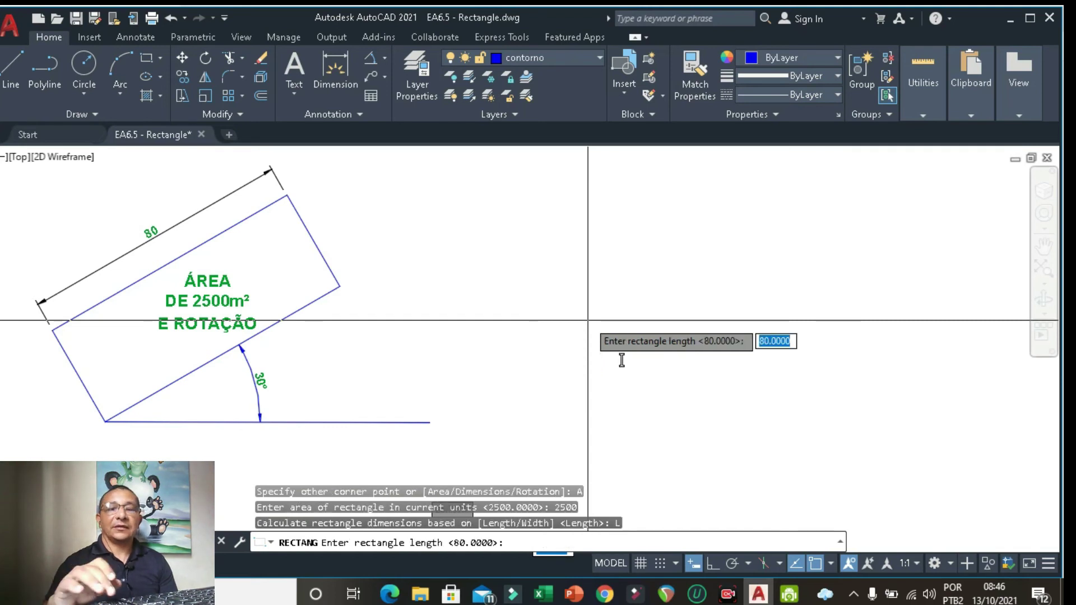
type("80")
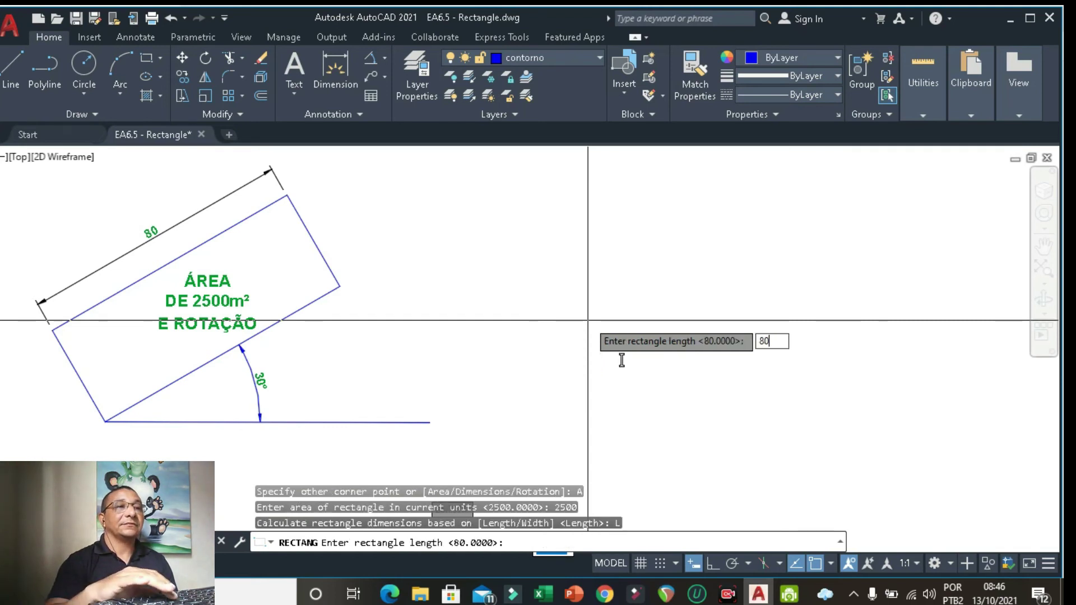
key("Return")
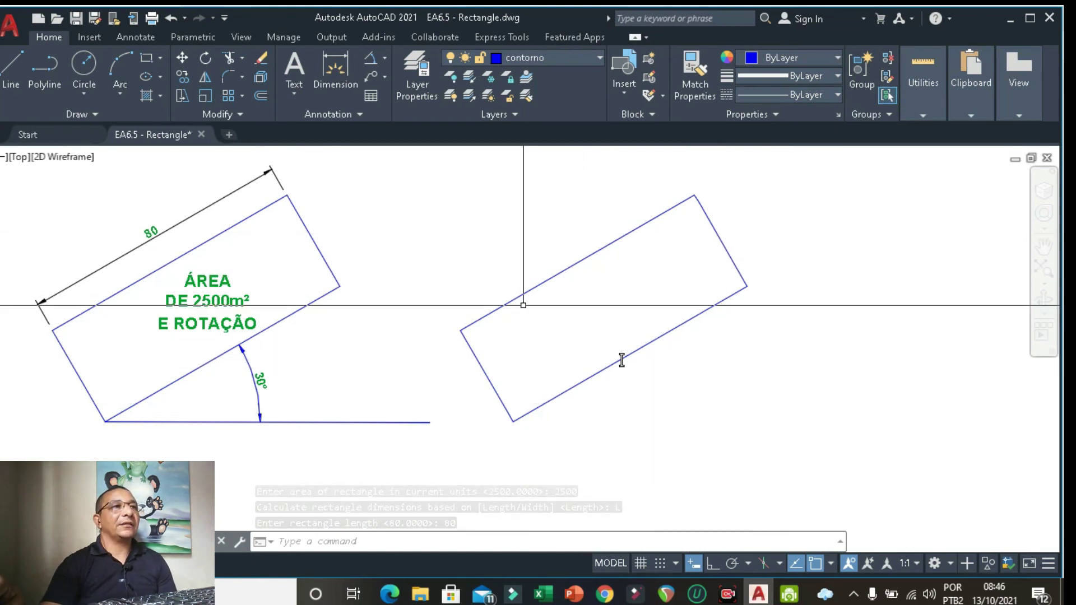
Draw a horizontal line rightward from the rotated rectangle's bottom corner
left_click(14, 64)
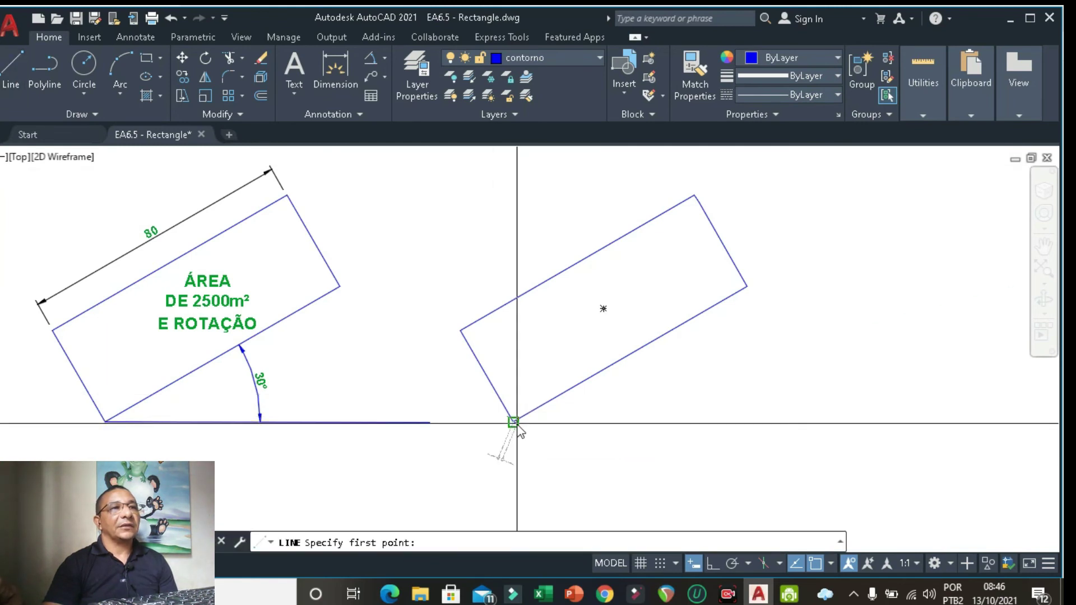
left_click(513, 422)
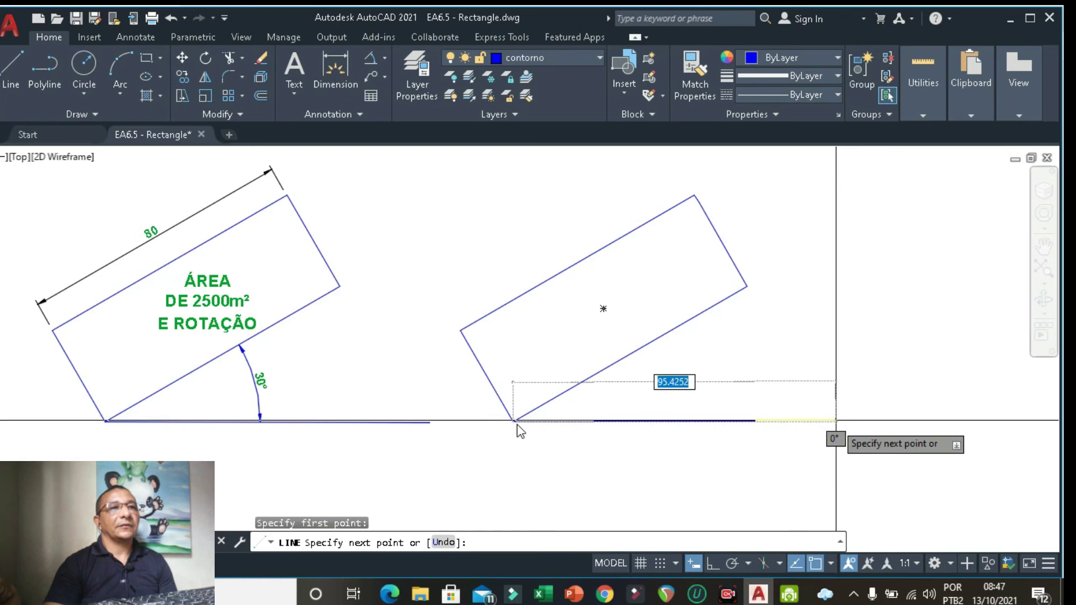
left_click(835, 421)
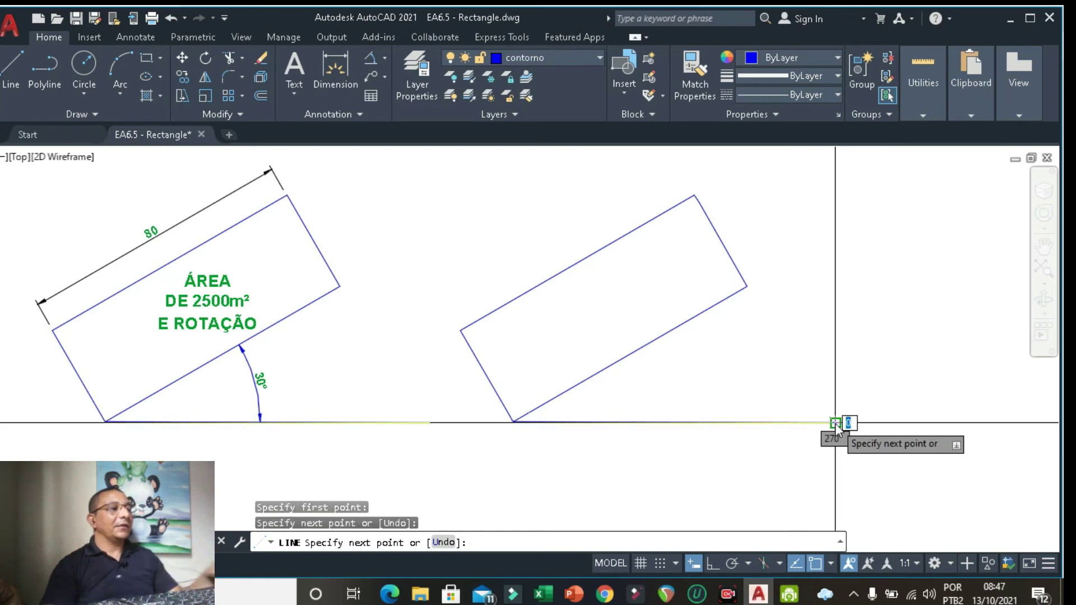
key("Escape")
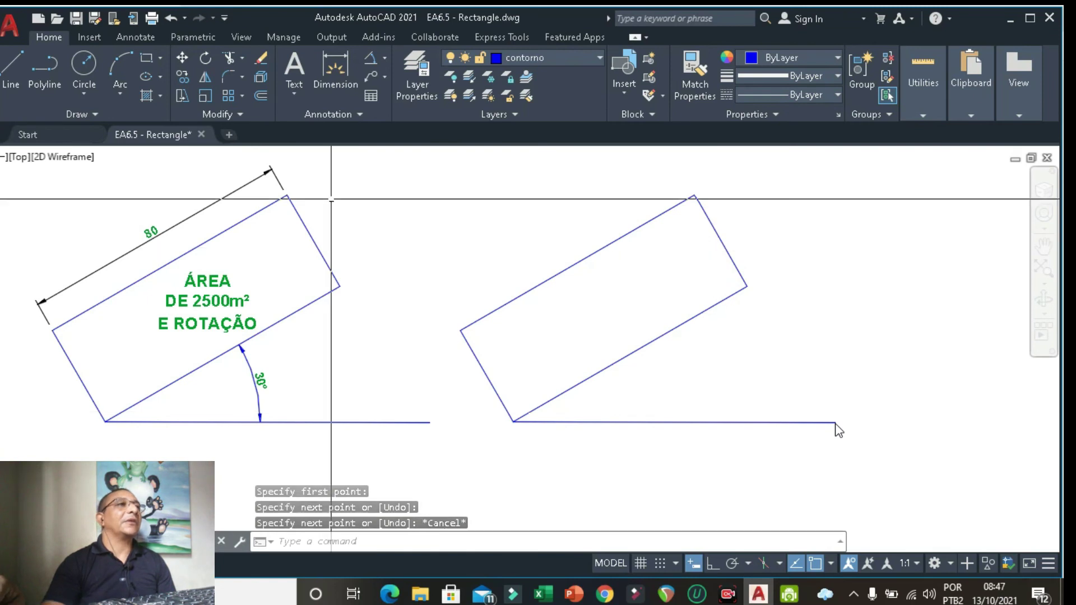
Add a 30° angular dimension between the rectangle's bottom edge and the base line
left_click(384, 60)
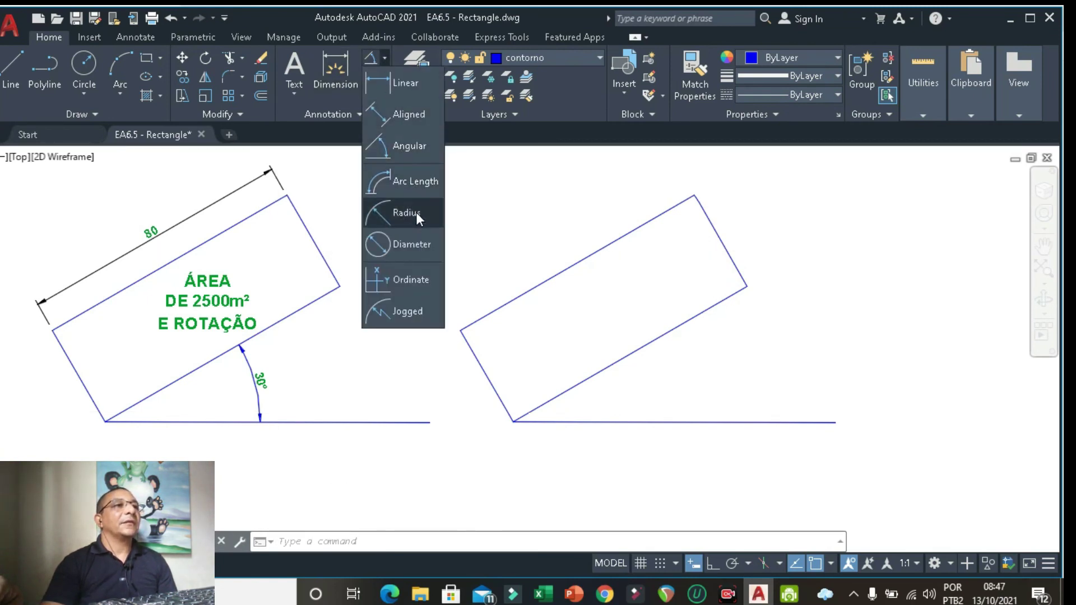
left_click(412, 147)
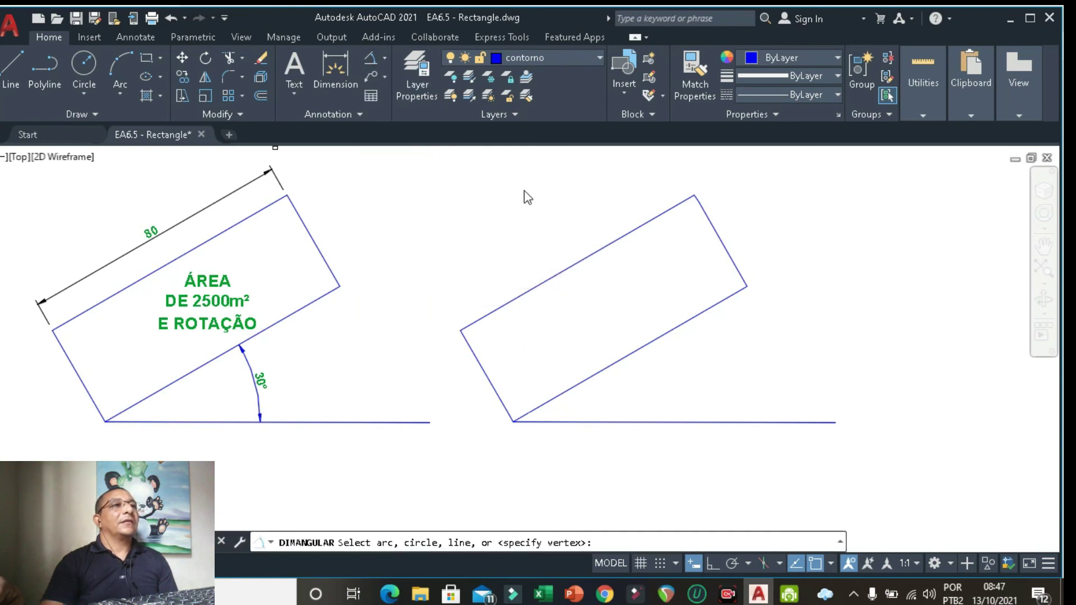
left_click(580, 386)
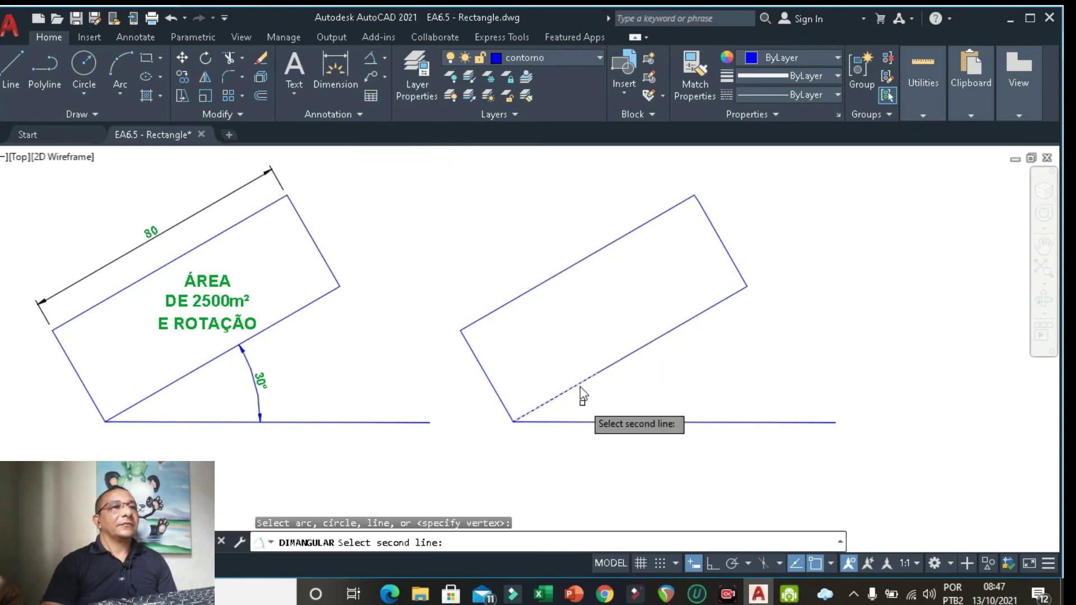
left_click(579, 421)
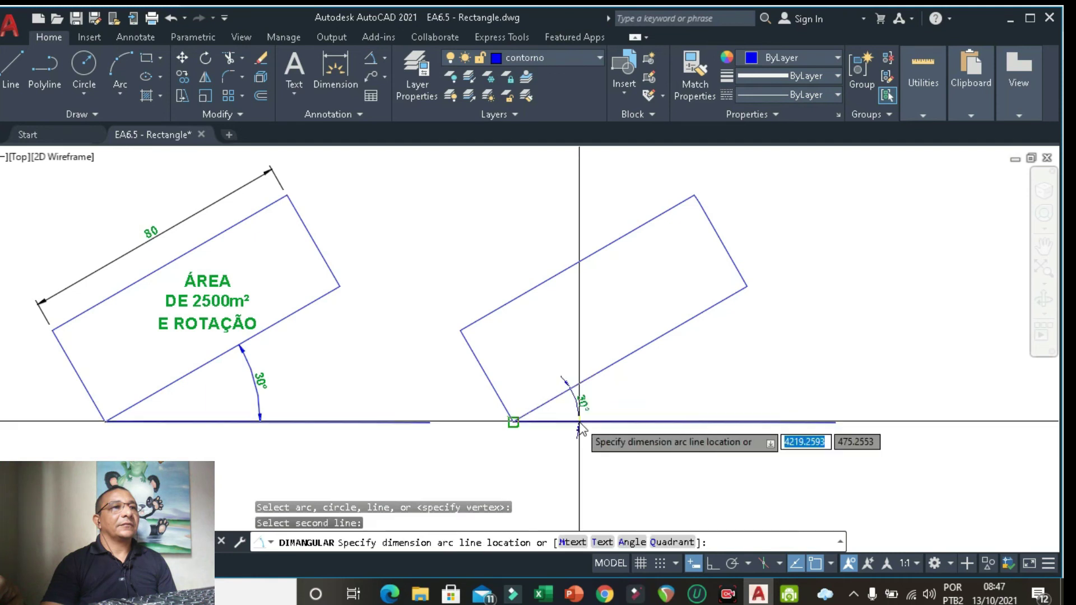
left_click(630, 407)
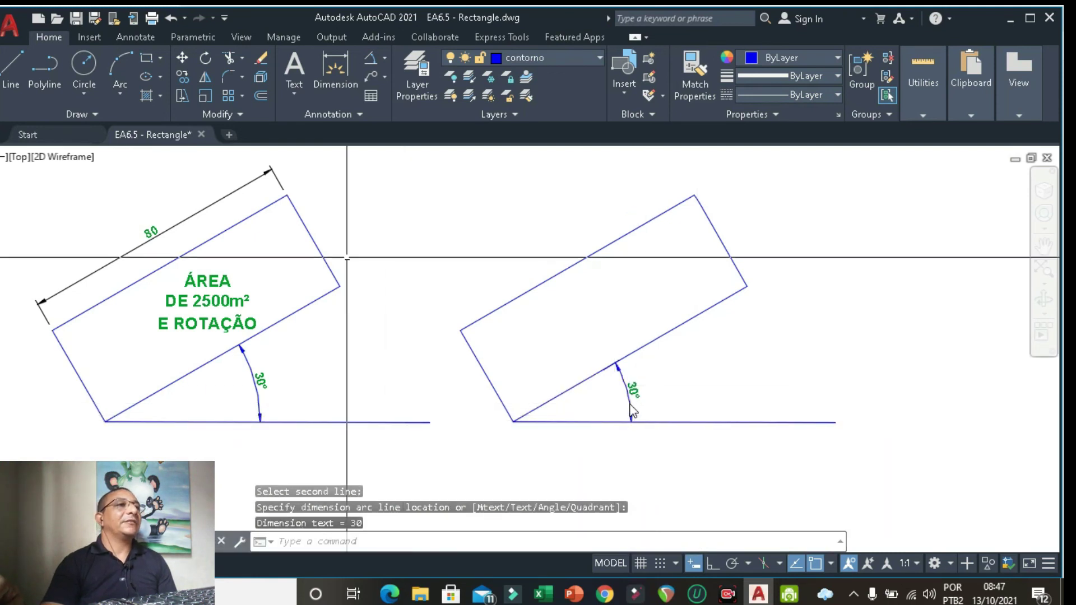
left_click(384, 57)
left_click(399, 83)
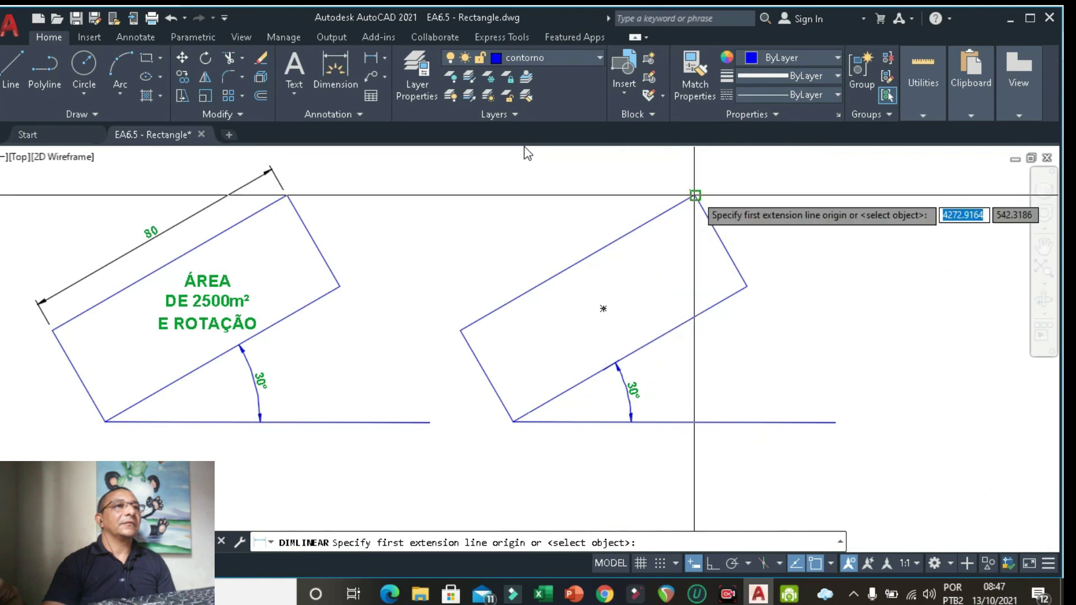
Replace the wrong linear dimension with an aligned 80 dimension on the long edge
left_click(697, 198)
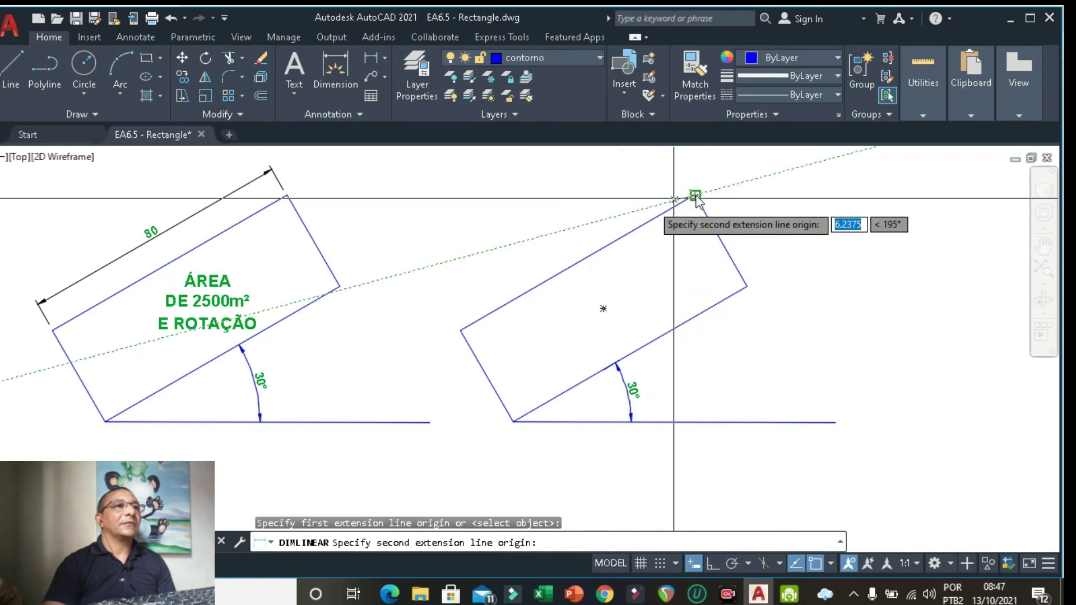
left_click(460, 331)
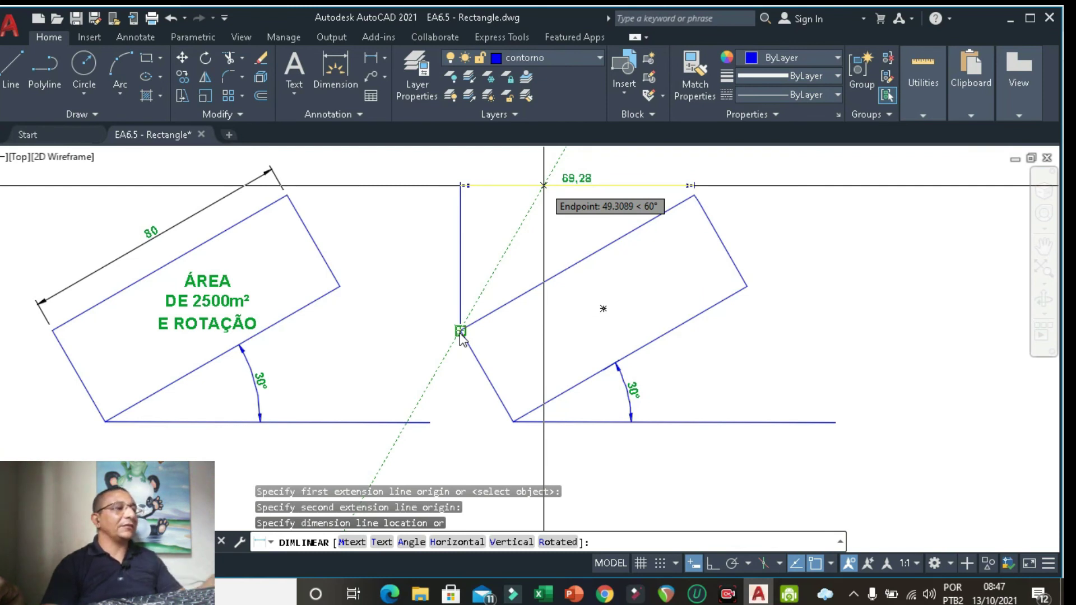
key("Escape")
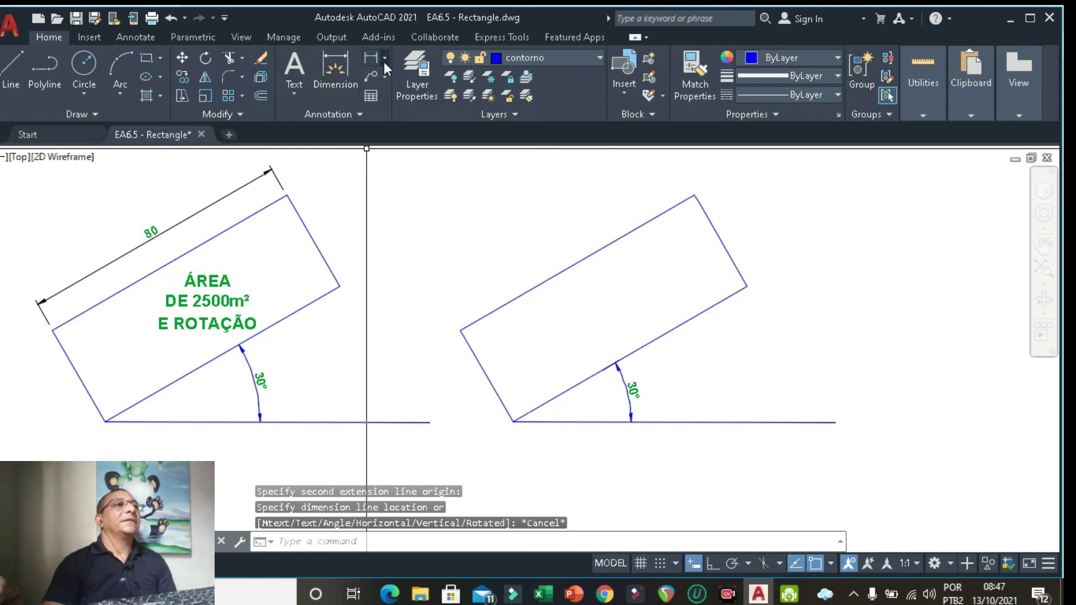
left_click(385, 62)
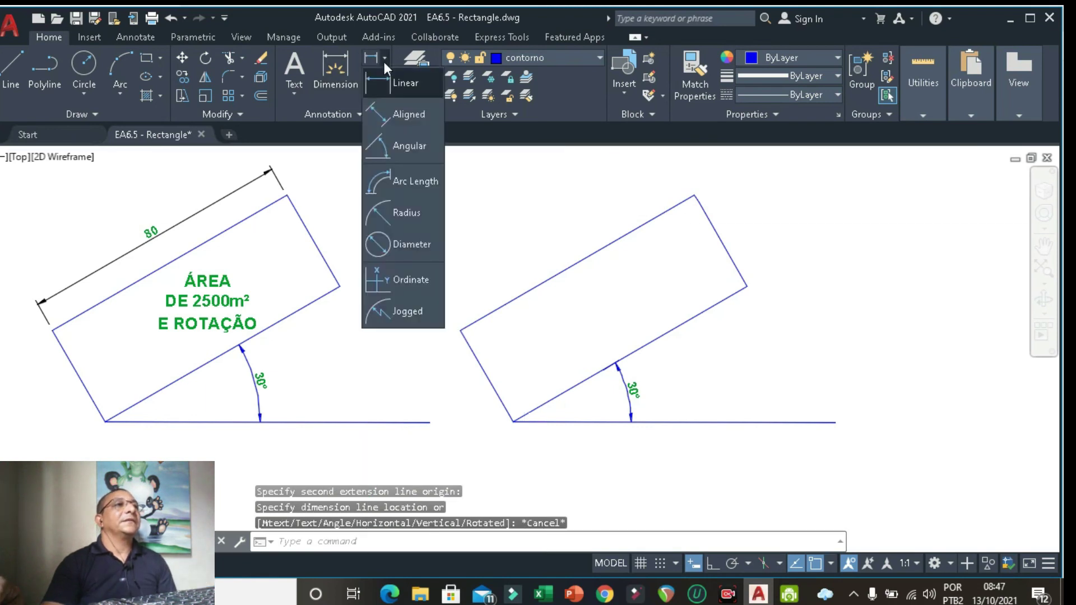
left_click(409, 116)
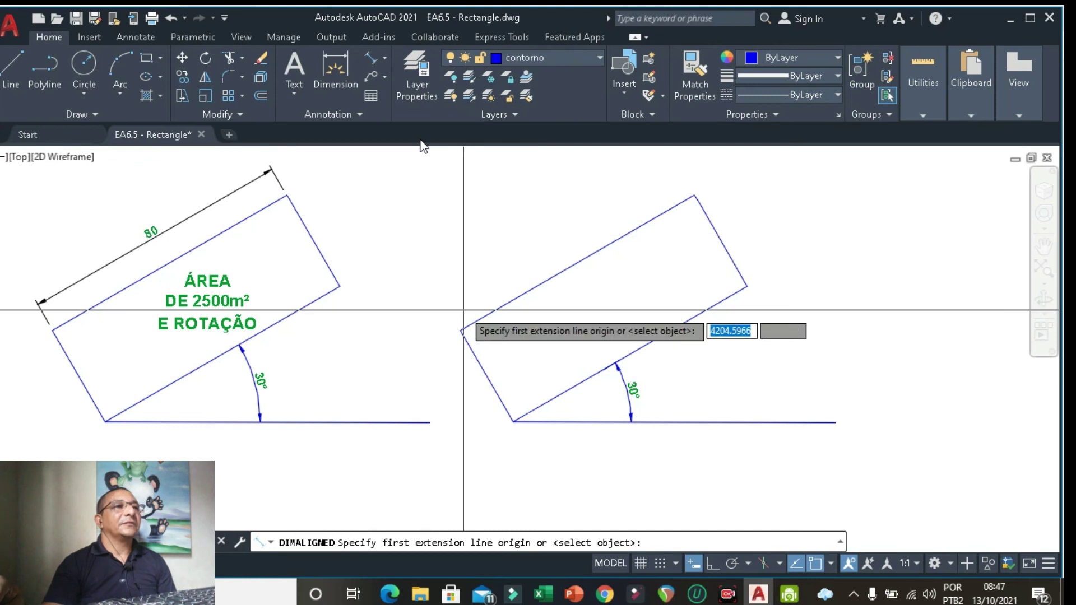
left_click(460, 331)
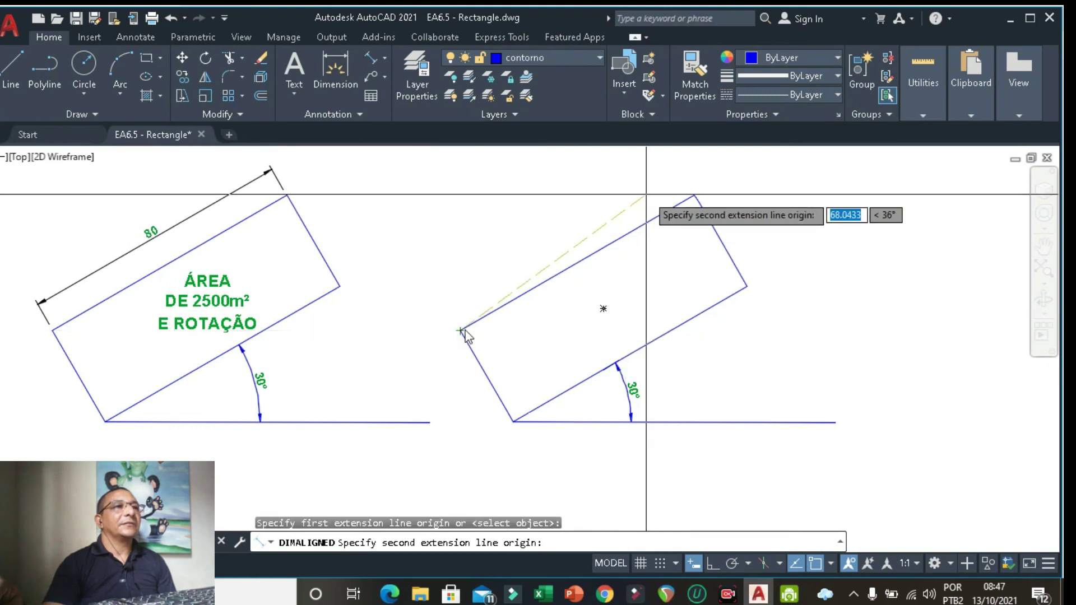
left_click(694, 195)
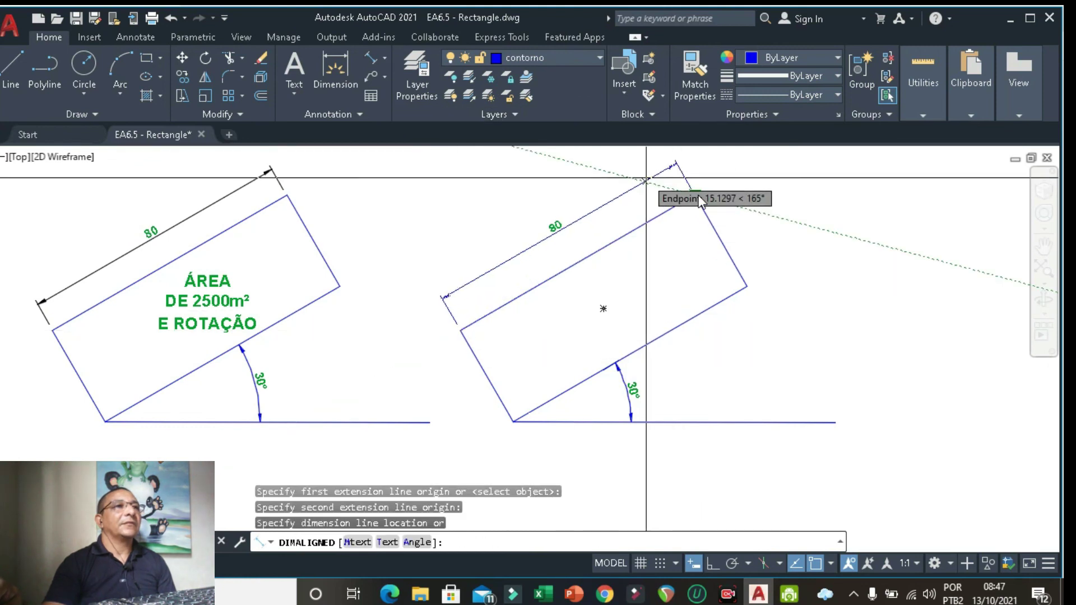
left_click(647, 179)
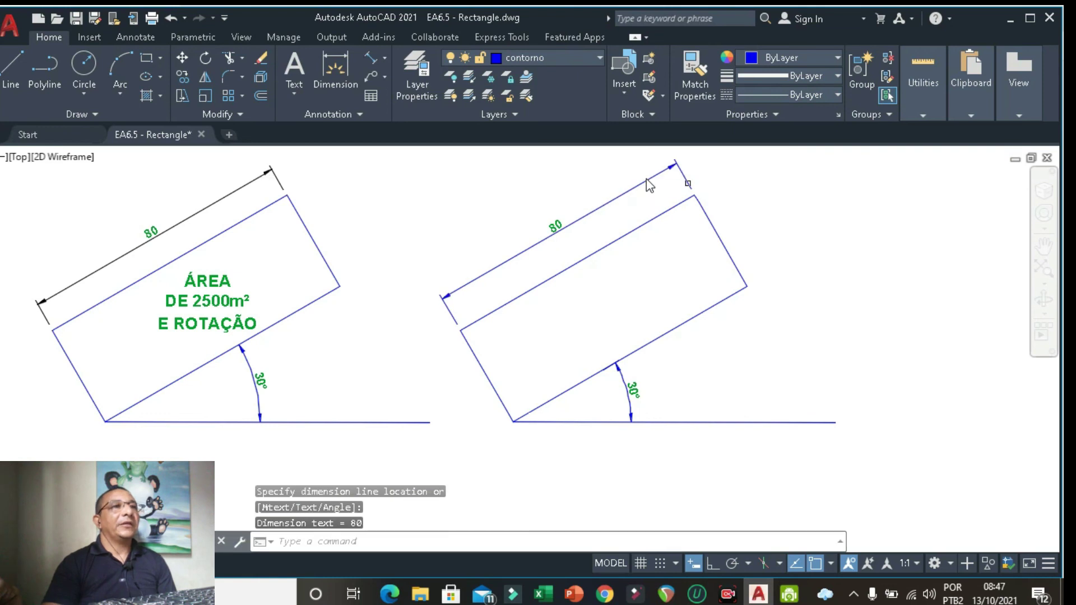
Add an aligned 31,25 dimension along the rectangle's short edge
key("Return")
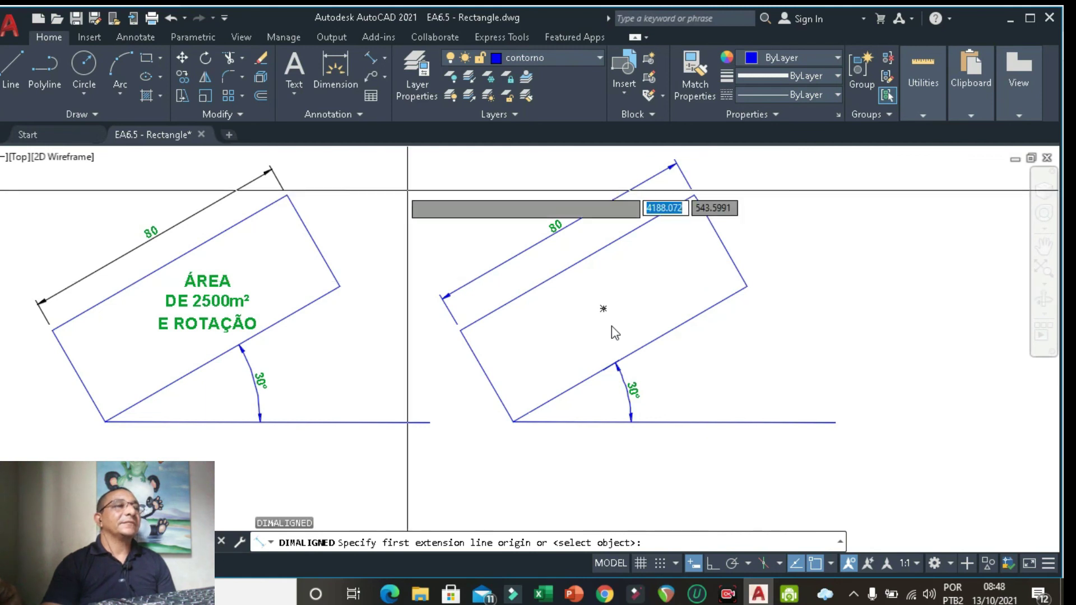
left_click(695, 195)
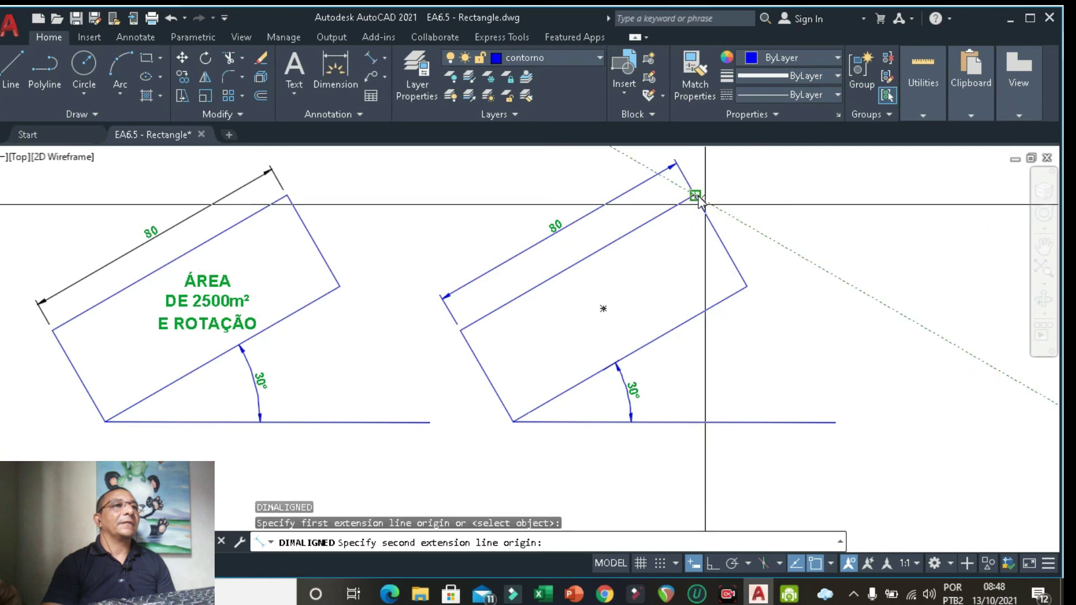
left_click(748, 286)
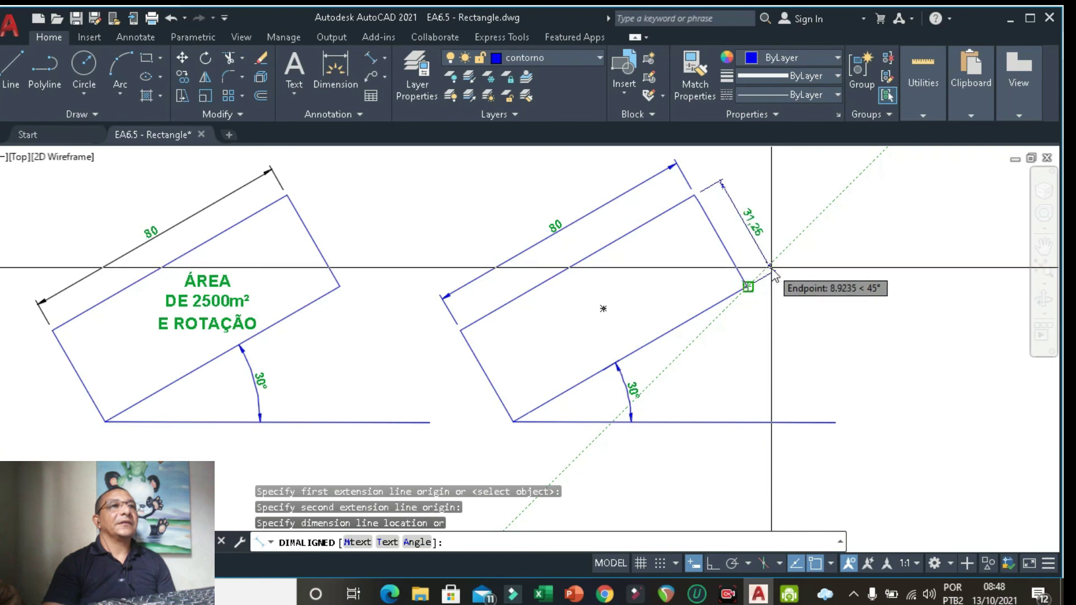
left_click(771, 267)
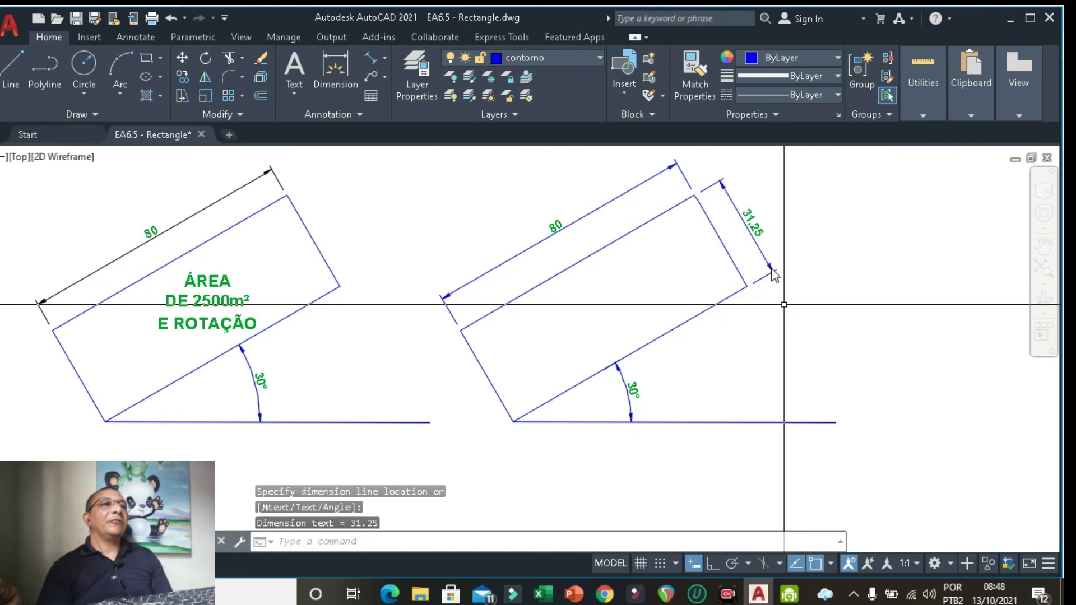